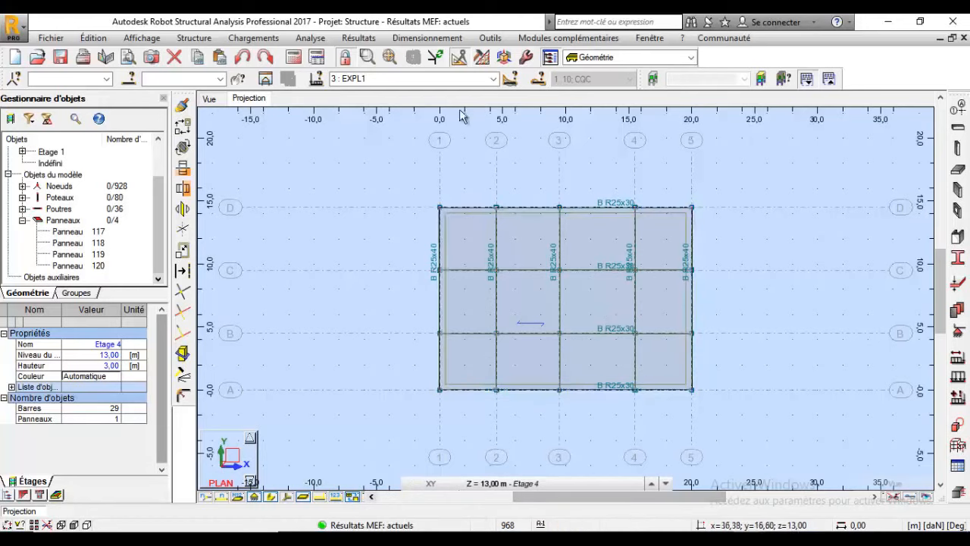
- Switch from the plan projection to the 3D view and show the finite element mesh on the slab panels
click(208, 99)
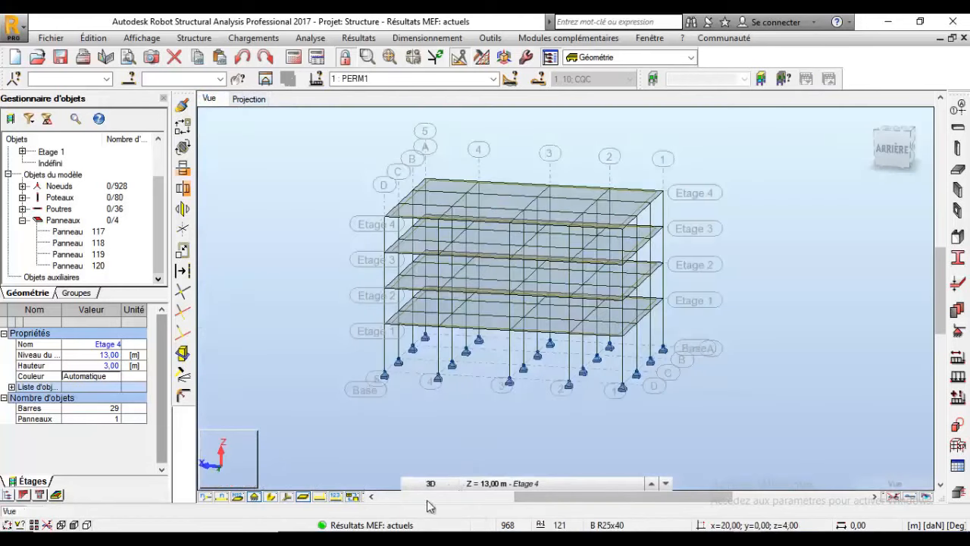
click(352, 498)
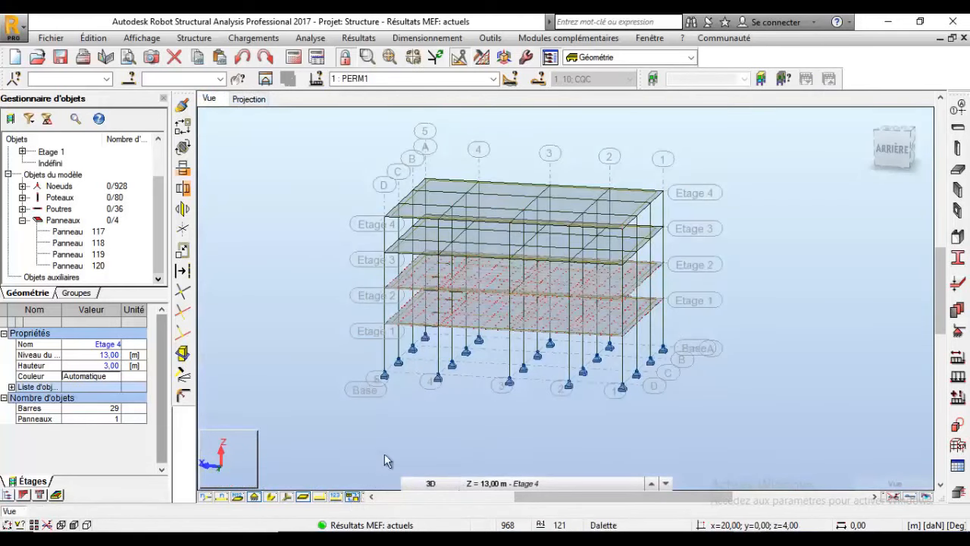
scroll(447, 220, up, 3)
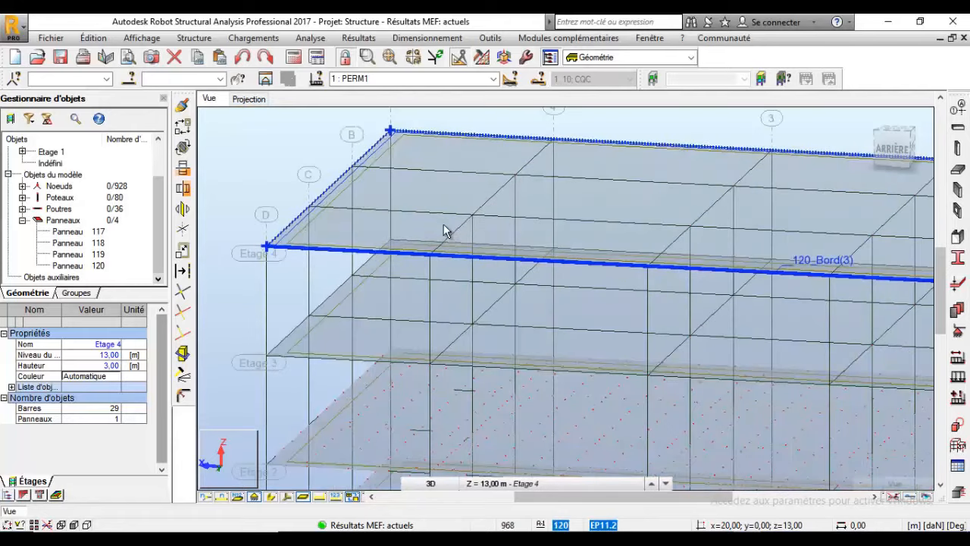
- Compare the calculation models assigned to the Etage 4, Etage 2 and Etage 3 slab panels, including the options available for Etage 3
click(422, 221)
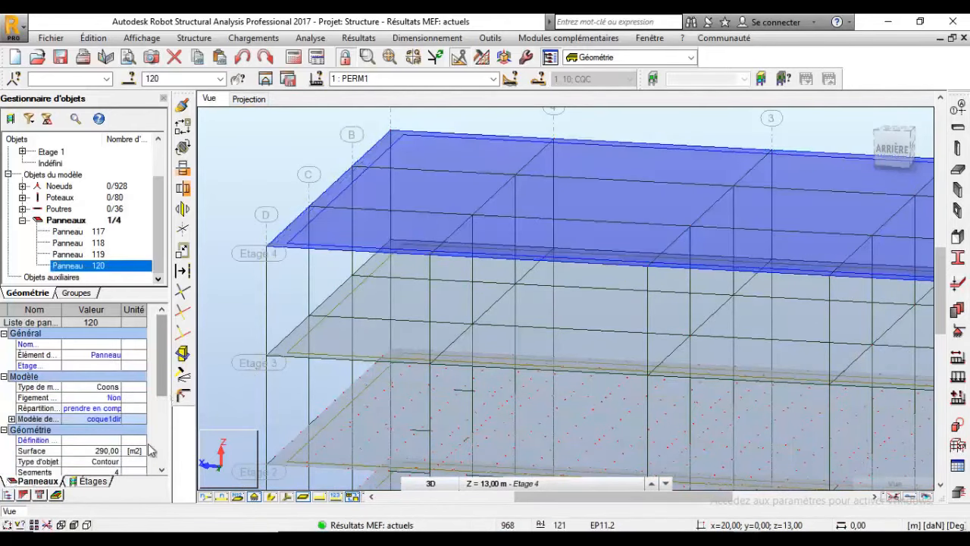
click(297, 415)
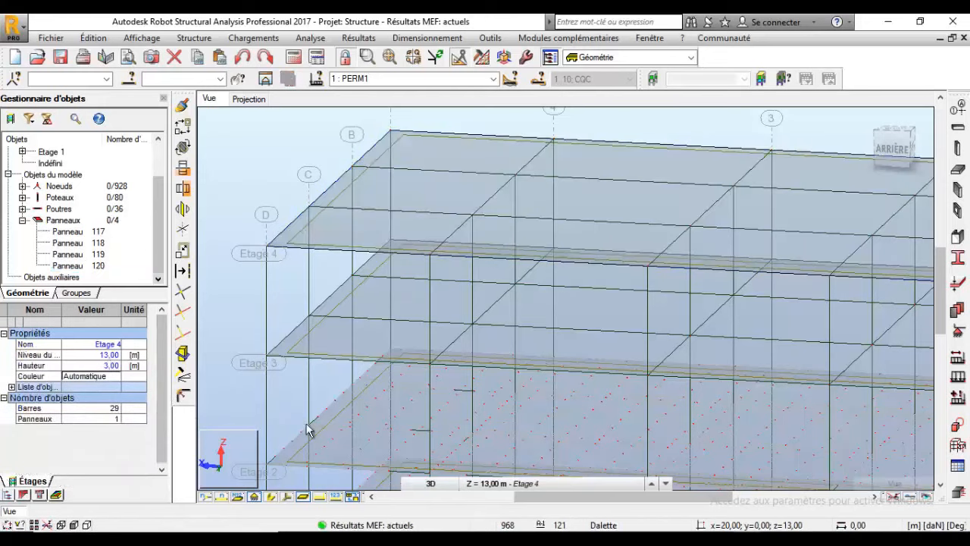
click(300, 446)
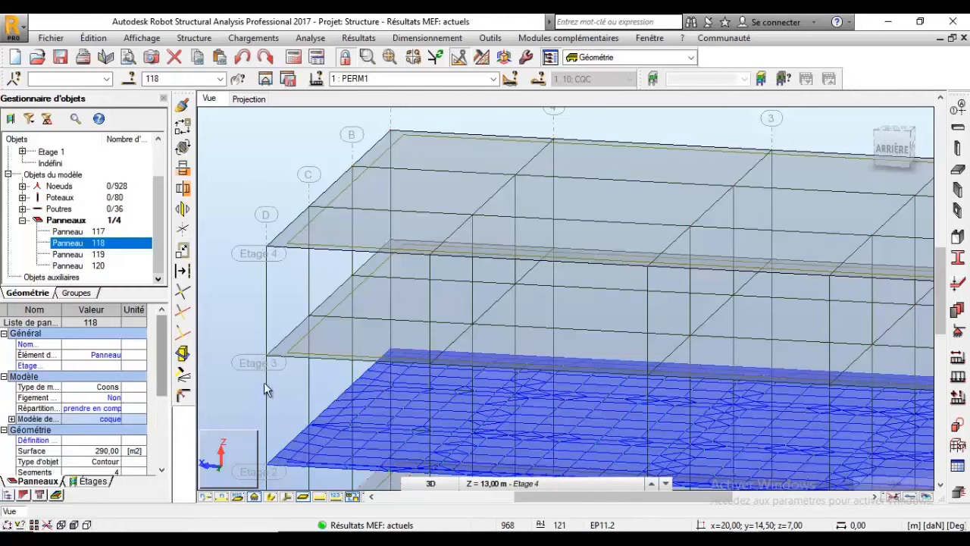
click(297, 341)
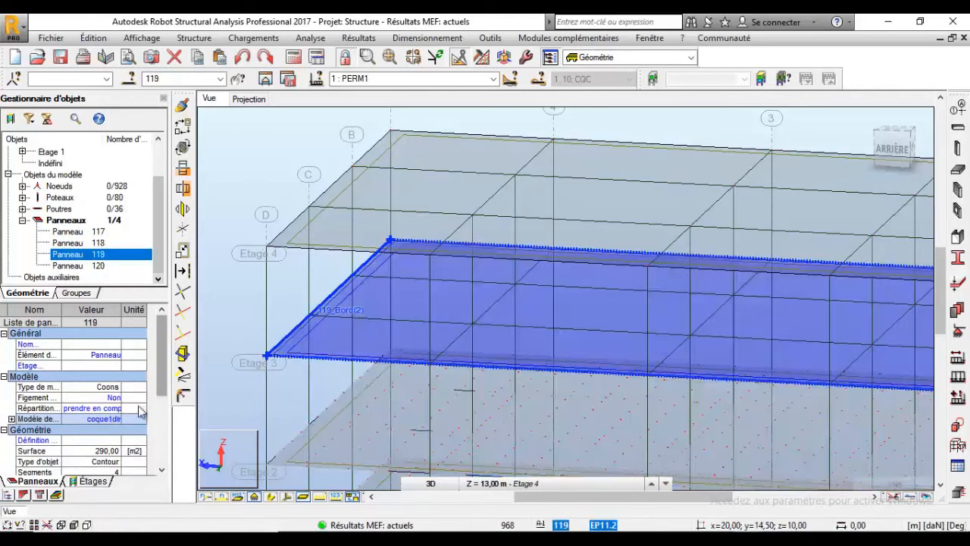
click(106, 419)
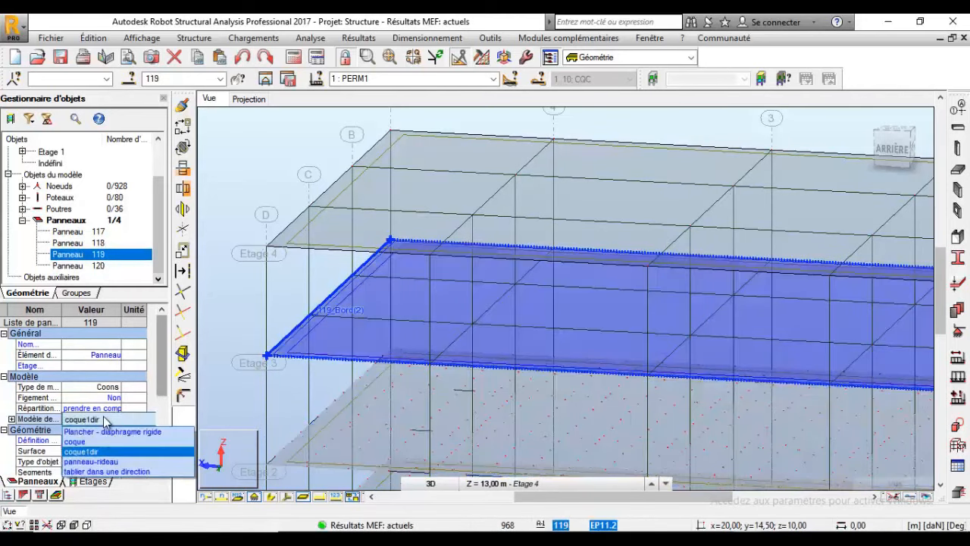
click(219, 356)
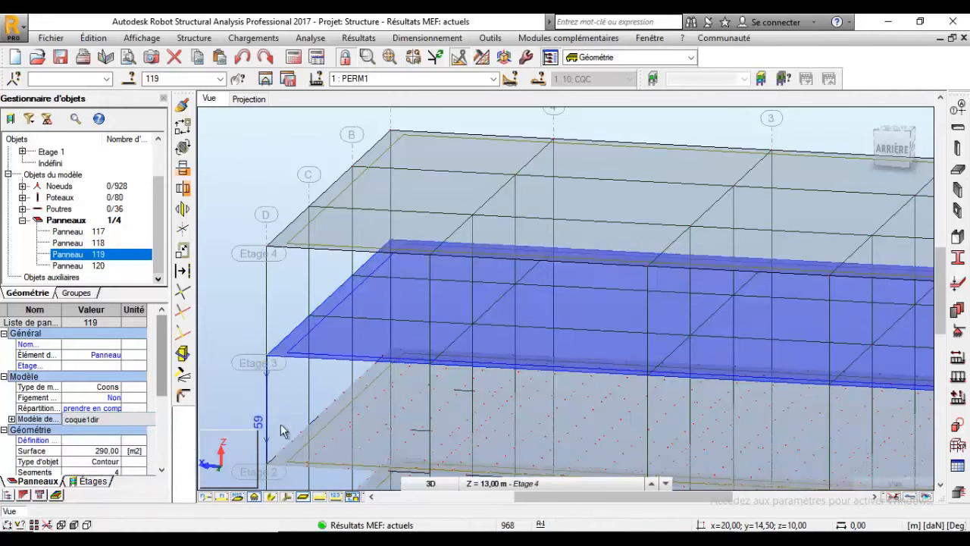
scroll(330, 383, down, 1)
scroll(331, 379, down, 1)
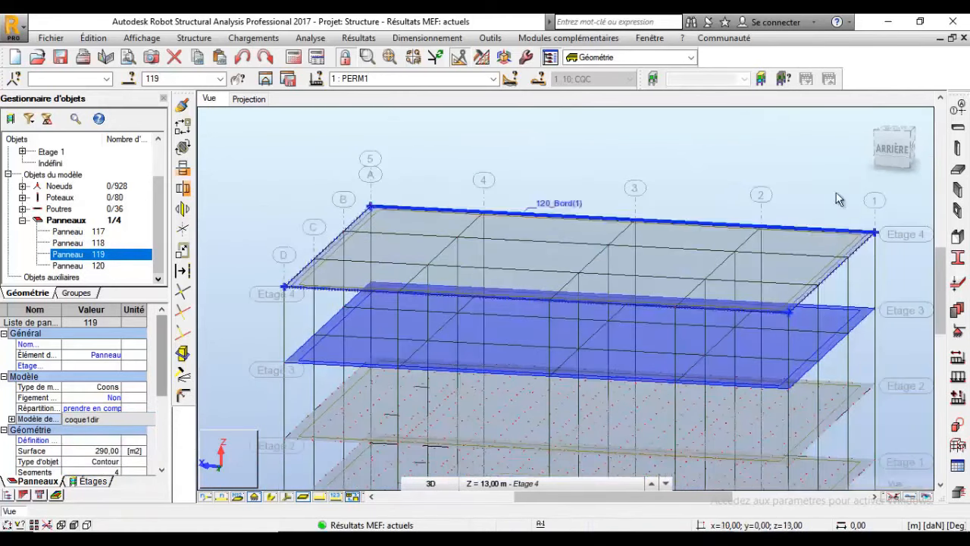
click(664, 191)
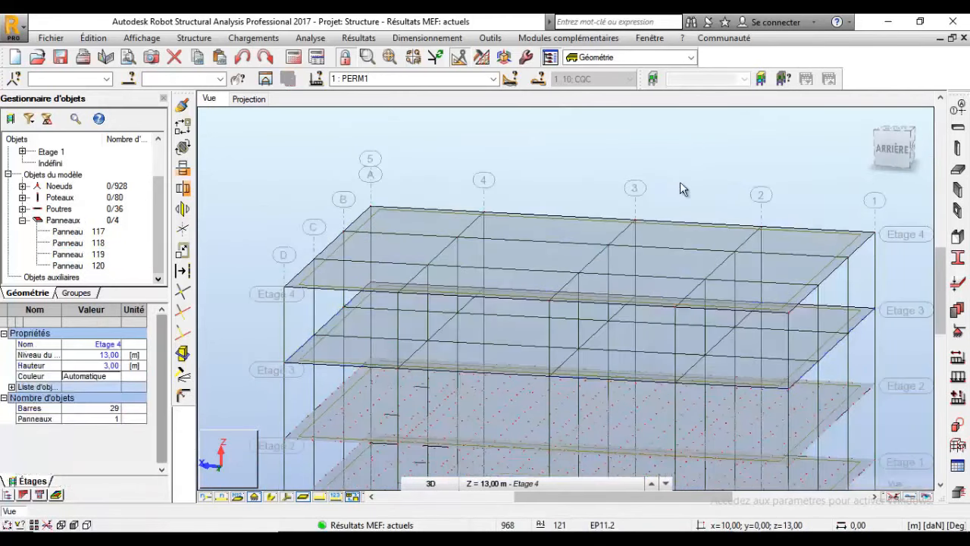
scroll(679, 181, down, 2)
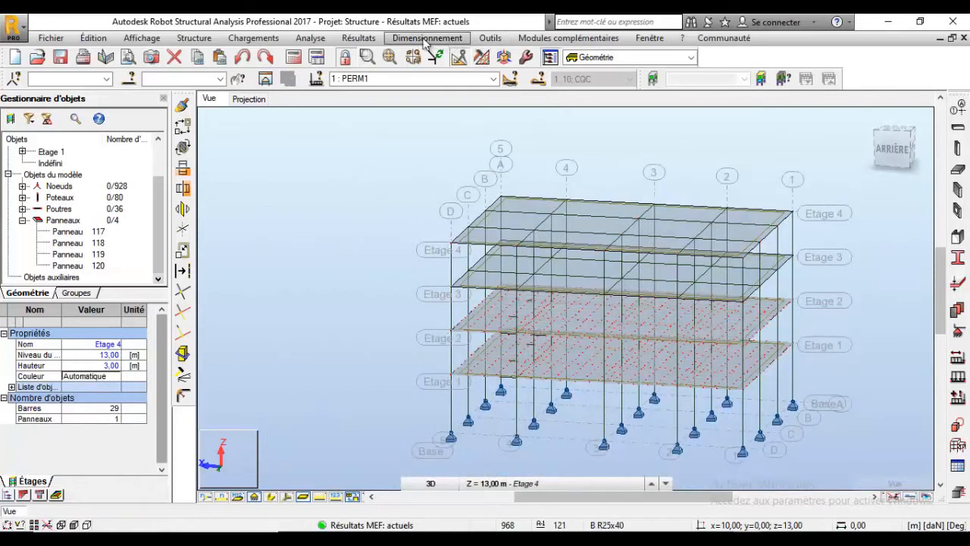
- Display the Mxx moment map on the slab panels for load case PERM1
click(358, 38)
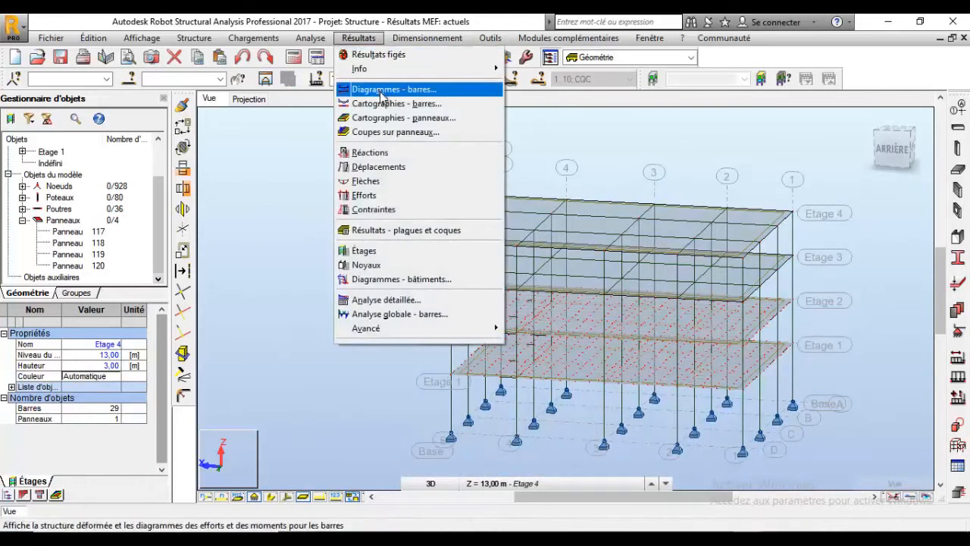
click(379, 118)
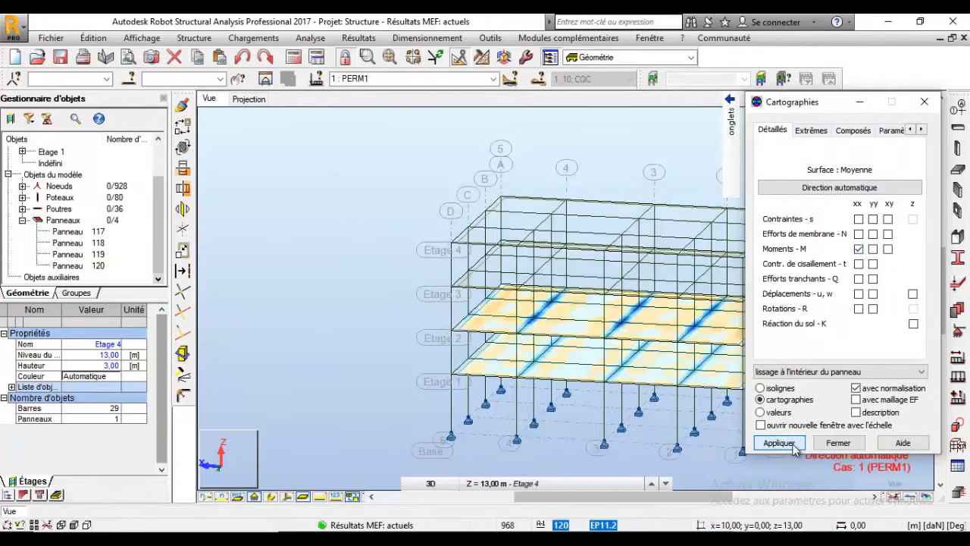
click(839, 443)
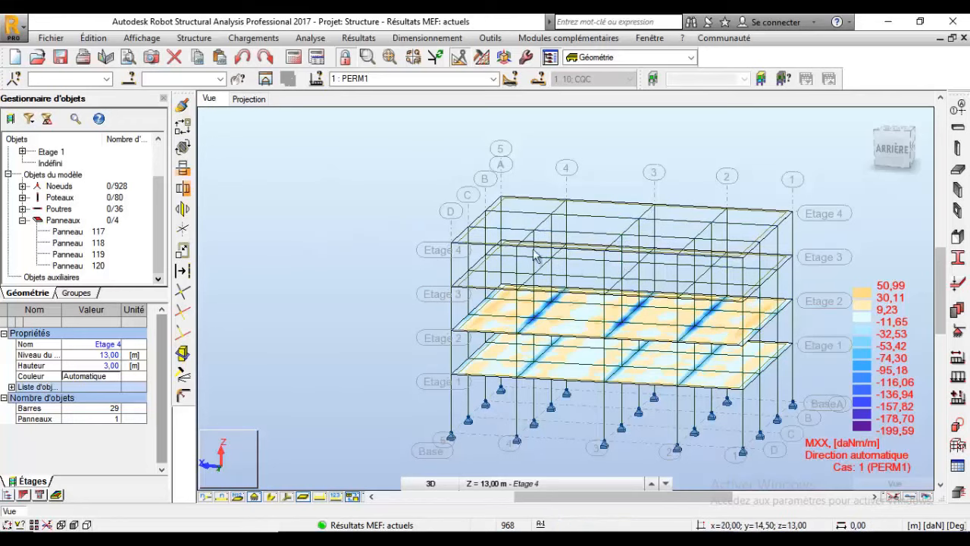
- Remove the Mxx moment map from the slab panels
click(359, 38)
click(385, 119)
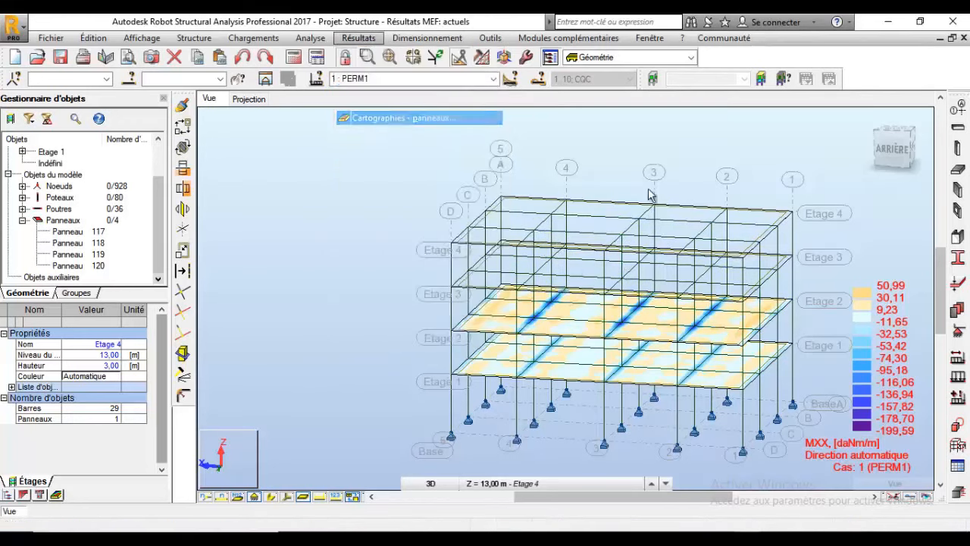
click(859, 249)
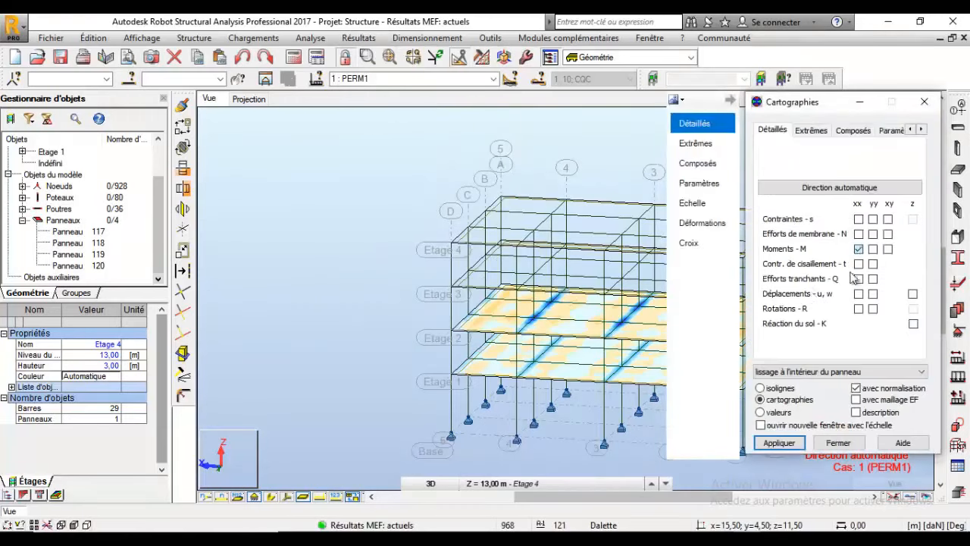
click(781, 443)
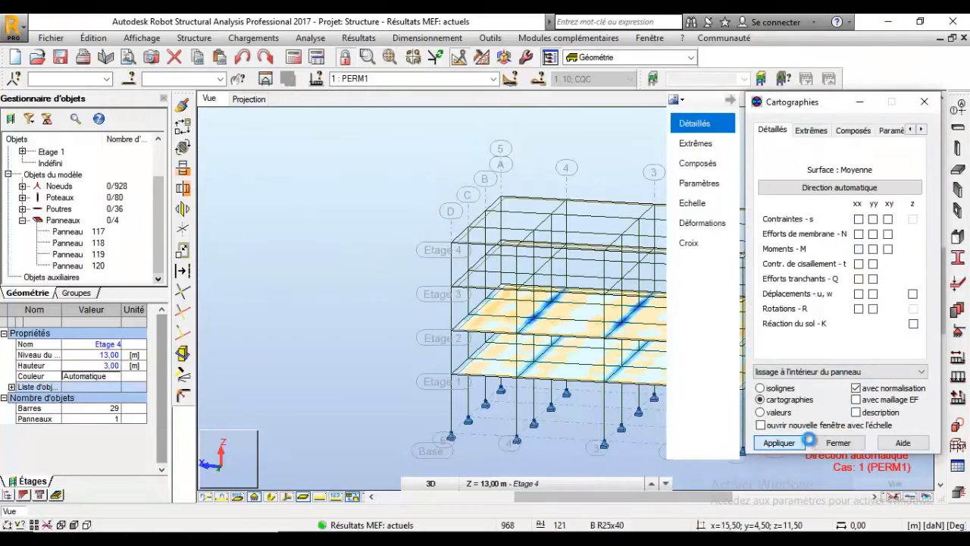
click(838, 443)
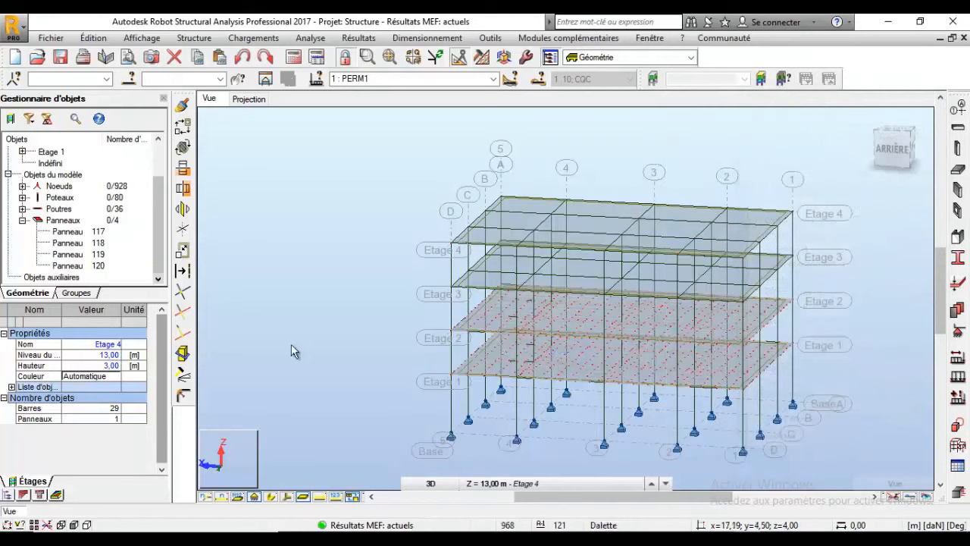
- Check the calculation models of the Etage 1 and Etage 3 slabs, and examine the beam layout from above
click(464, 366)
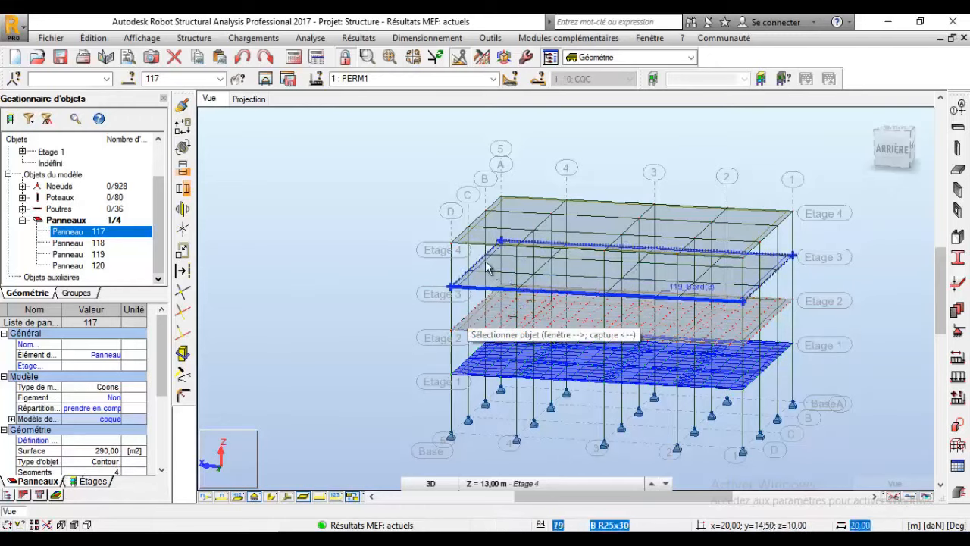
click(471, 289)
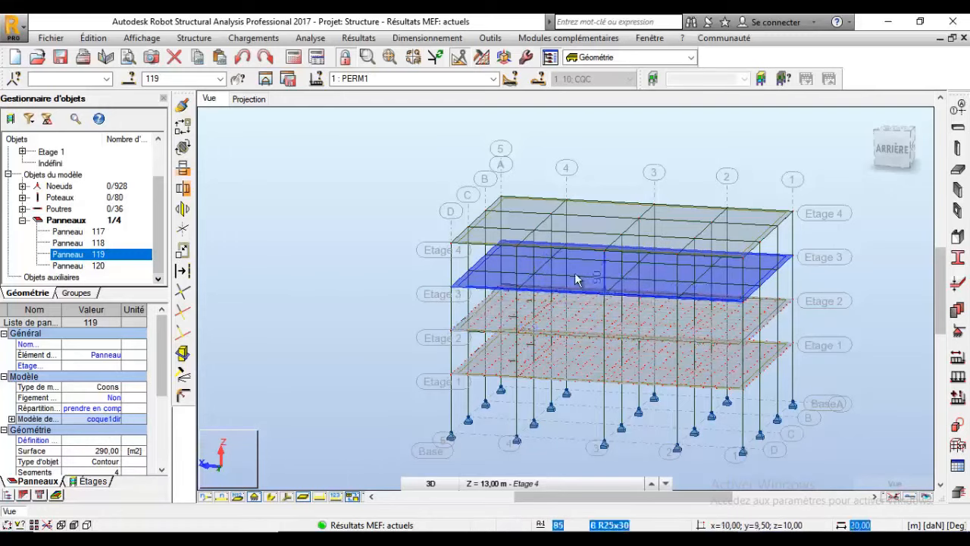
scroll(719, 283, down, 1)
middle_drag(704, 278, 573, 292)
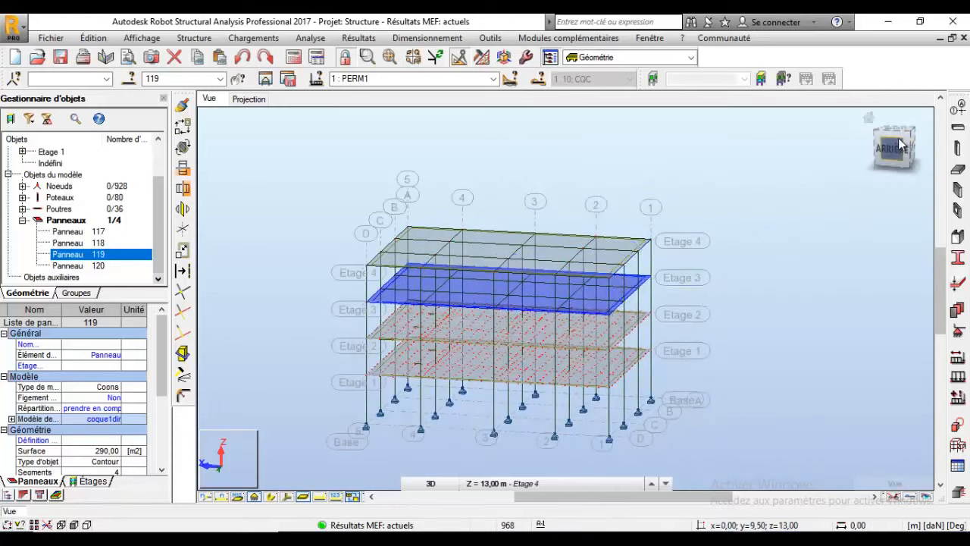
drag(899, 138, 899, 154)
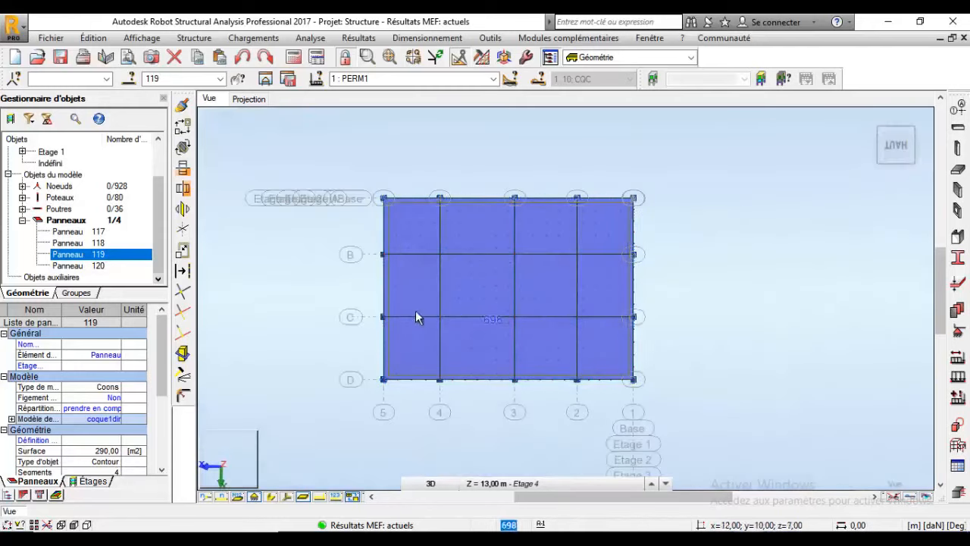
scroll(434, 293, up, 5)
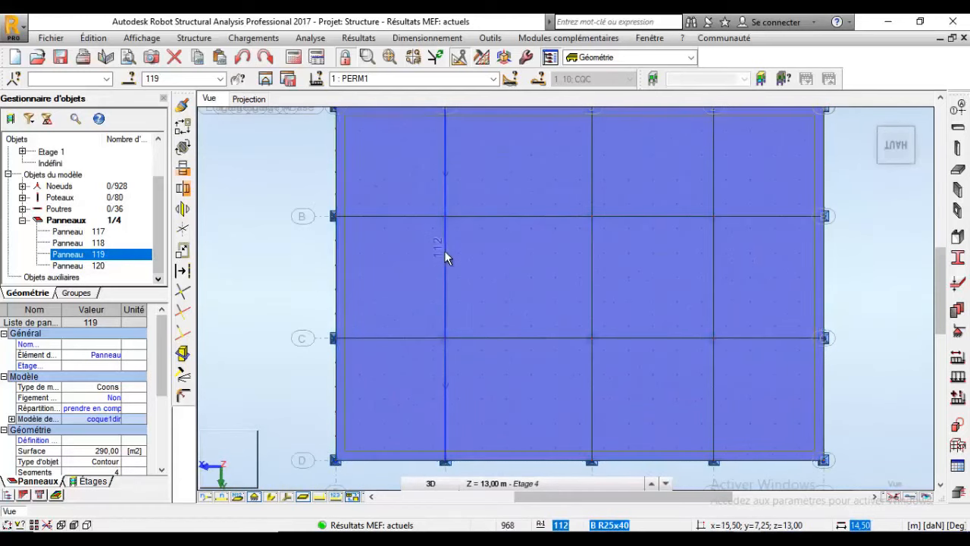
- Select the Etage 4 beam along axis 4 (bar 112) and isolate it in its own 3D view
click(445, 253)
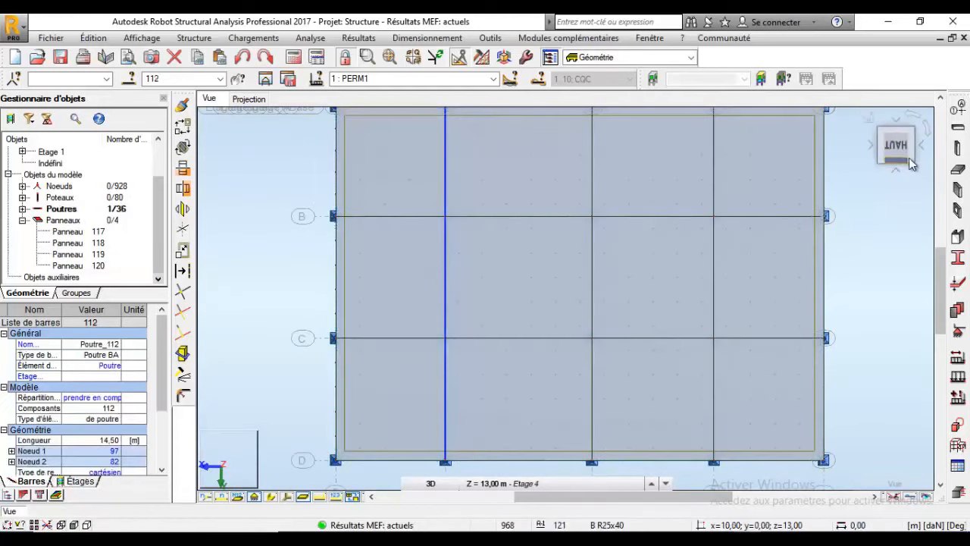
drag(897, 146, 863, 103)
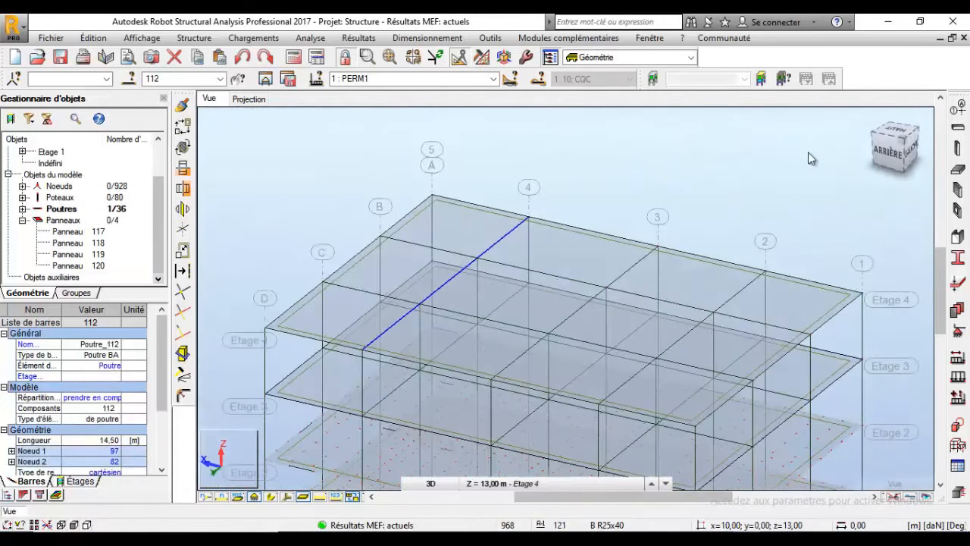
click(265, 80)
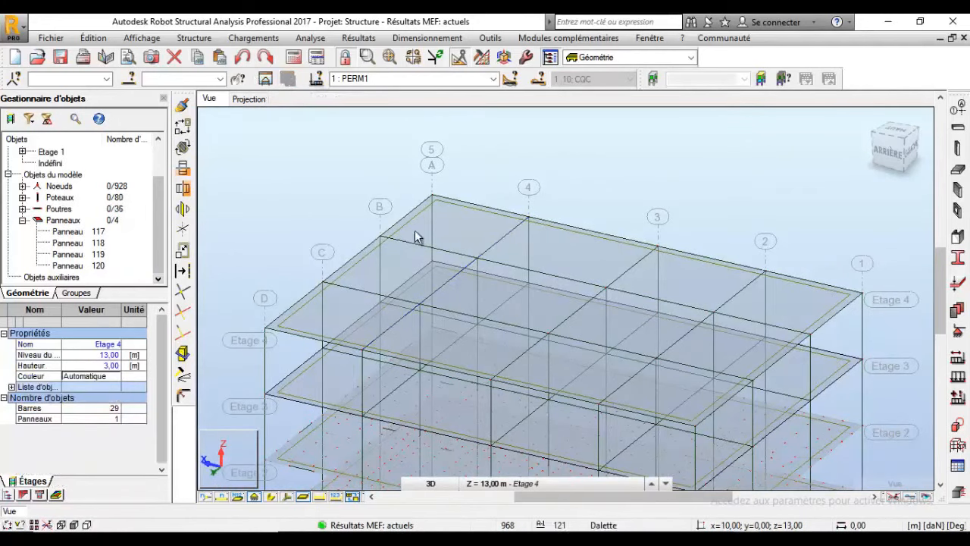
click(438, 288)
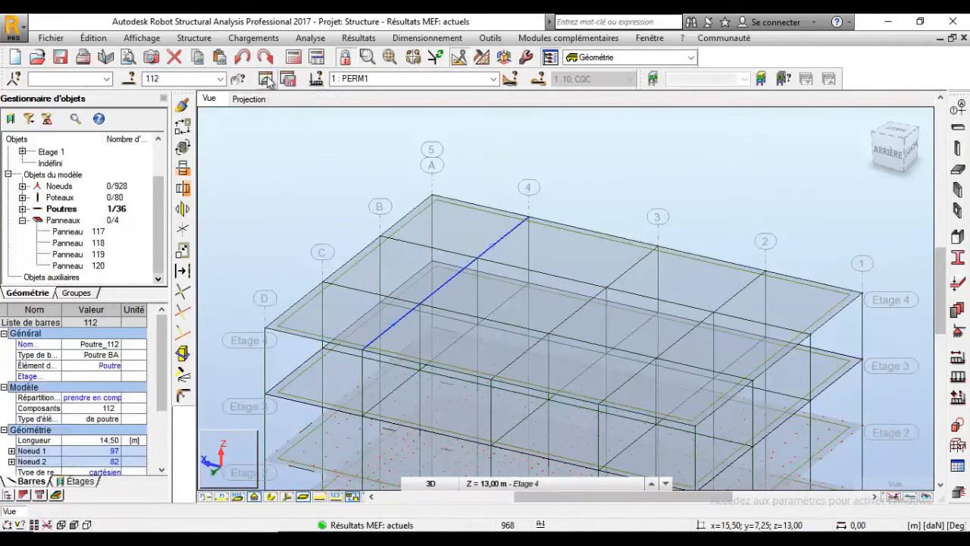
click(266, 78)
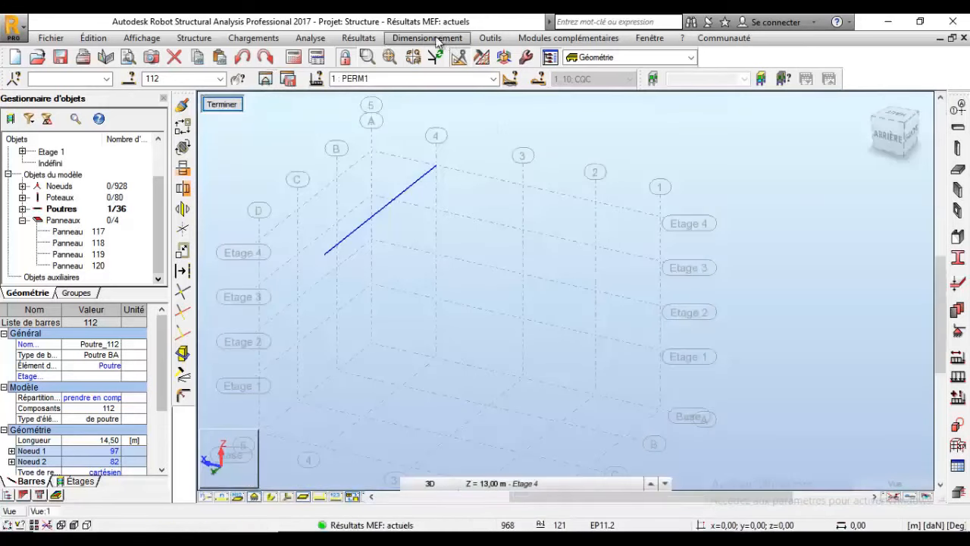
- Set up a My moment diagram for the isolated beam, with values labelled by the description option
click(358, 38)
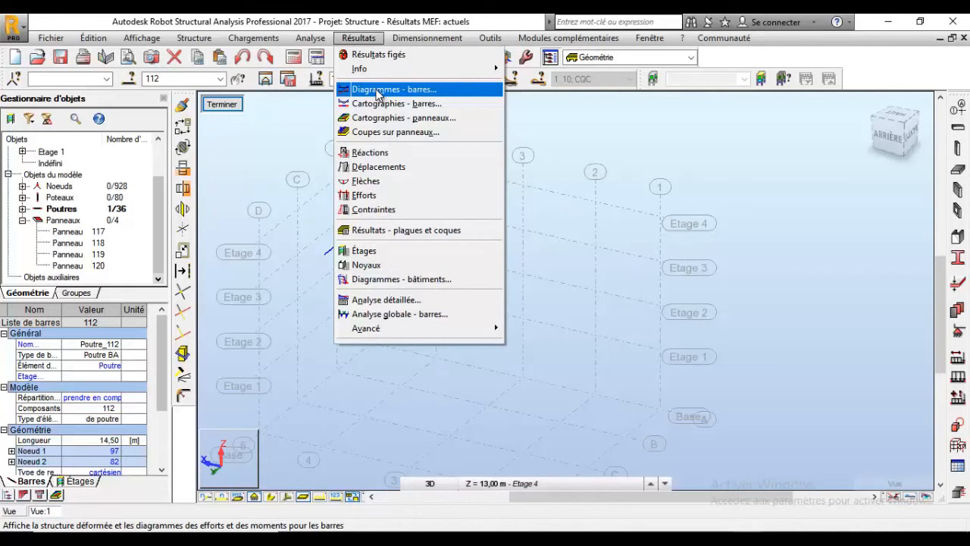
click(378, 90)
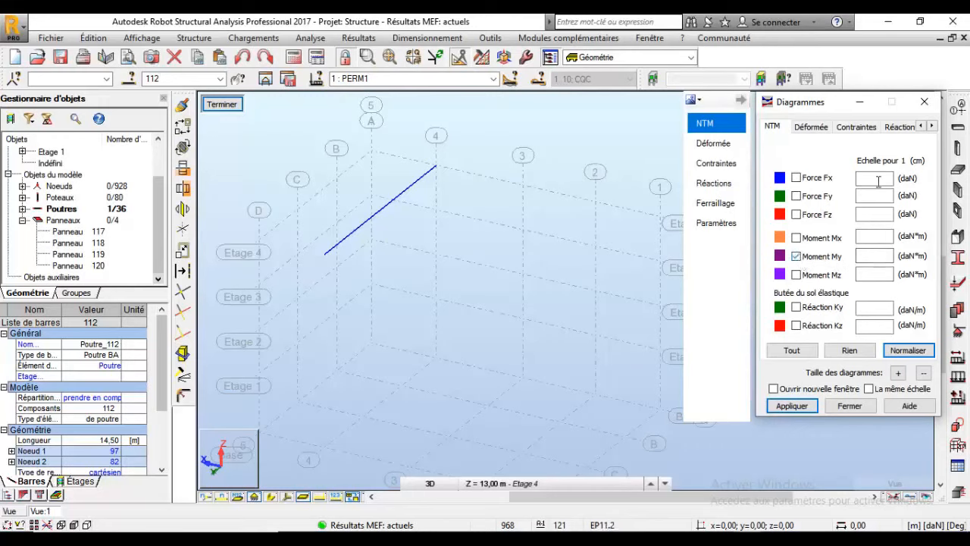
click(932, 126)
click(932, 126)
click(932, 126)
click(870, 125)
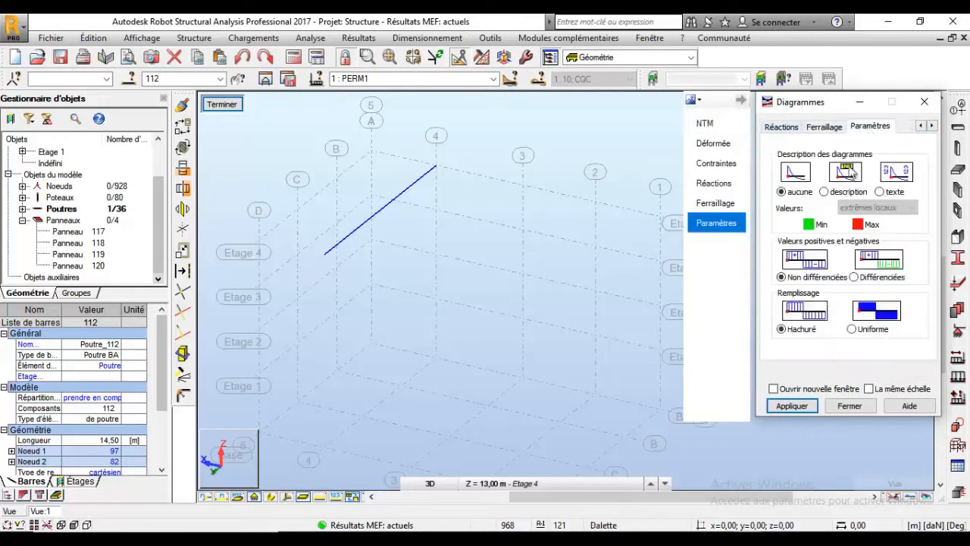
click(842, 193)
- Apply the My moment diagram to the isolated beam for PERM1 and move the Diagrammes dialog clear of the results
click(922, 126)
click(922, 125)
click(922, 126)
click(771, 127)
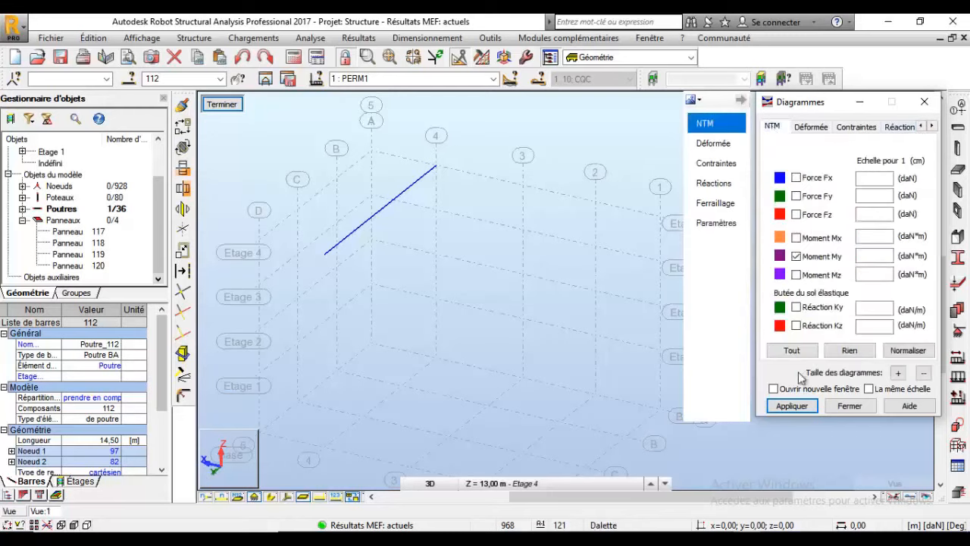
click(792, 406)
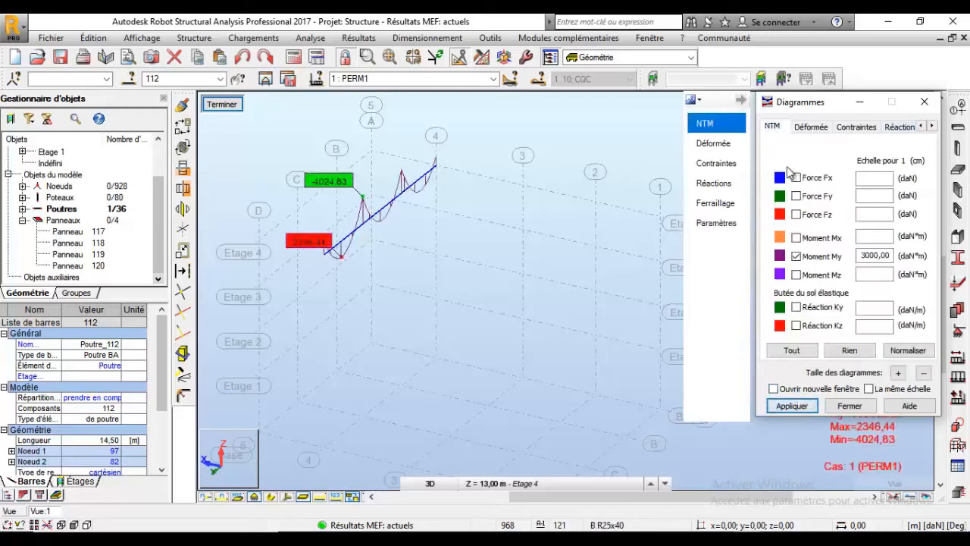
drag(804, 114, 671, 245)
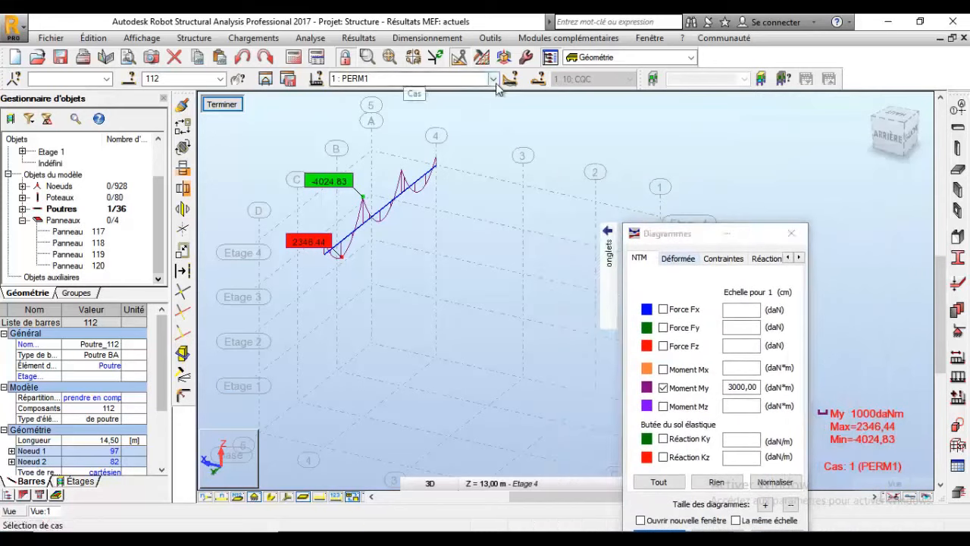
- View the isolated beam's My diagram for load case PERM2 and return to the full structure
click(493, 79)
click(451, 104)
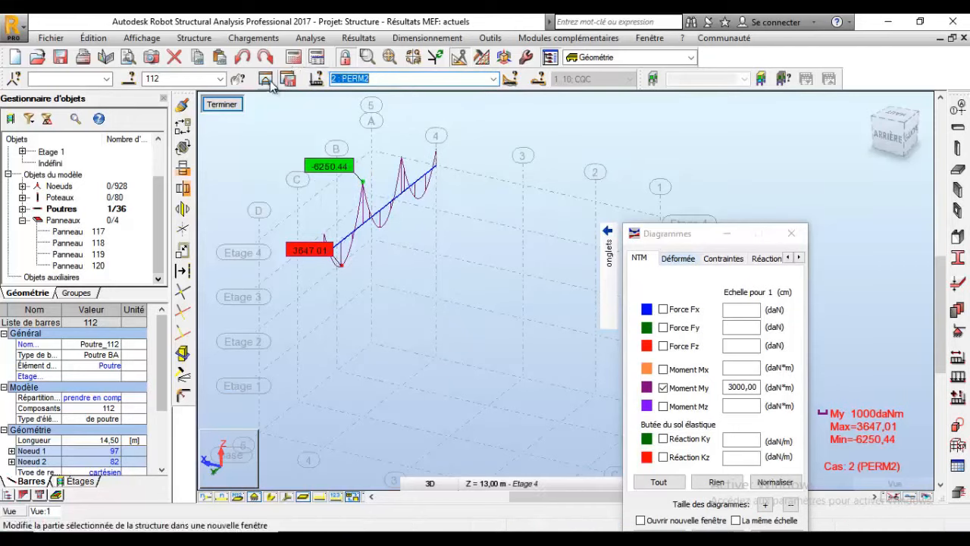
click(223, 106)
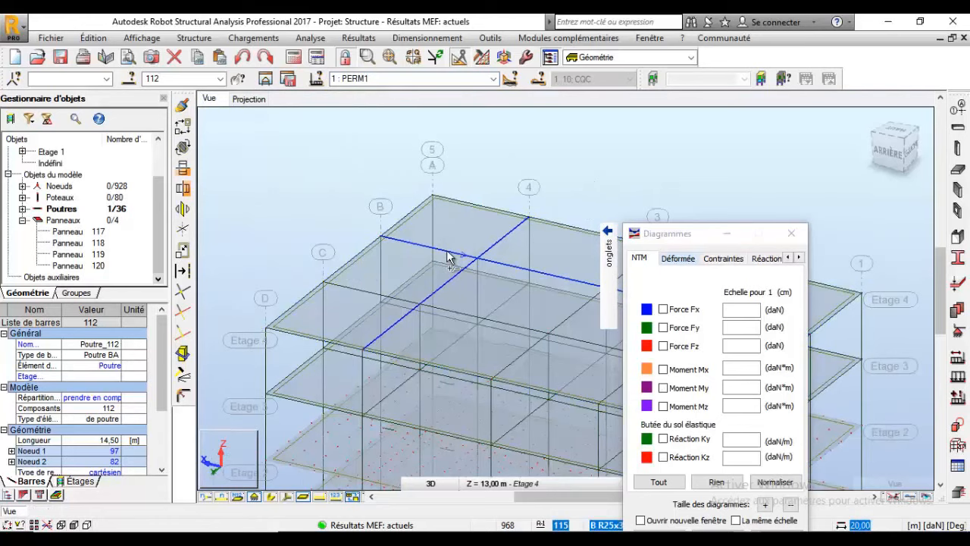
- Isolate the Etage 4 beams along axes 4 and B (bars 112 and 115) and choose description labels for their diagrams
ctrl+click(447, 253)
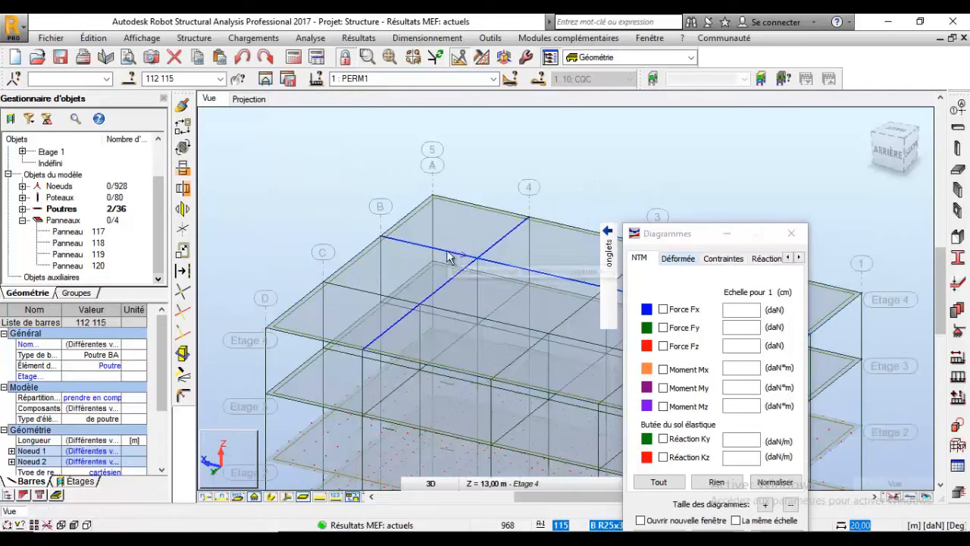
click(265, 79)
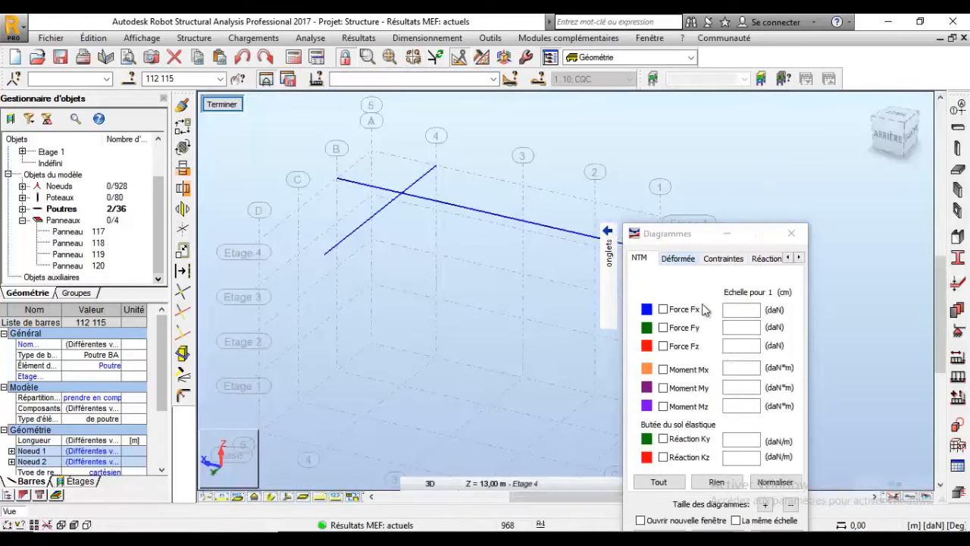
double_click(799, 258)
click(799, 258)
click(740, 258)
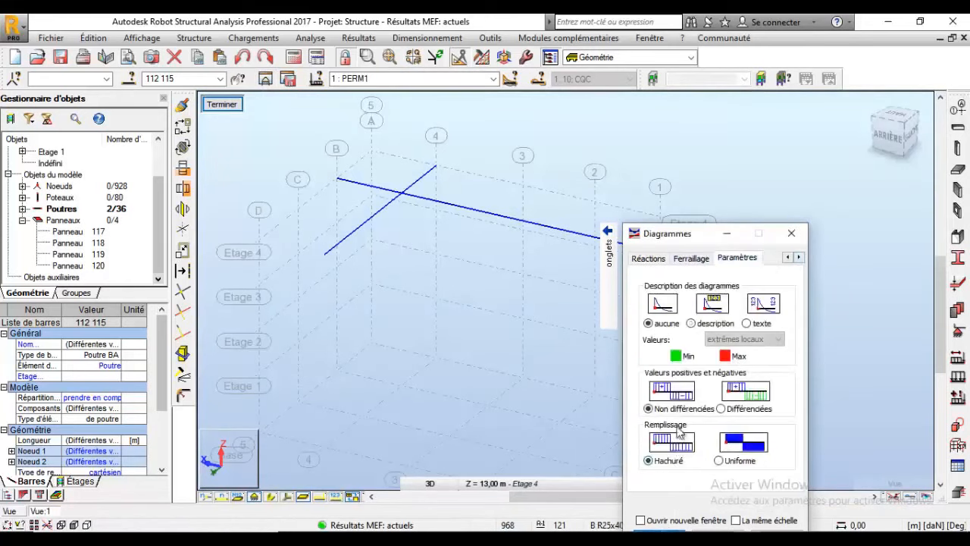
drag(689, 235, 766, 120)
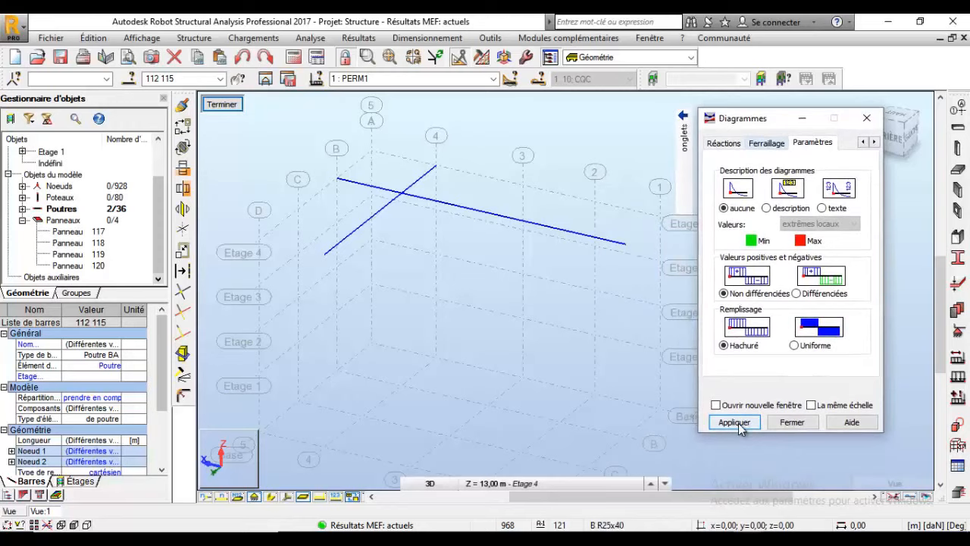
click(766, 207)
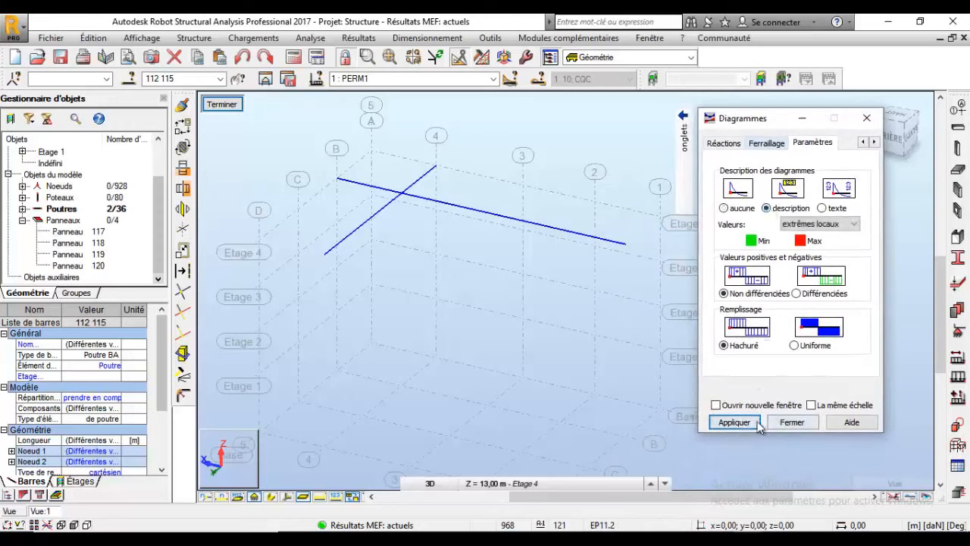
- Plot the My moment diagram on both isolated beams for load case PERM1
click(861, 142)
click(861, 143)
click(862, 142)
click(720, 143)
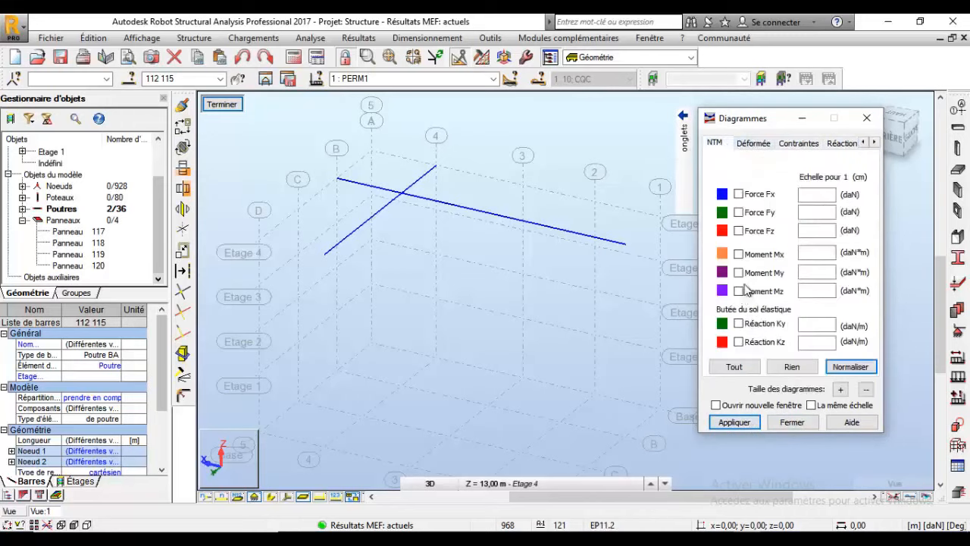
click(746, 422)
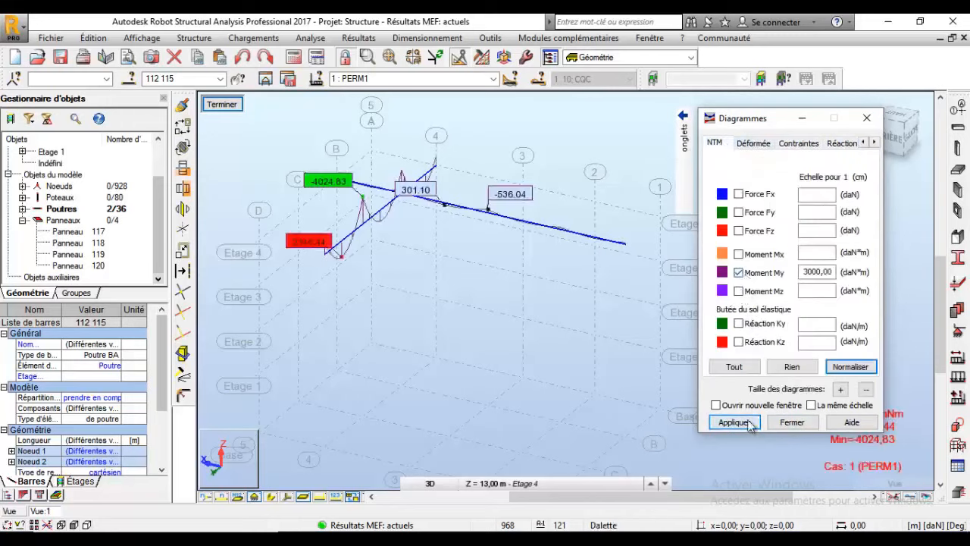
- View the My diagrams of both isolated beams for load case PERM2 and clear the bar selection
click(492, 78)
click(423, 104)
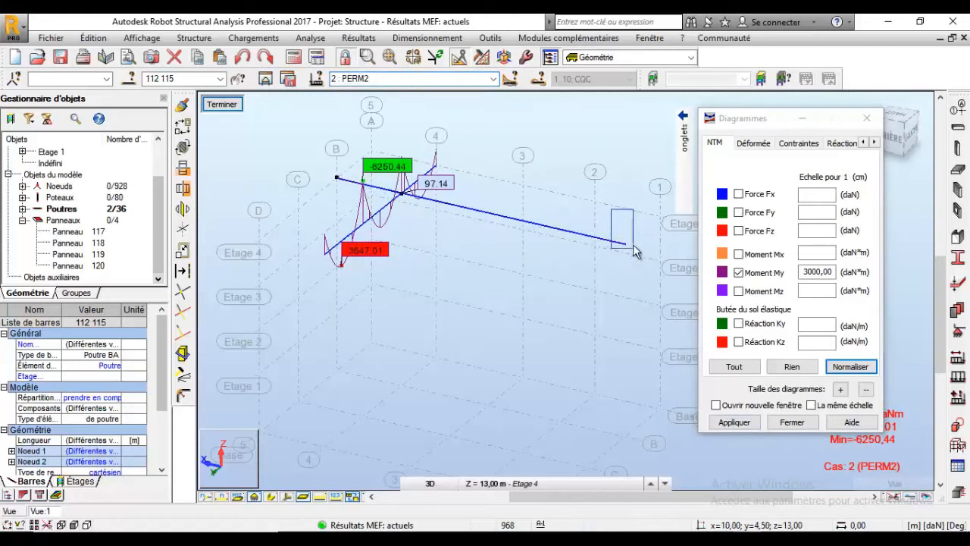
click(468, 367)
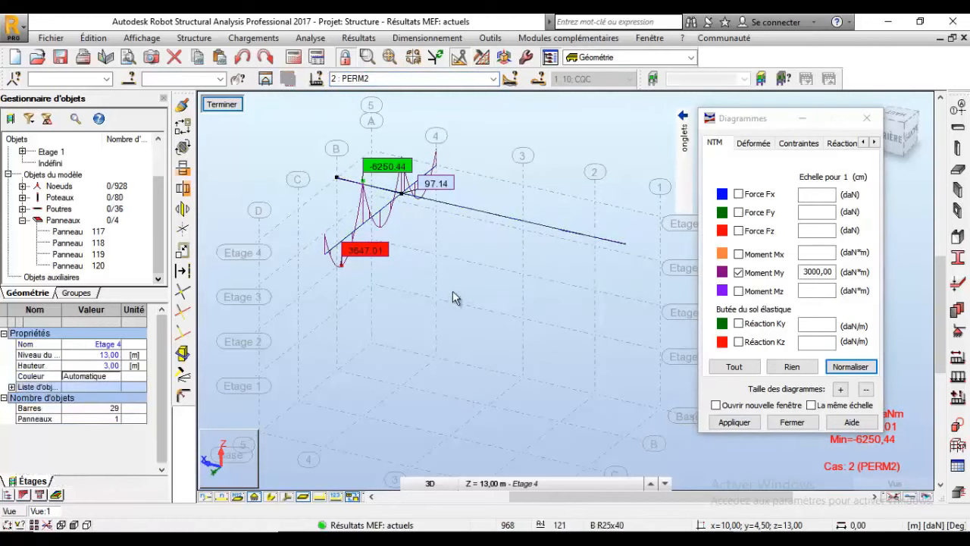
- Leave the isolated two-beam view and return to the full structure
click(265, 79)
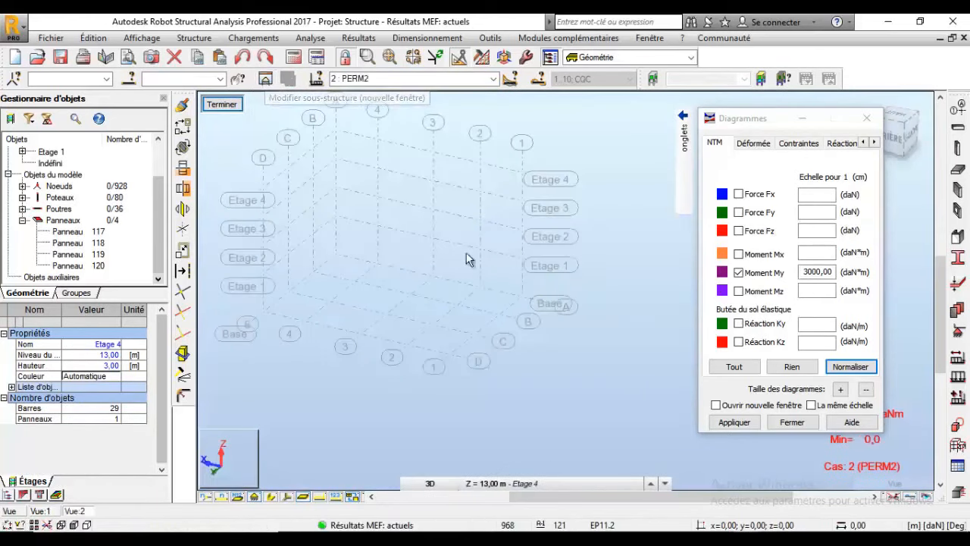
click(232, 107)
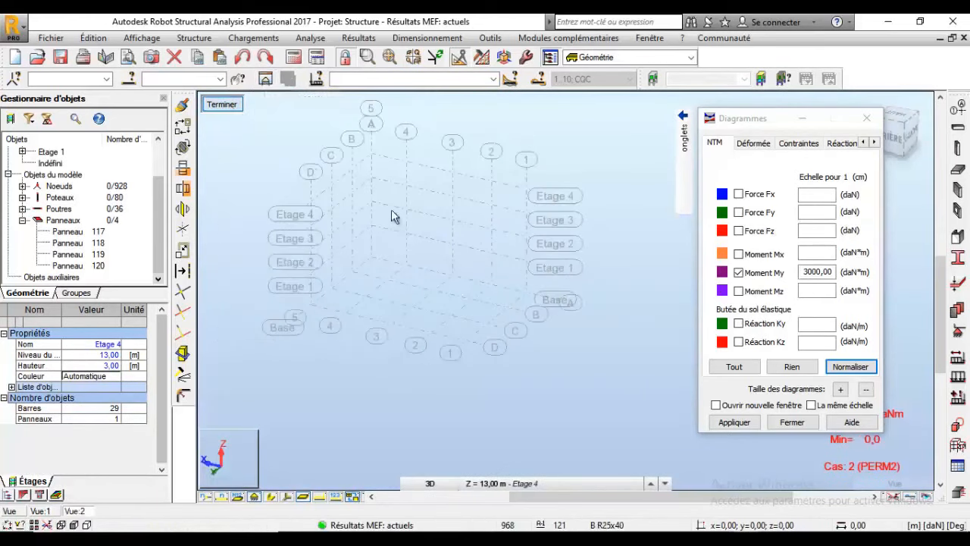
click(230, 107)
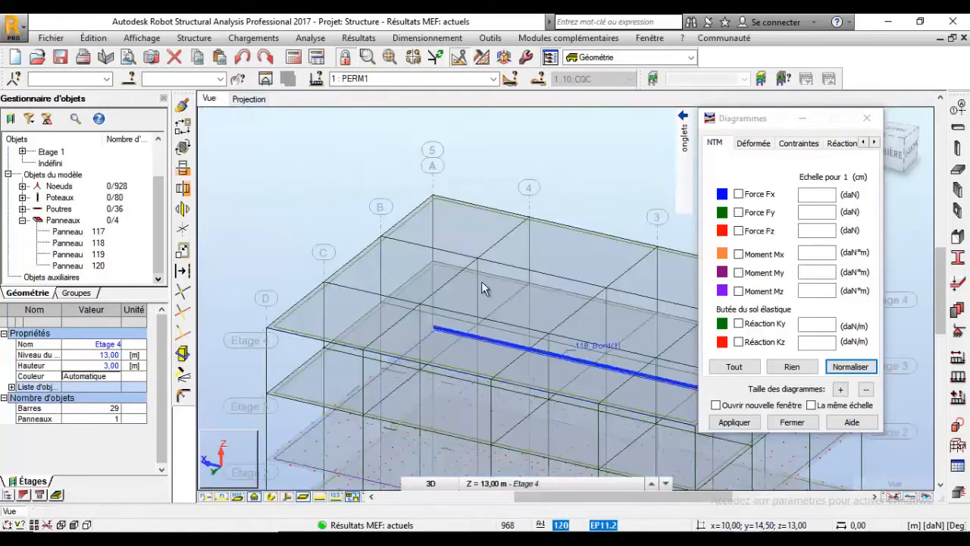
- Select the Etage 4 beam along axis B (bar 115) and isolate it in its own 3D view
scroll(477, 278, down, 1)
middle_drag(477, 278, 409, 243)
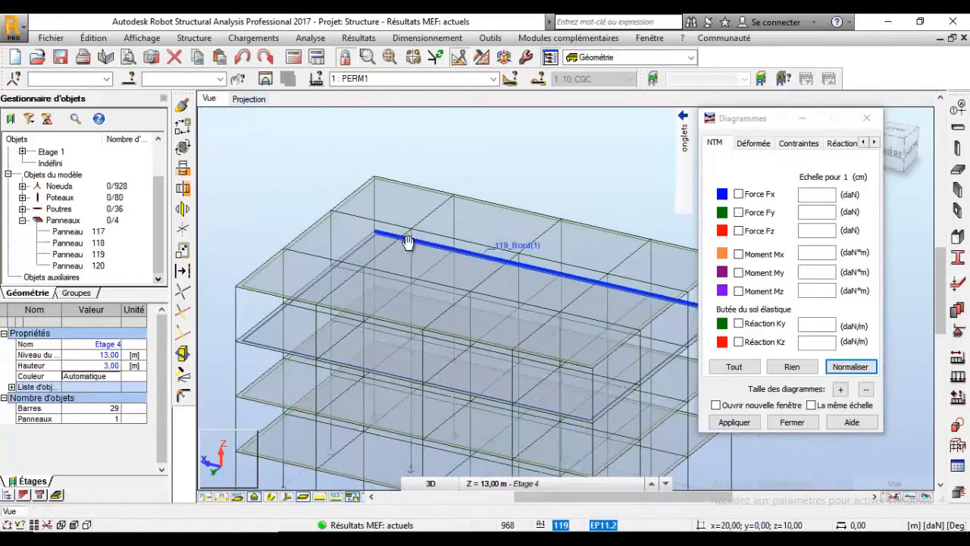
click(497, 255)
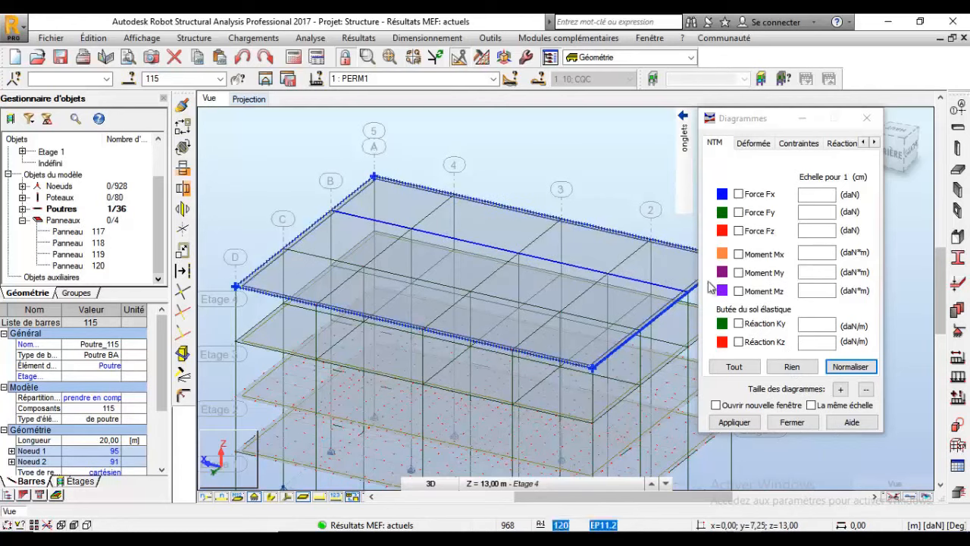
click(265, 78)
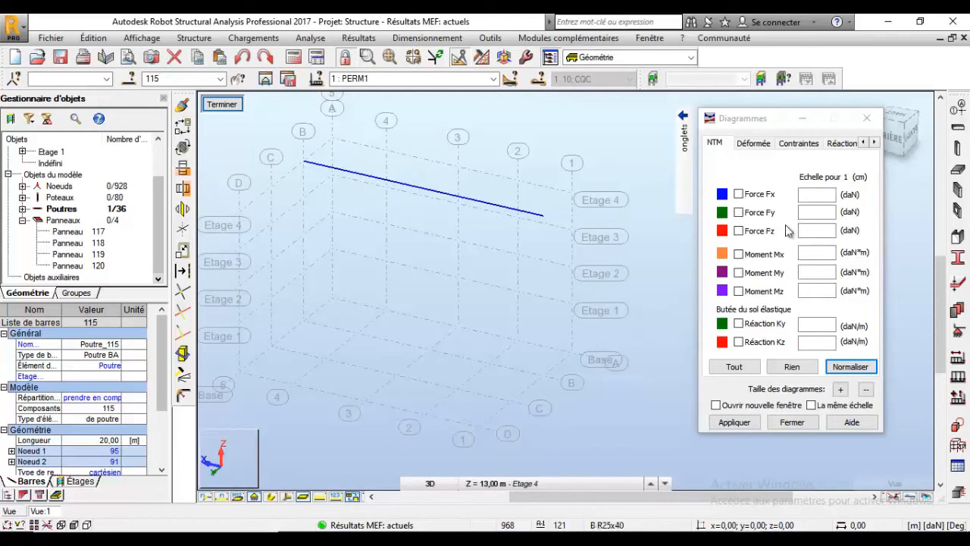
- Plot the My diagram on isolated beam 115 and view it for load cases PERM1, PERM2 and EXPL1
click(760, 273)
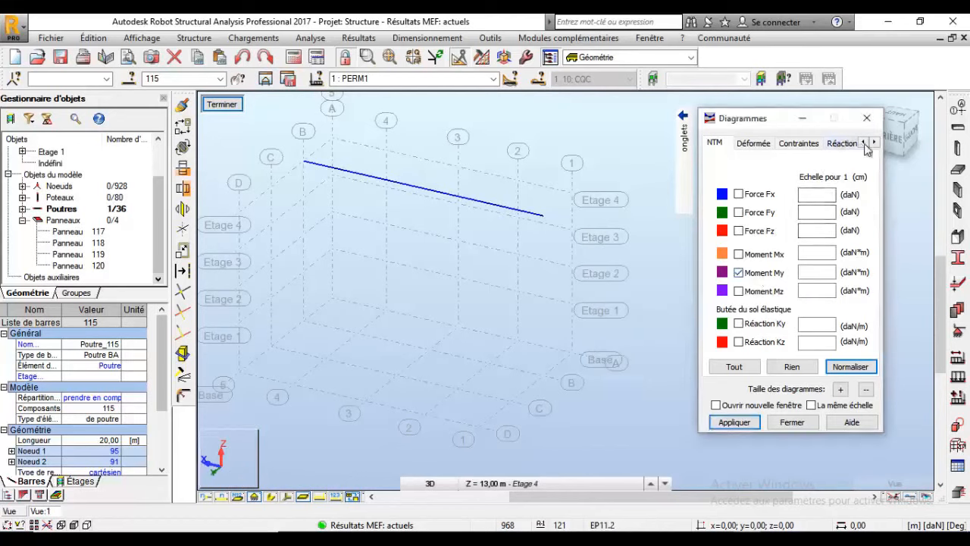
click(743, 425)
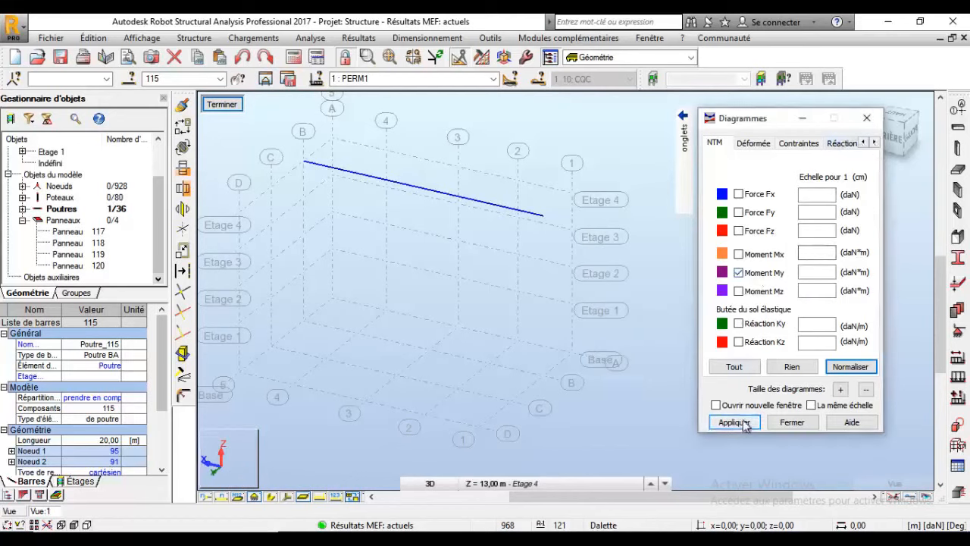
click(493, 78)
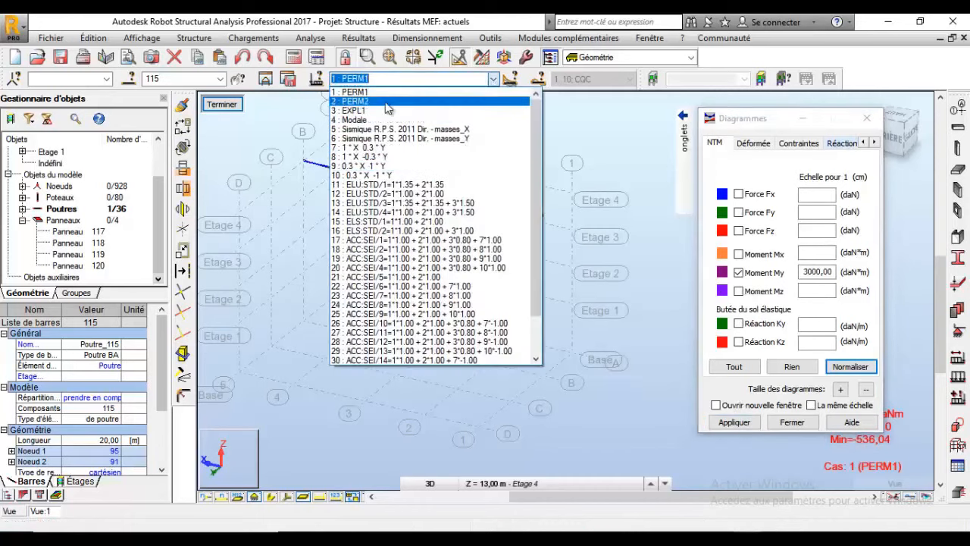
click(356, 100)
click(493, 79)
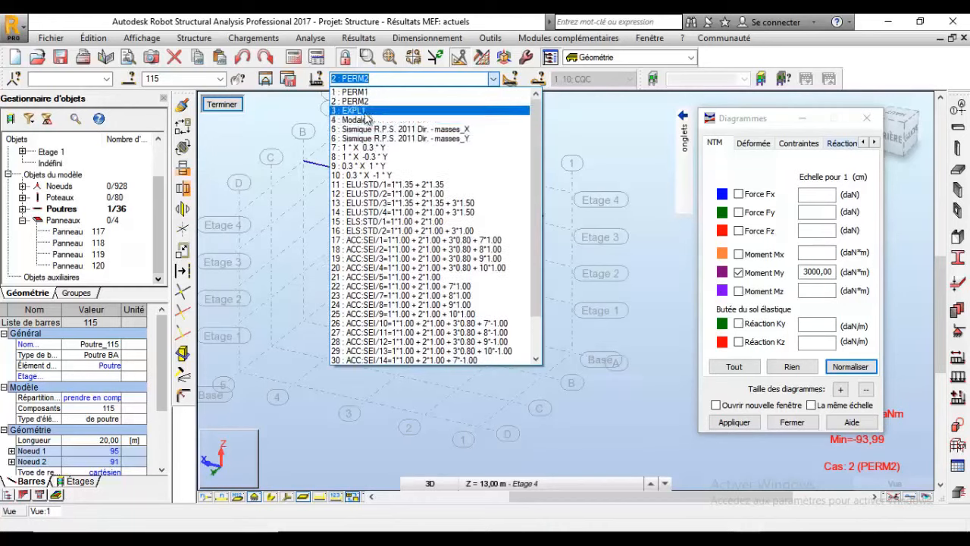
click(354, 101)
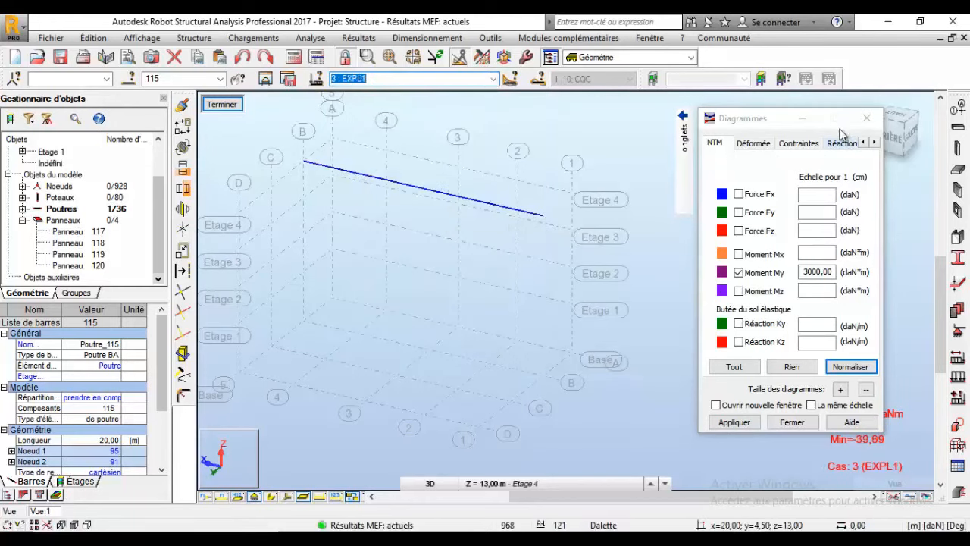
- Return to the full structure, add the Etage 3 beam along axis C (bar 85) to the selected bar 115, and isolate both beams
click(262, 82)
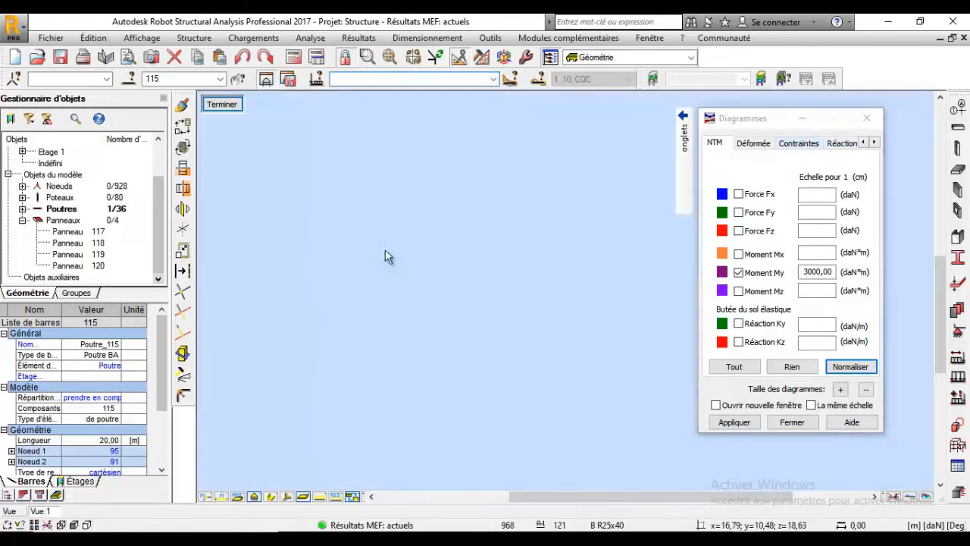
click(230, 108)
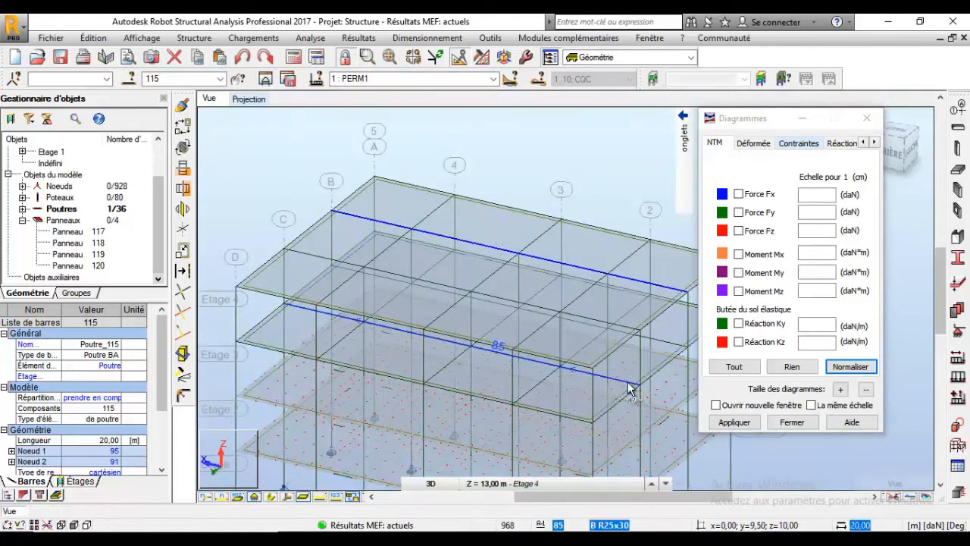
ctrl+click(628, 388)
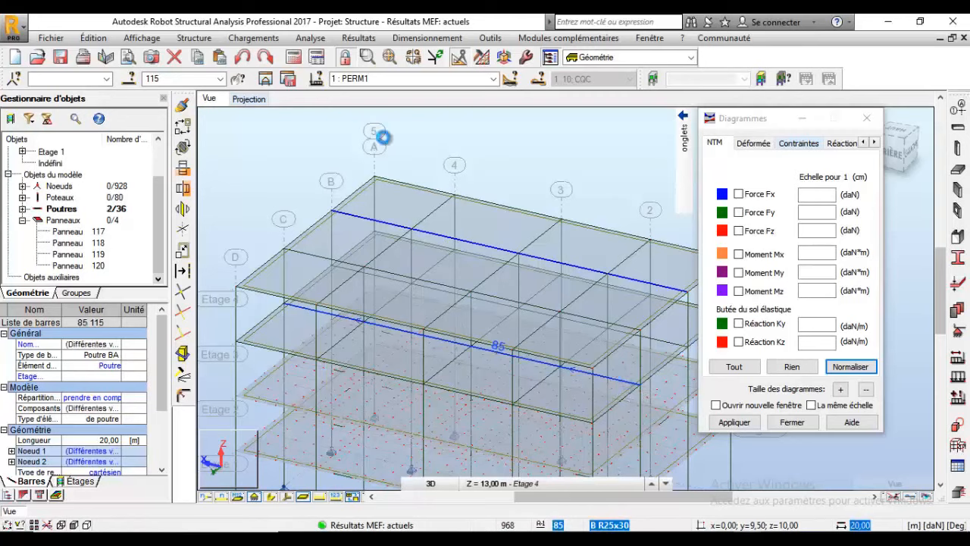
click(265, 80)
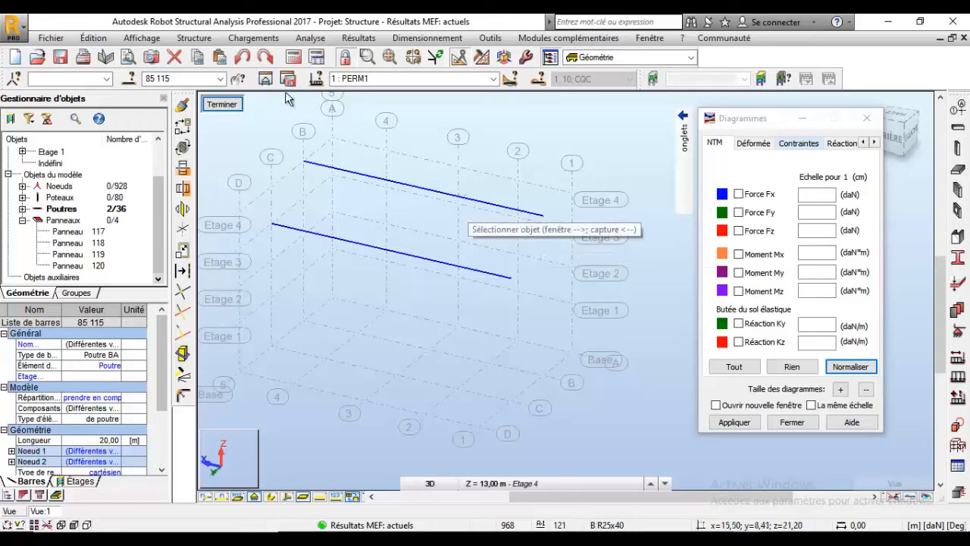
- Plot the My diagram on isolated beams 85 and 115 and view it for load cases PERM1, PERM2 and EXPL1
click(757, 368)
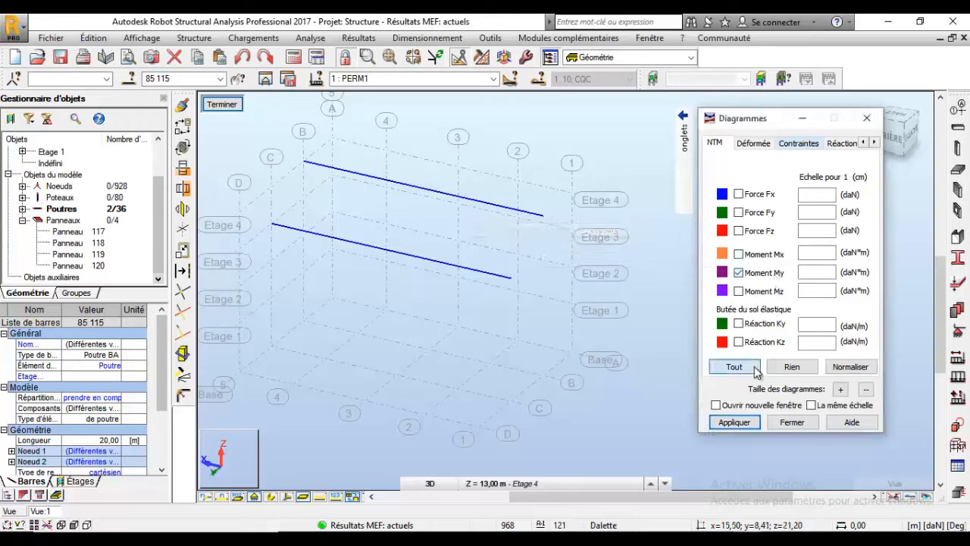
click(746, 421)
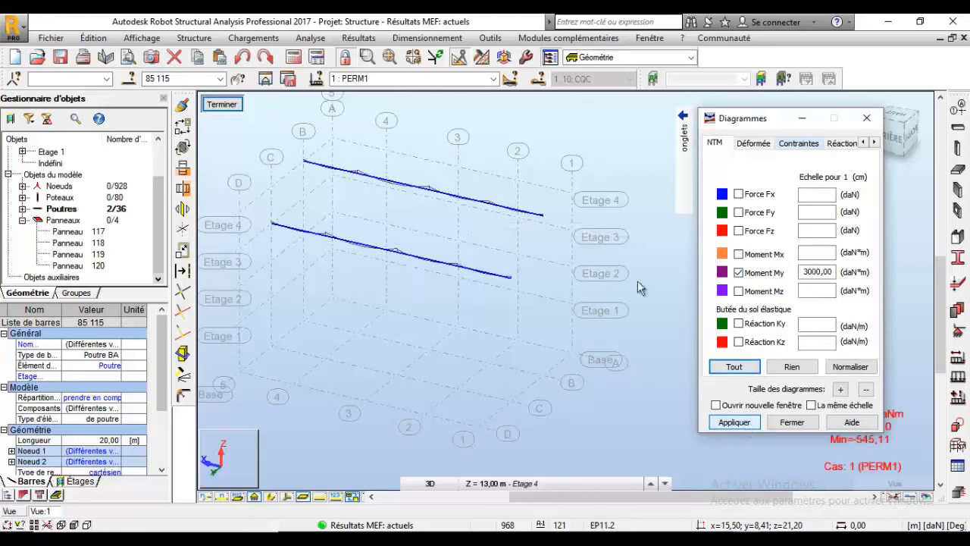
click(492, 80)
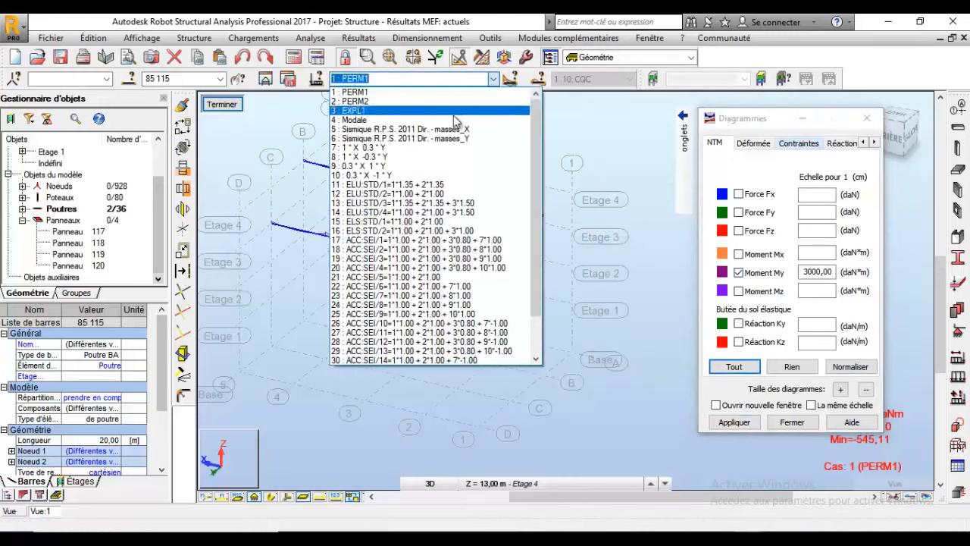
click(447, 107)
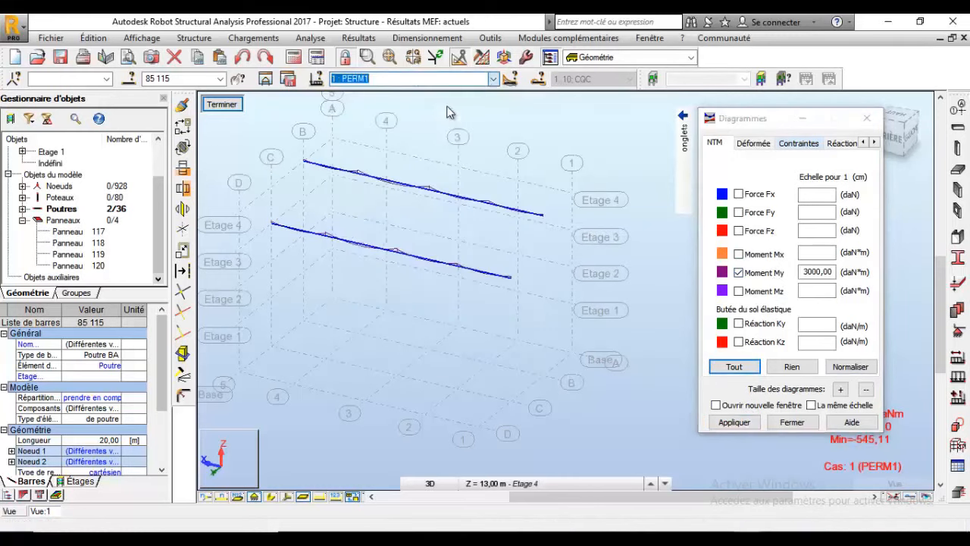
click(493, 79)
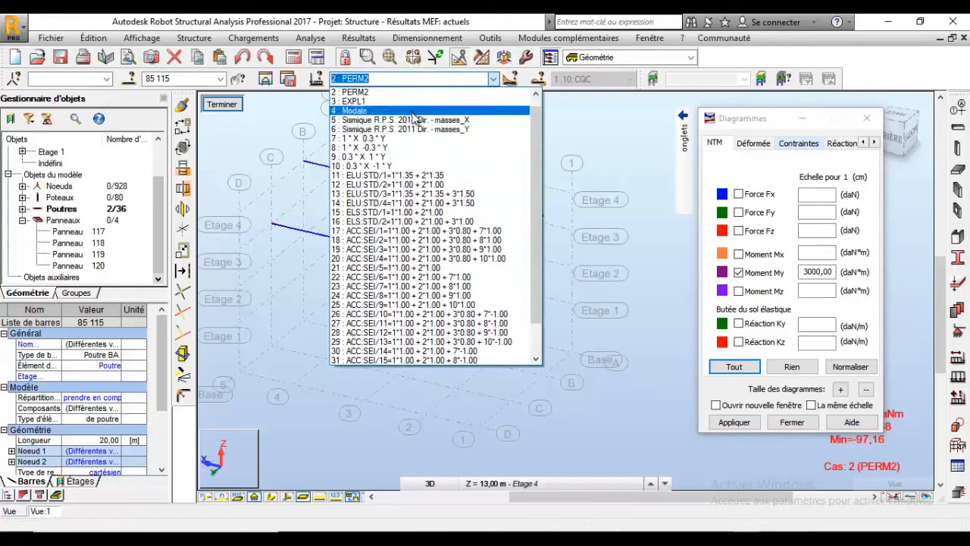
click(391, 102)
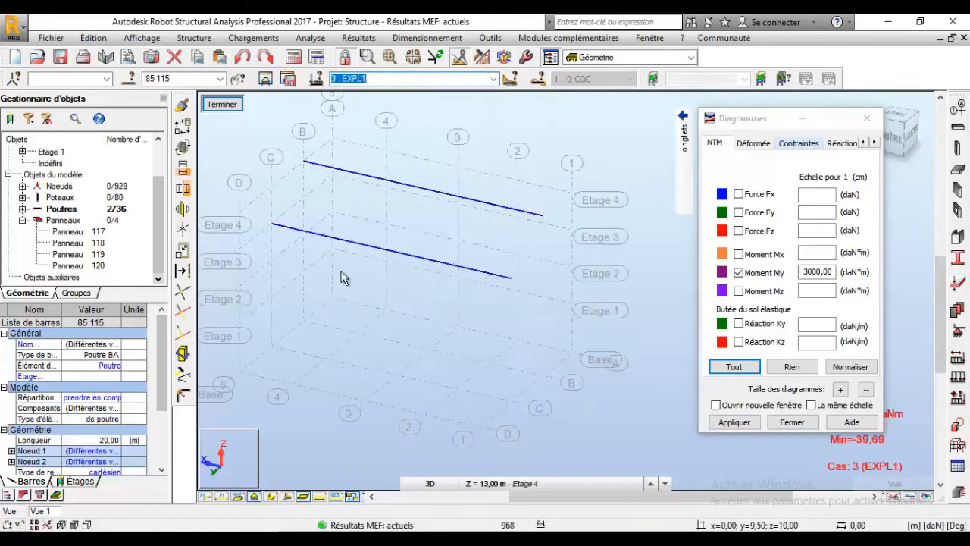
- Leave the isolated view of beams 85 and 115 and return to the full structure
click(267, 80)
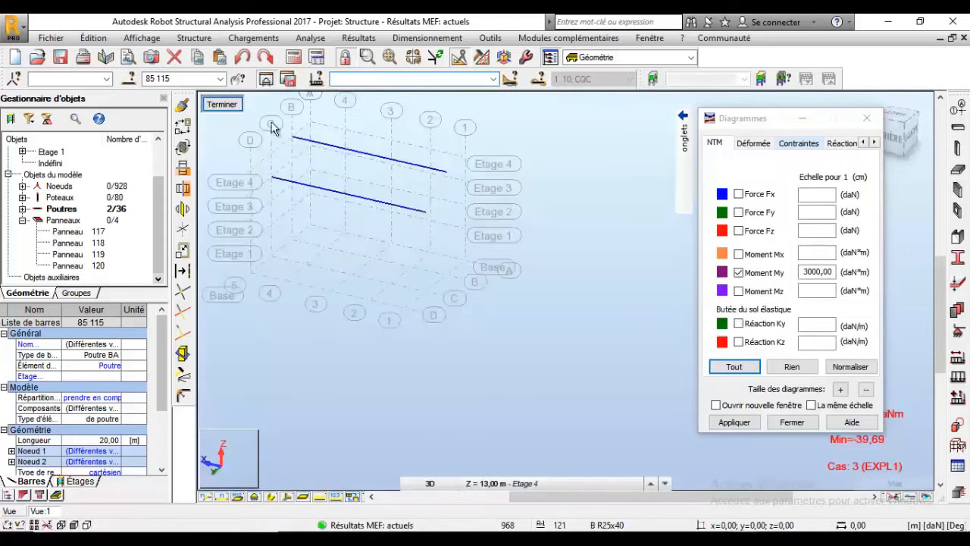
click(232, 106)
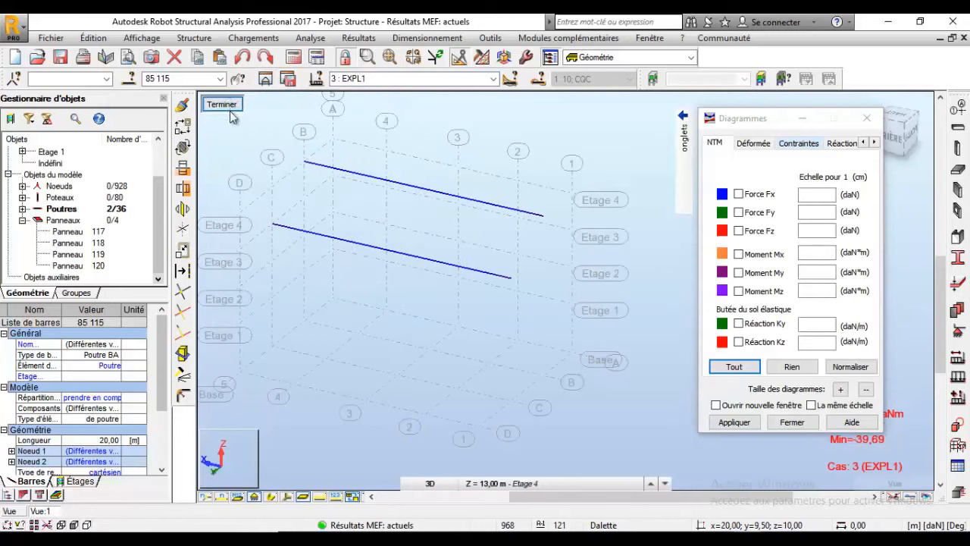
click(231, 106)
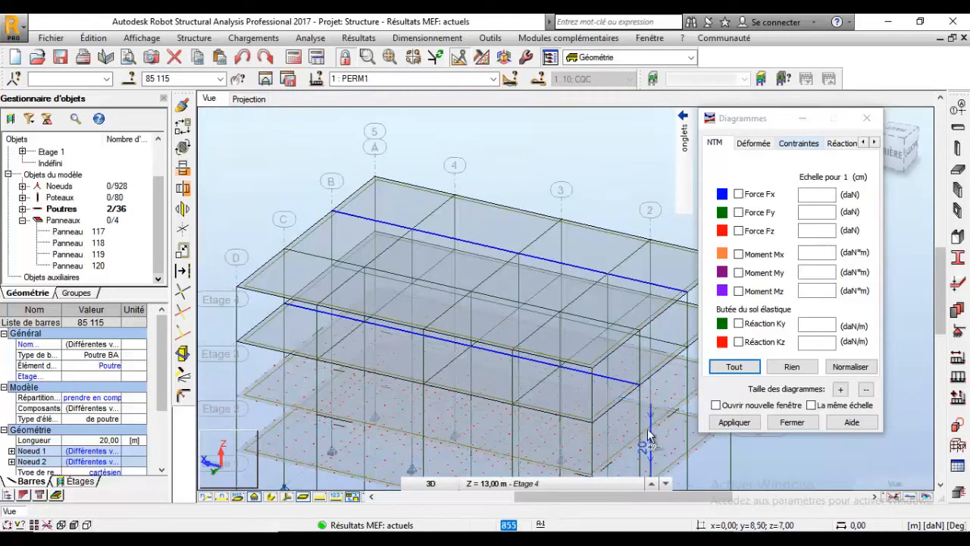
- Select the axis B beams on Etage 2 (bar 57) and Etage 4 (bar 115) and isolate them
click(680, 406)
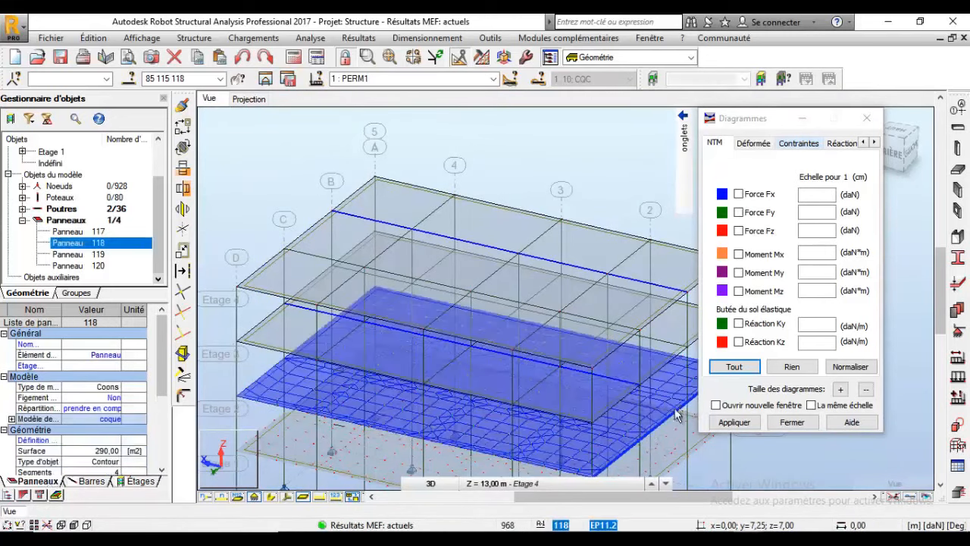
click(678, 423)
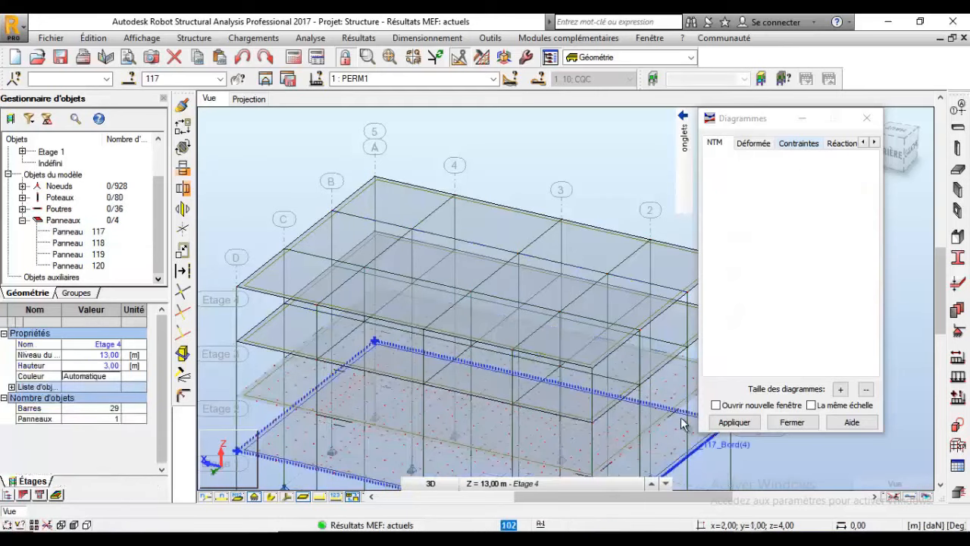
click(654, 361)
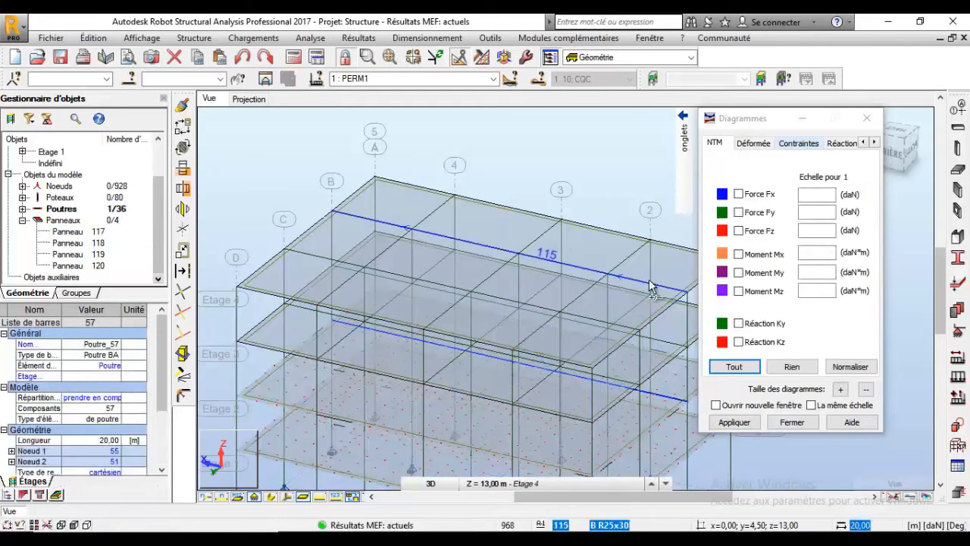
ctrl+click(652, 292)
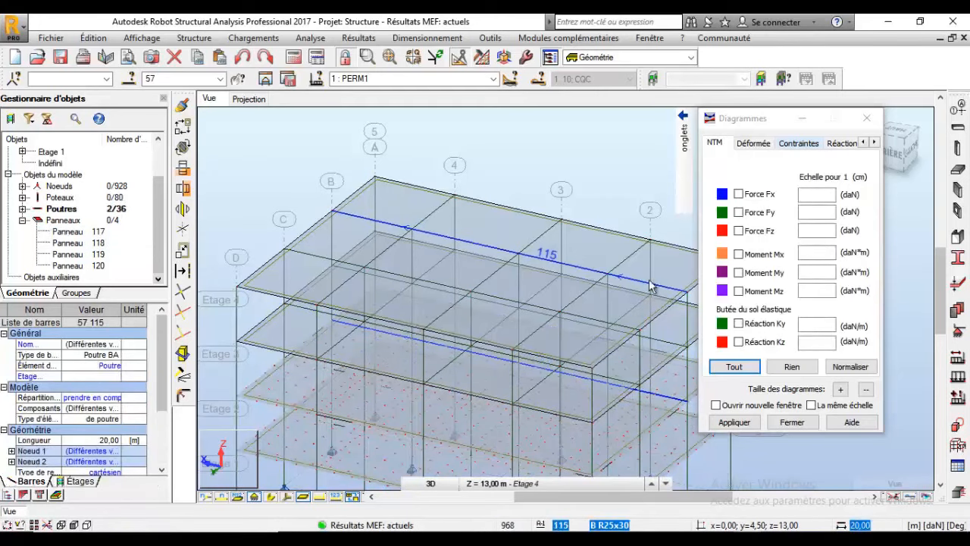
click(265, 78)
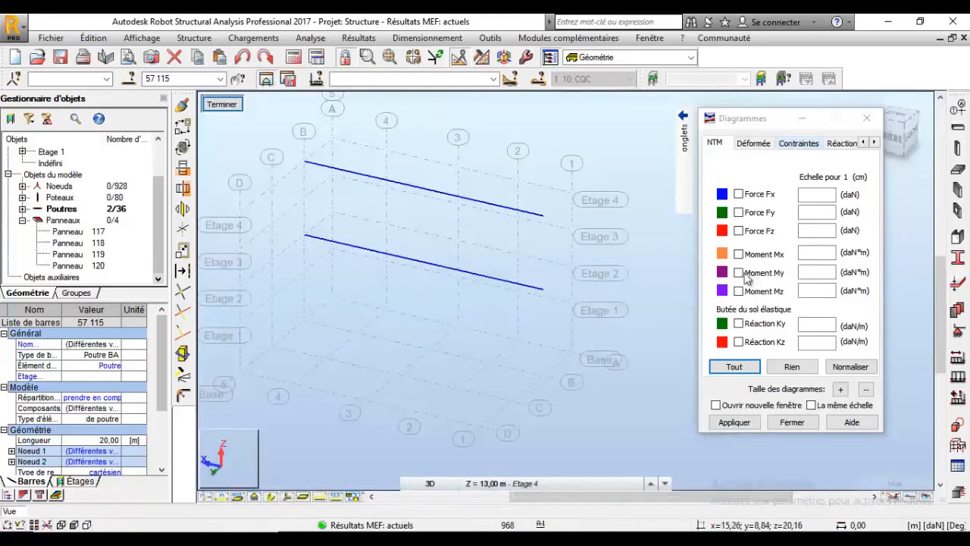
- Plot the My diagram on isolated beams 57 and 115 and view it for load case PERM2
click(761, 272)
click(733, 422)
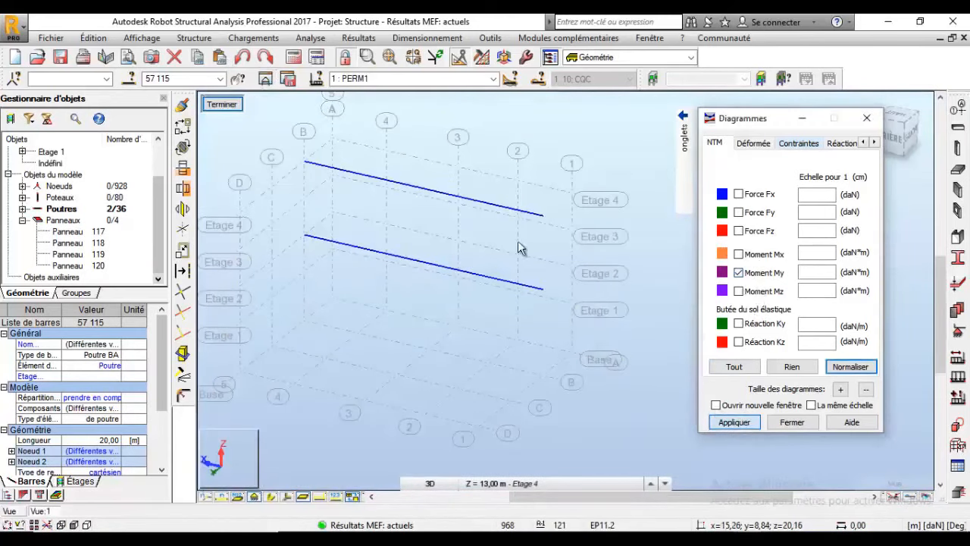
click(493, 79)
click(446, 101)
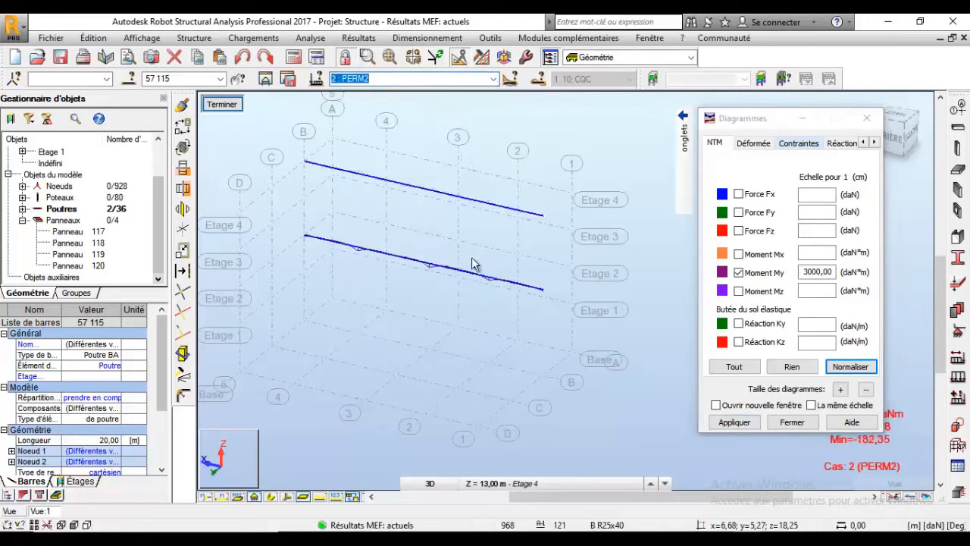
- Label the My diagrams with value descriptions at local extremes and apply them with a normalised scale
click(873, 143)
click(873, 143)
click(813, 142)
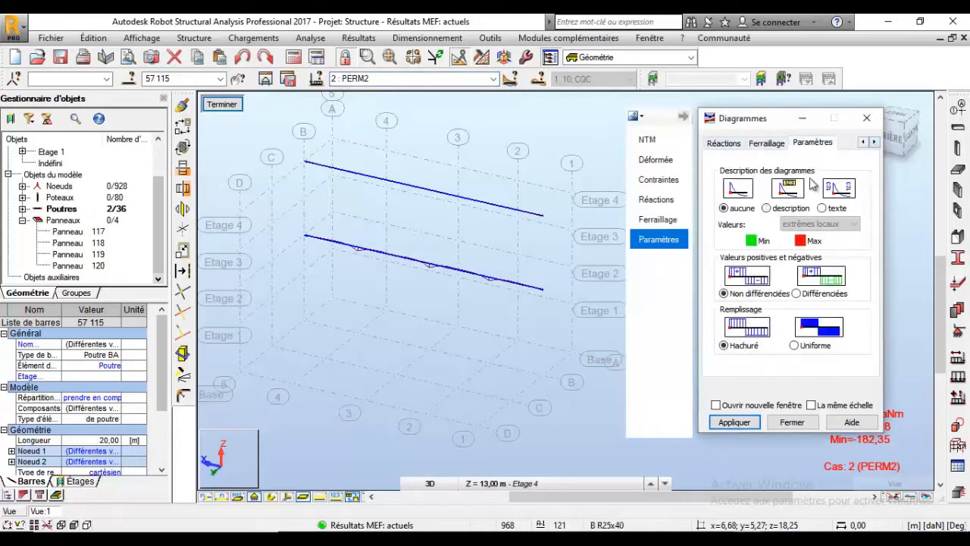
click(767, 207)
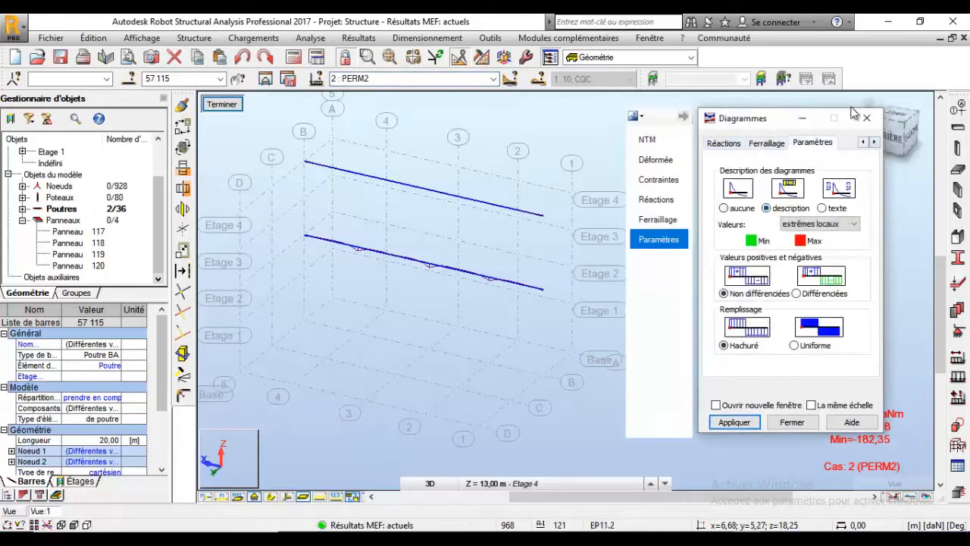
click(863, 142)
click(863, 142)
click(716, 143)
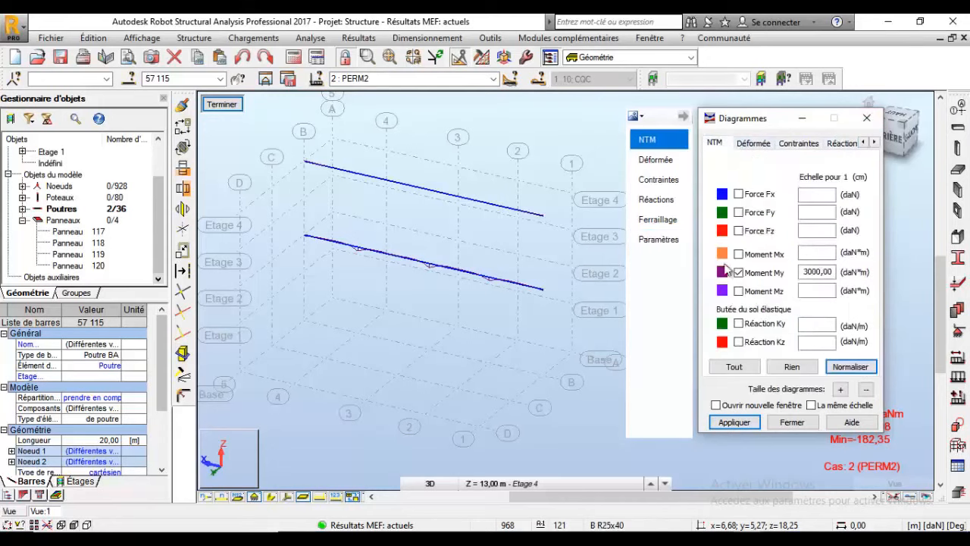
click(747, 425)
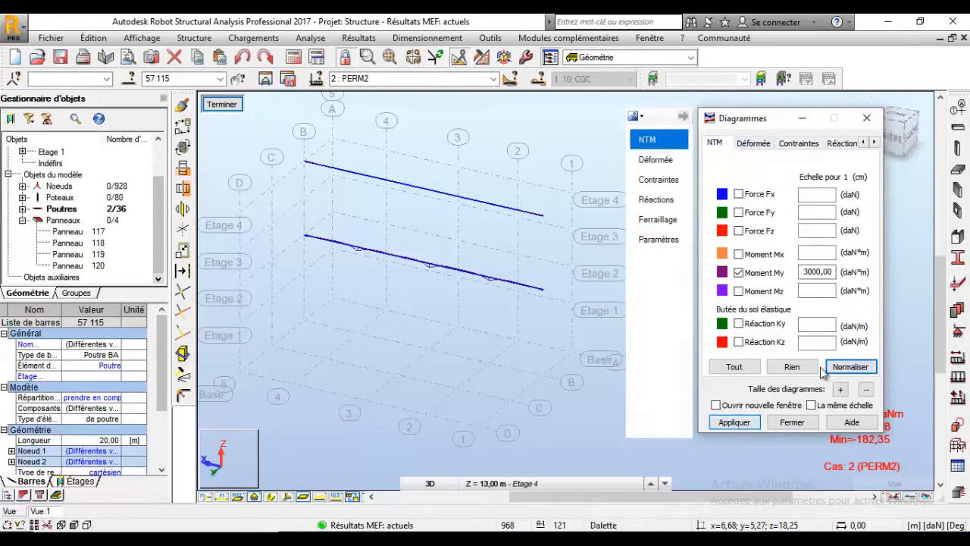
- Examine the labelled PERM2 moments of beams 57 and 115 from the rear and leave the isolated view
click(901, 141)
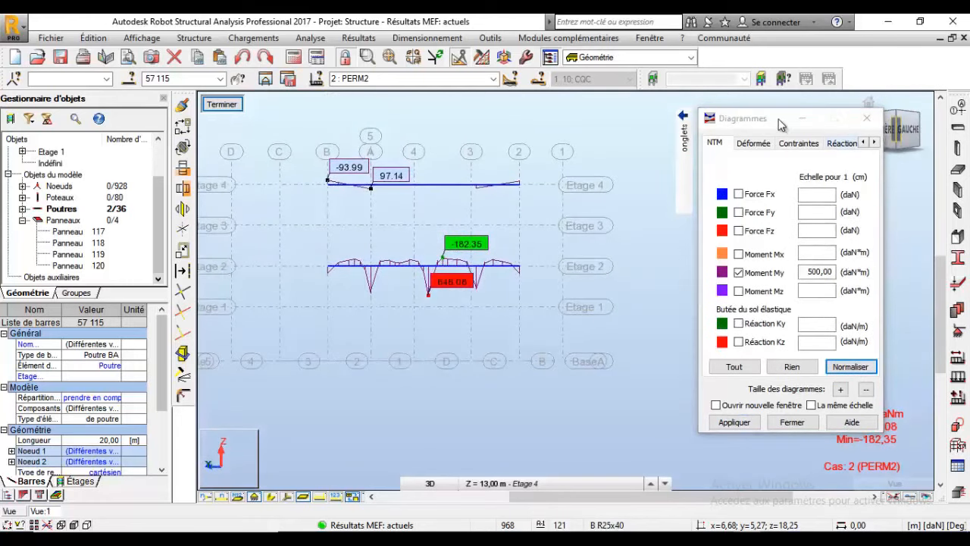
drag(792, 120, 749, 110)
click(887, 134)
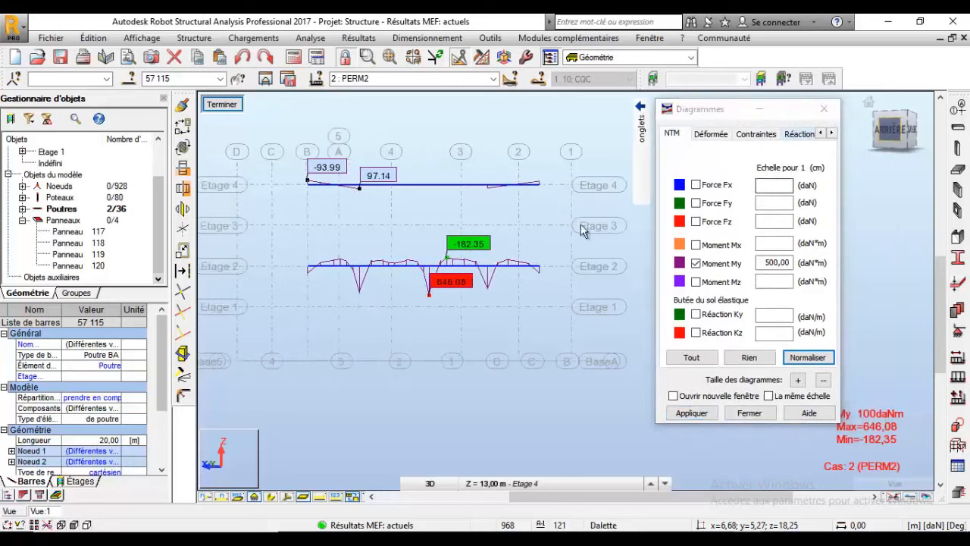
scroll(443, 271, up, 5)
scroll(443, 271, down, 2)
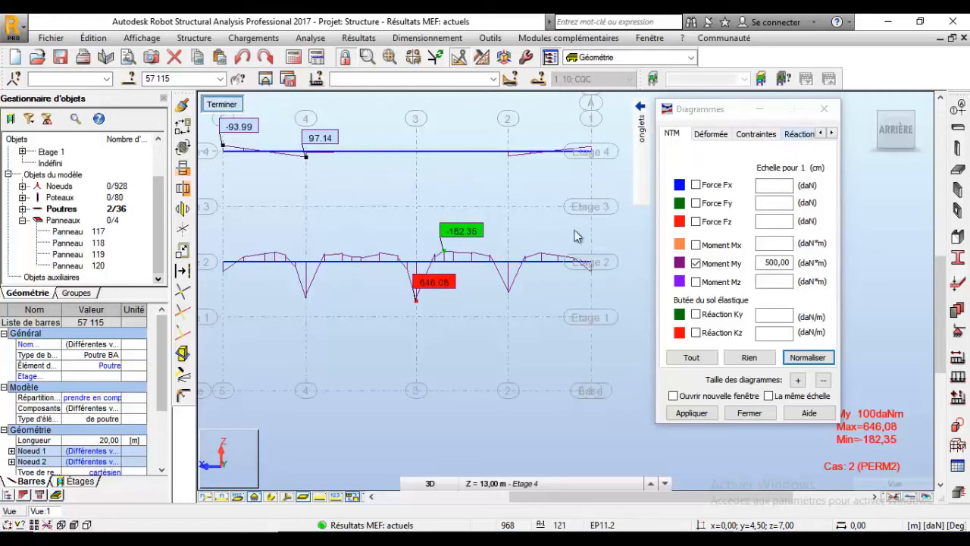
click(823, 108)
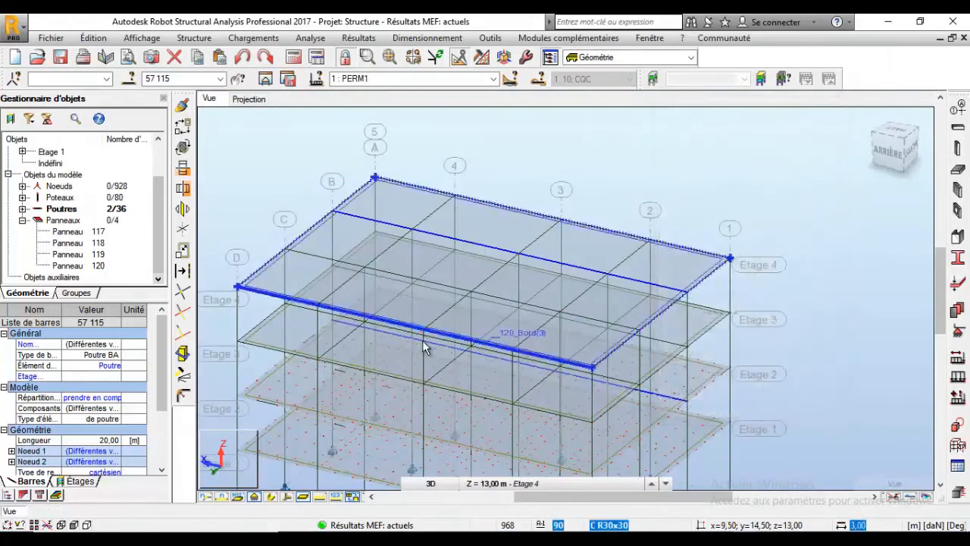
- Look through the calculation models available for the Etage 2 slab (panel 118) without changing its model
scroll(423, 347, down, 1)
middle_drag(423, 347, 401, 281)
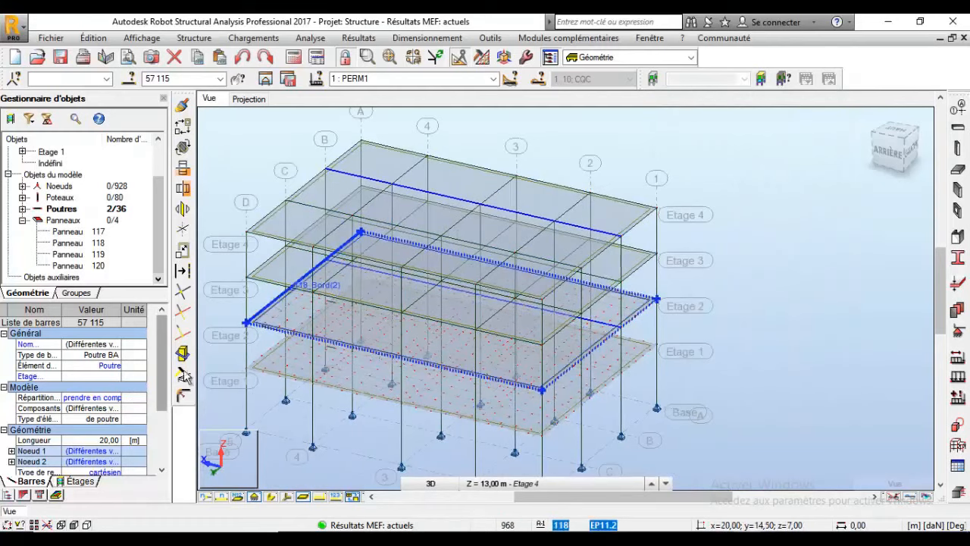
click(217, 355)
click(114, 419)
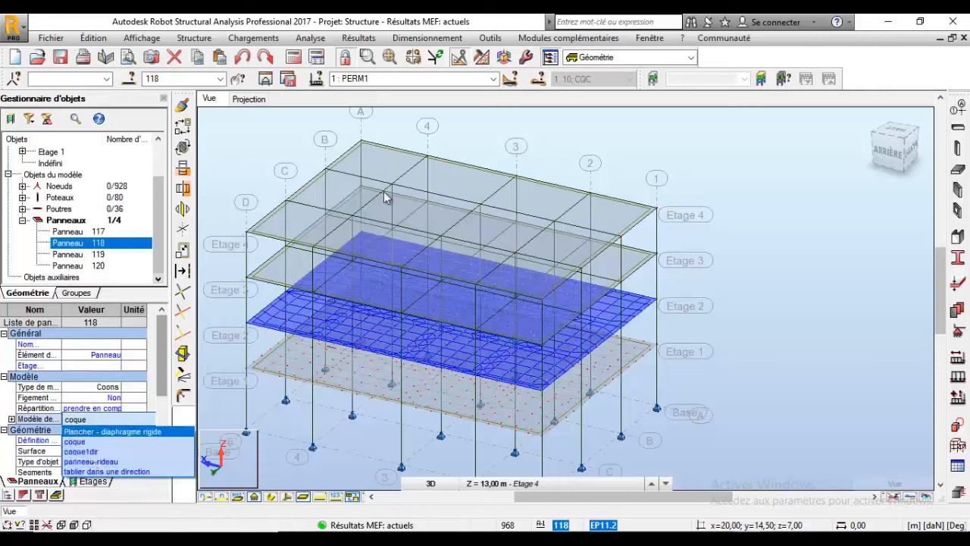
click(218, 306)
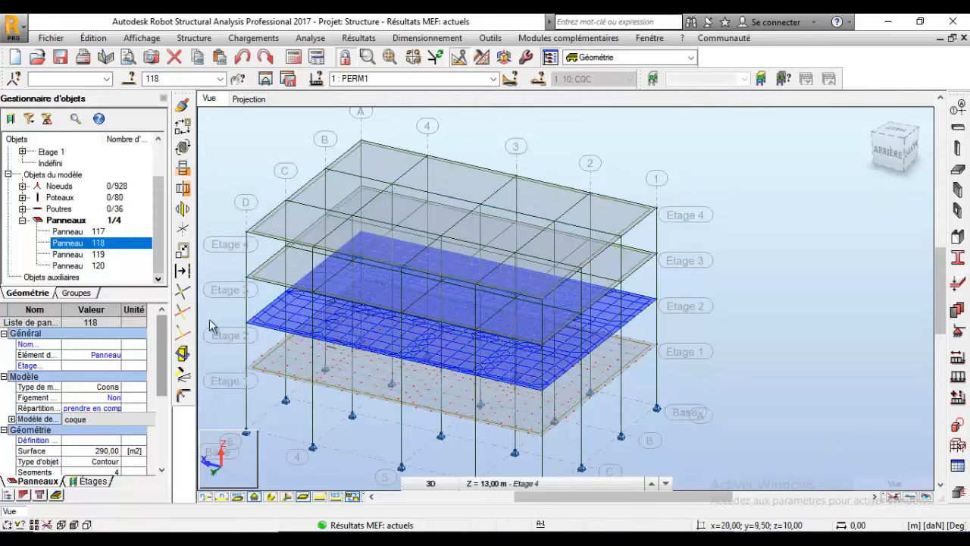
- Set the calculation model of slab panels 119 and 120 (Etage 3 and Etage 4) to coque and recalculate the structure
click(282, 225)
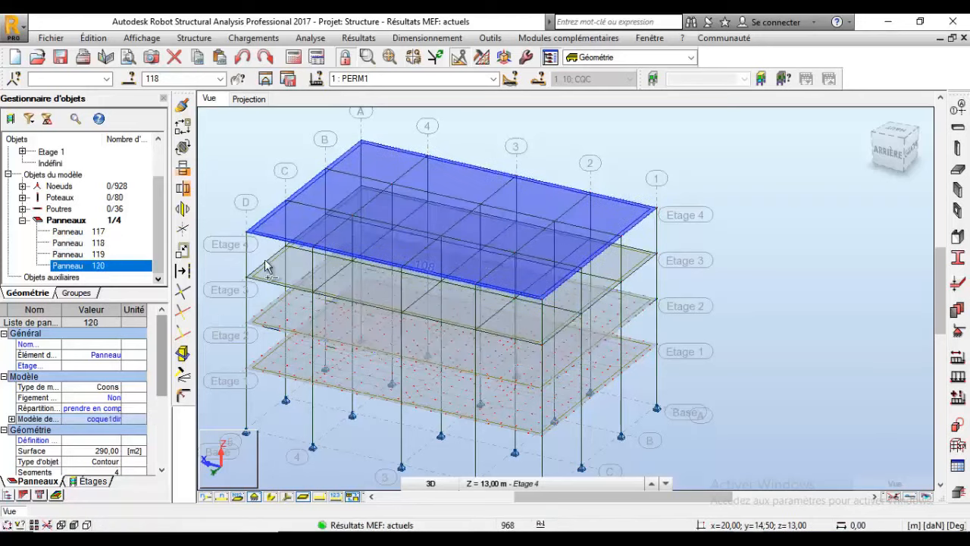
ctrl+click(272, 274)
click(103, 421)
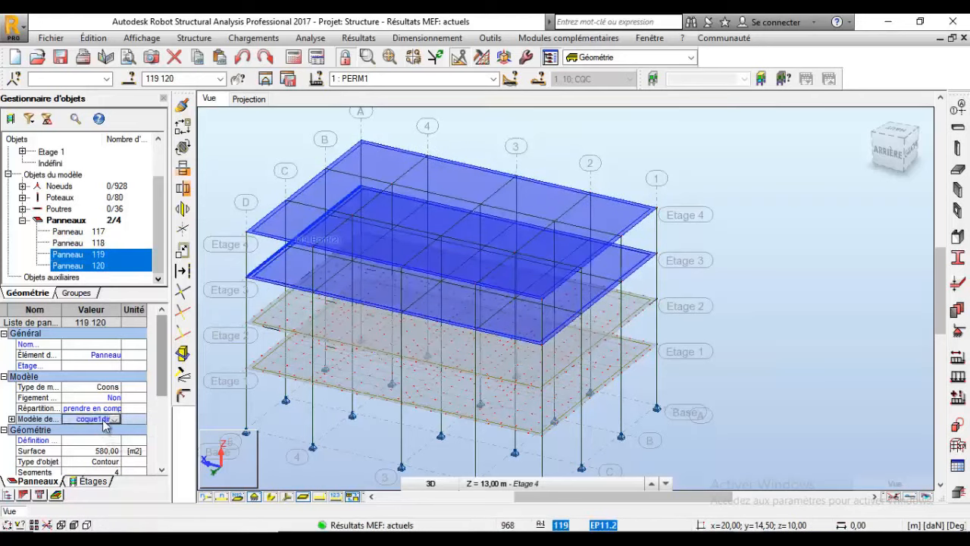
click(107, 421)
click(98, 442)
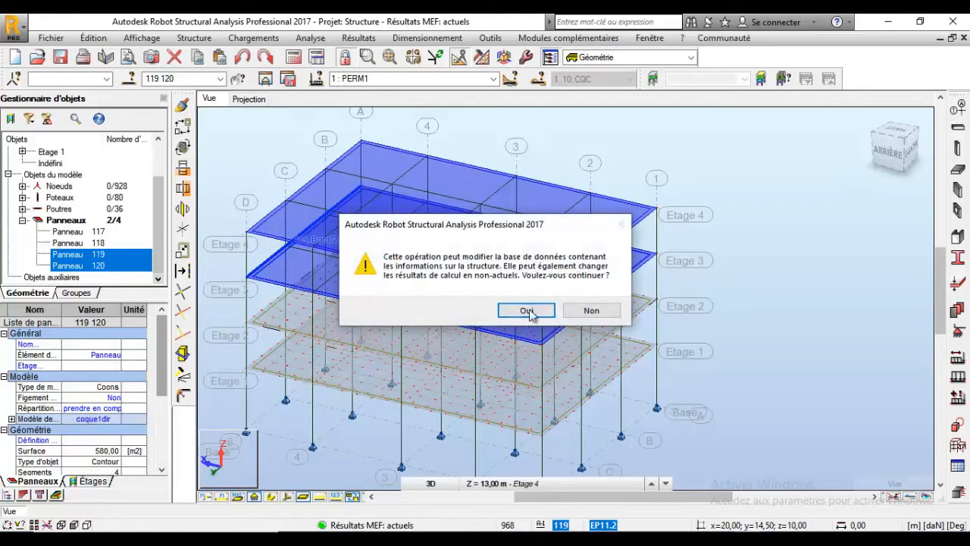
click(526, 310)
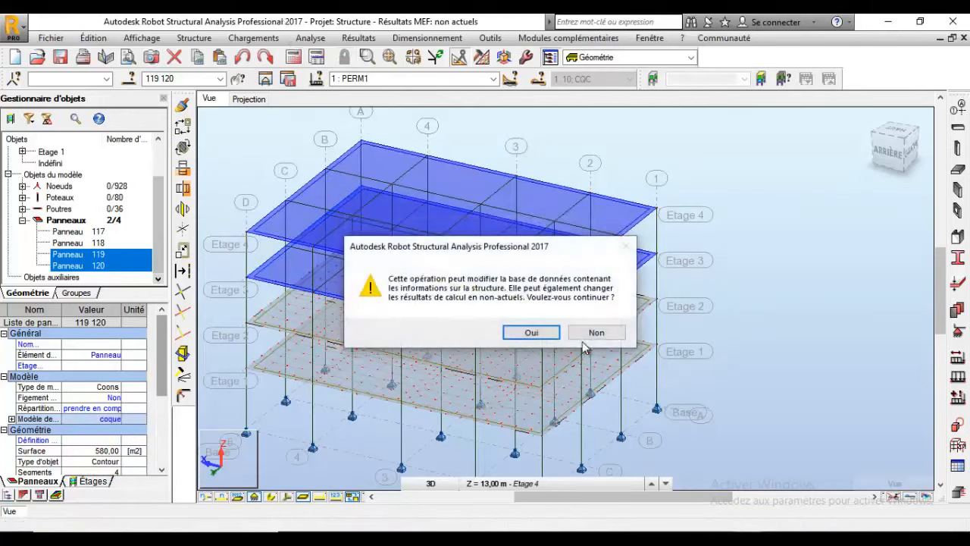
click(530, 331)
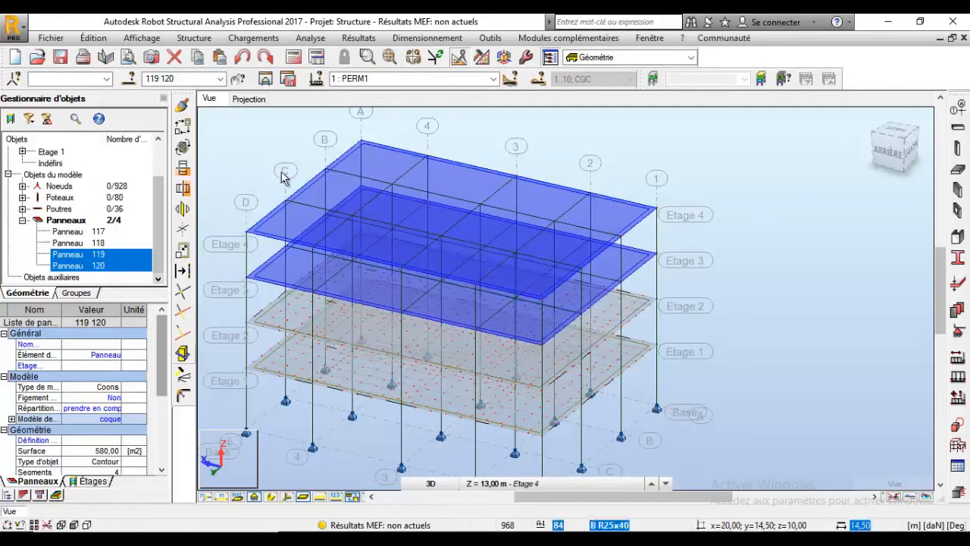
click(310, 37)
click(331, 69)
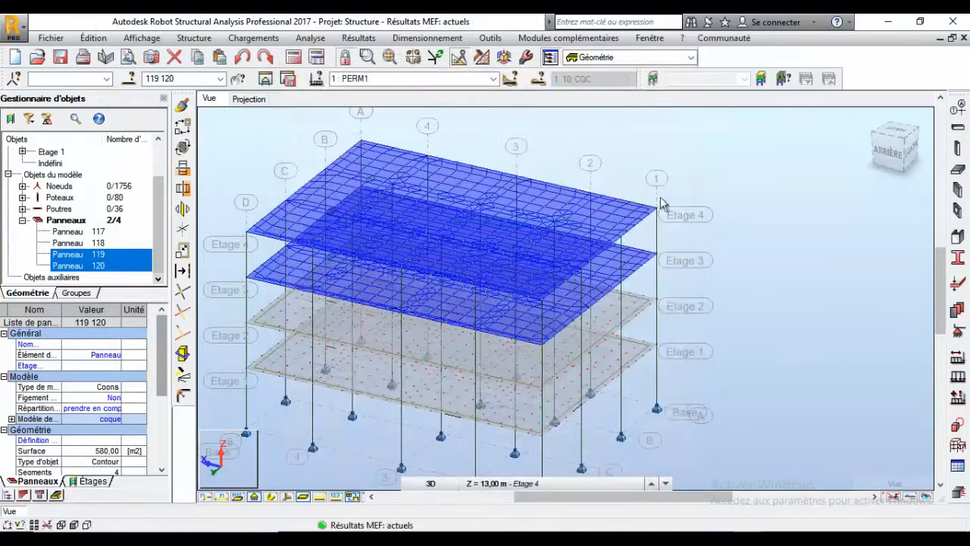
- Assign the Encastrement nodal support to all column base nodes and accept the change to the structure
click(884, 154)
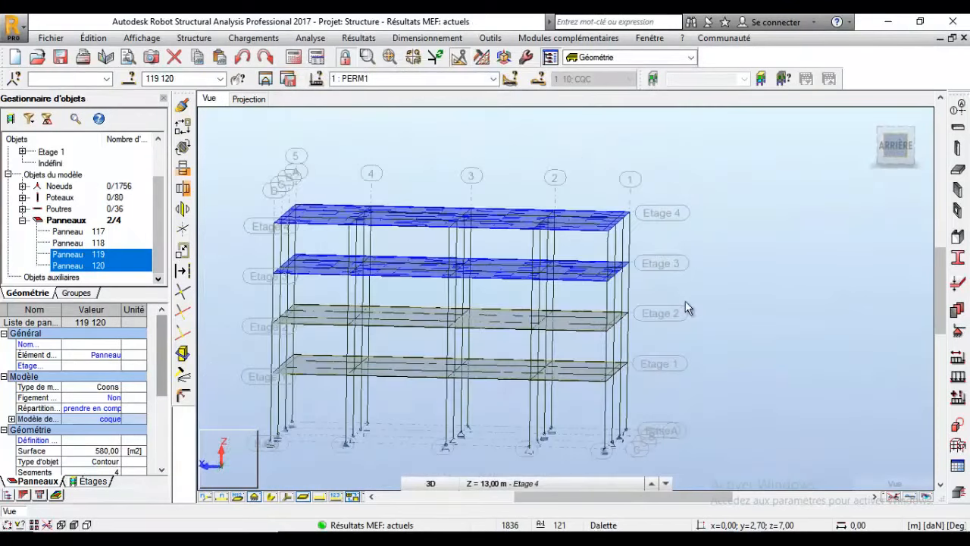
drag(331, 399, 688, 442)
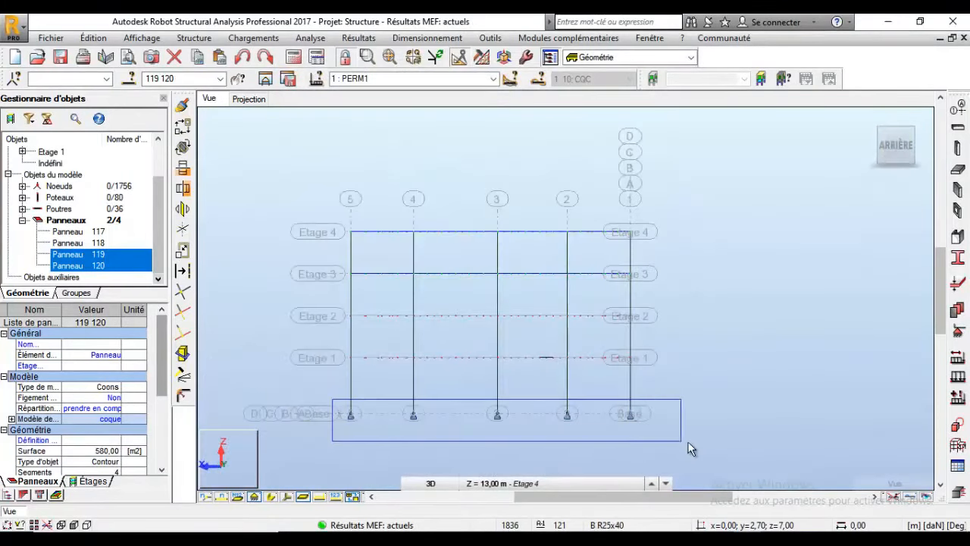
click(958, 332)
click(658, 168)
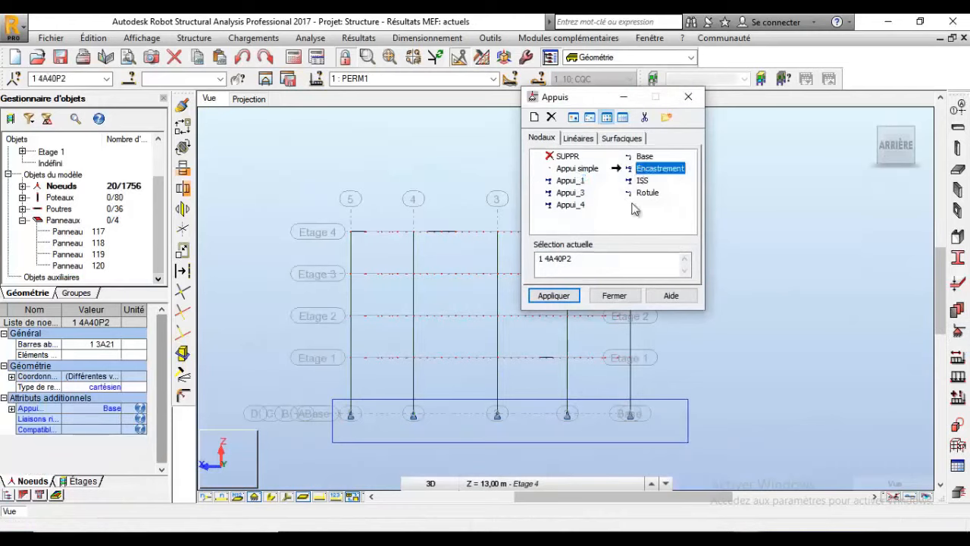
click(554, 294)
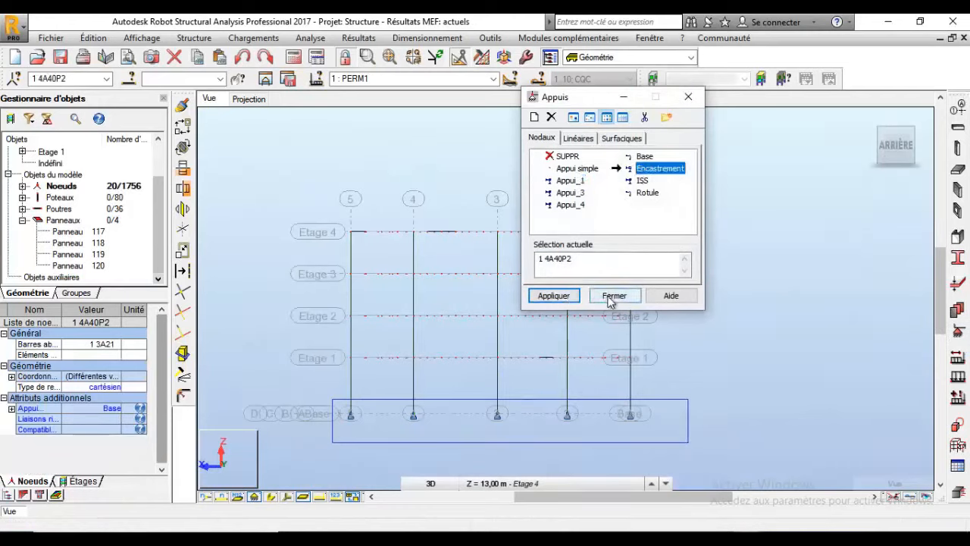
click(561, 296)
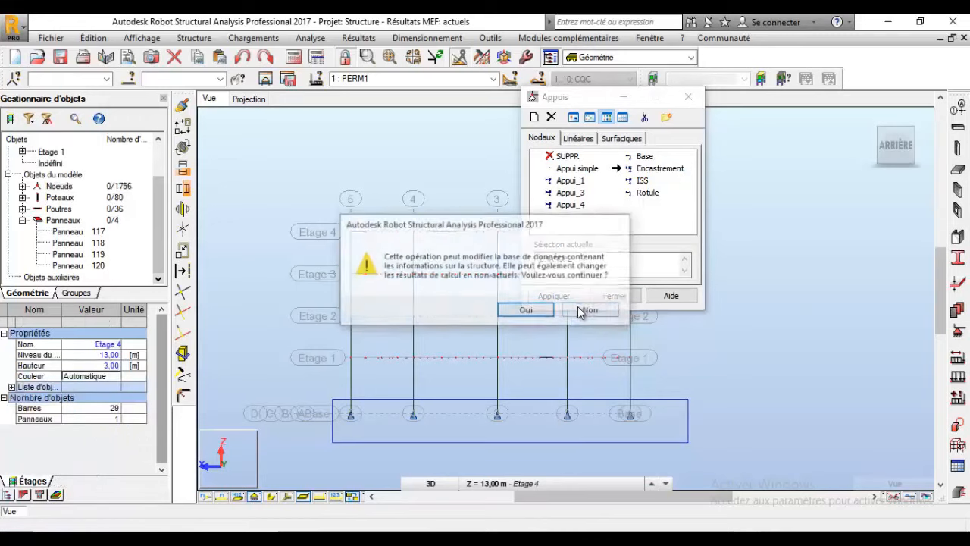
key(Return)
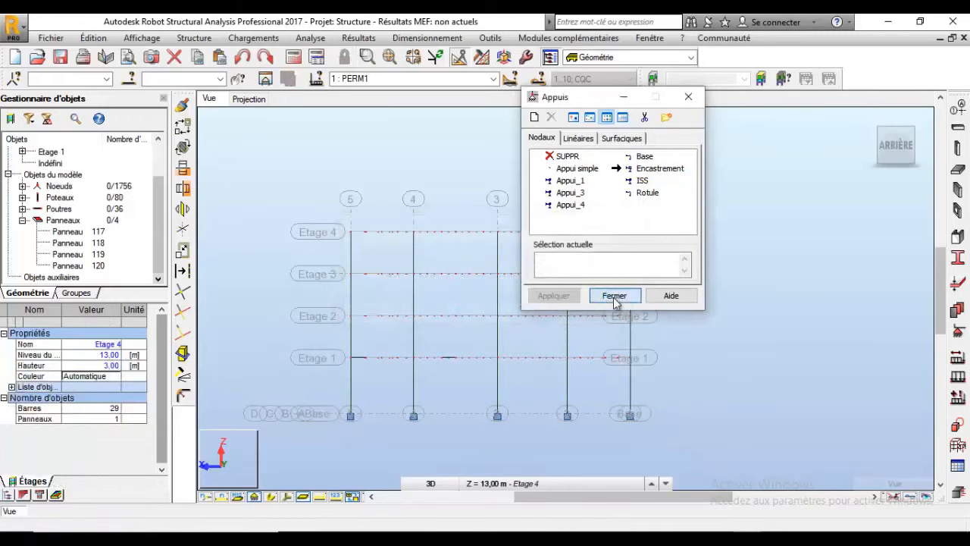
click(614, 295)
- Recalculate the structure and return to a 3D view showing its rear and left faces
click(310, 38)
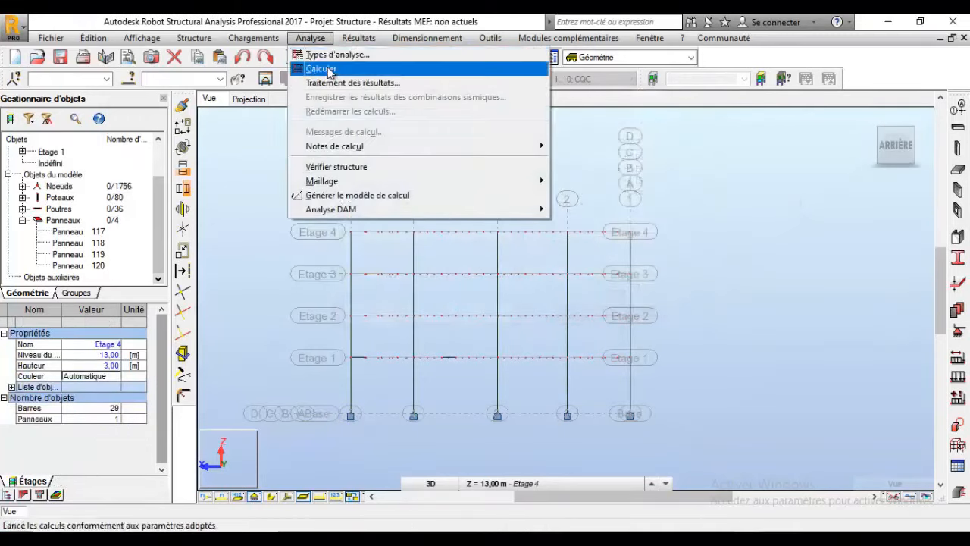
click(322, 69)
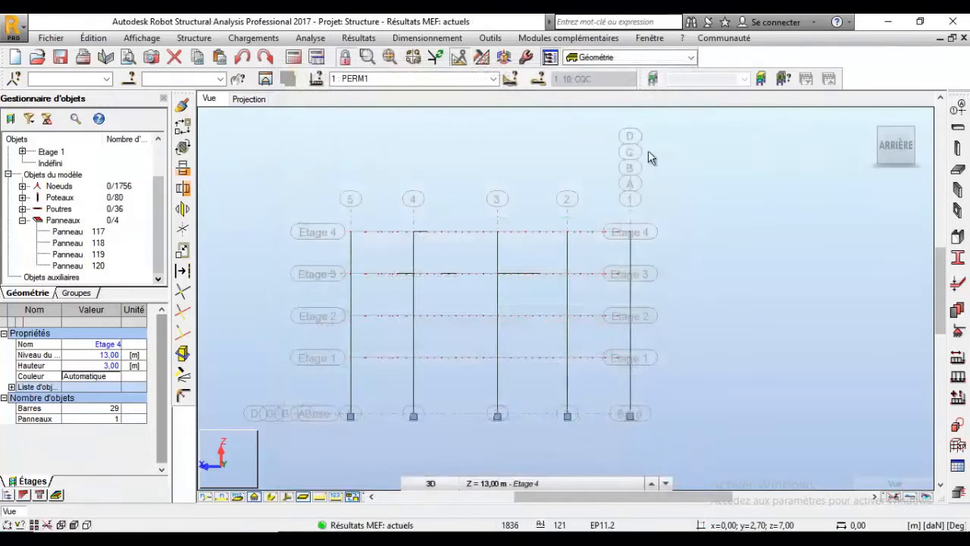
click(912, 130)
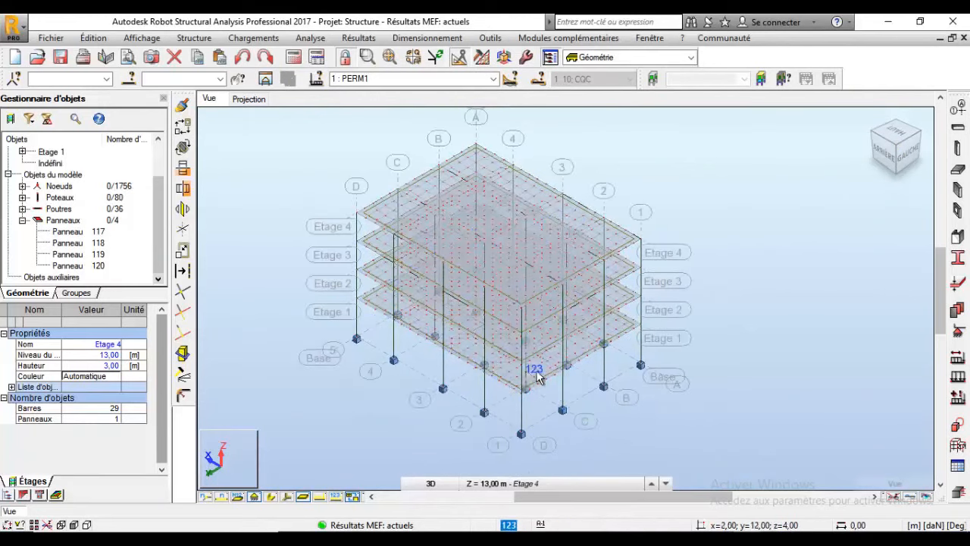
click(896, 135)
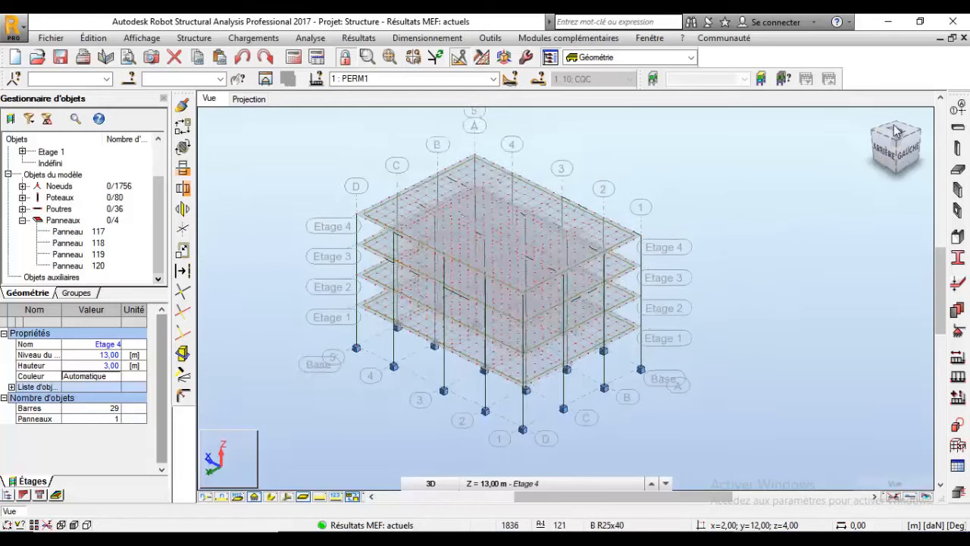
drag(895, 131, 893, 122)
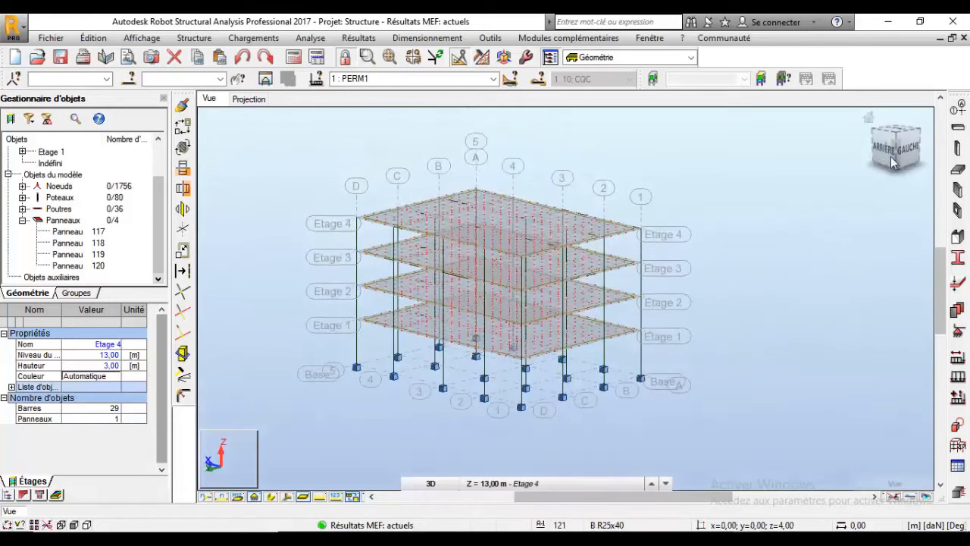
- Select column 10 of Etage 1 with its base node 18 and launch the real reinforcement design of RC elements
click(883, 142)
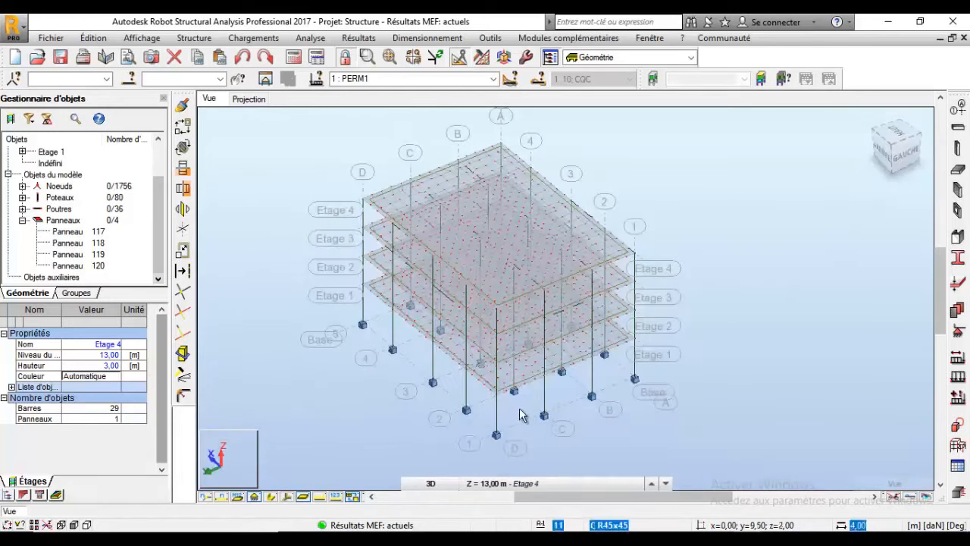
scroll(528, 414, up, 5)
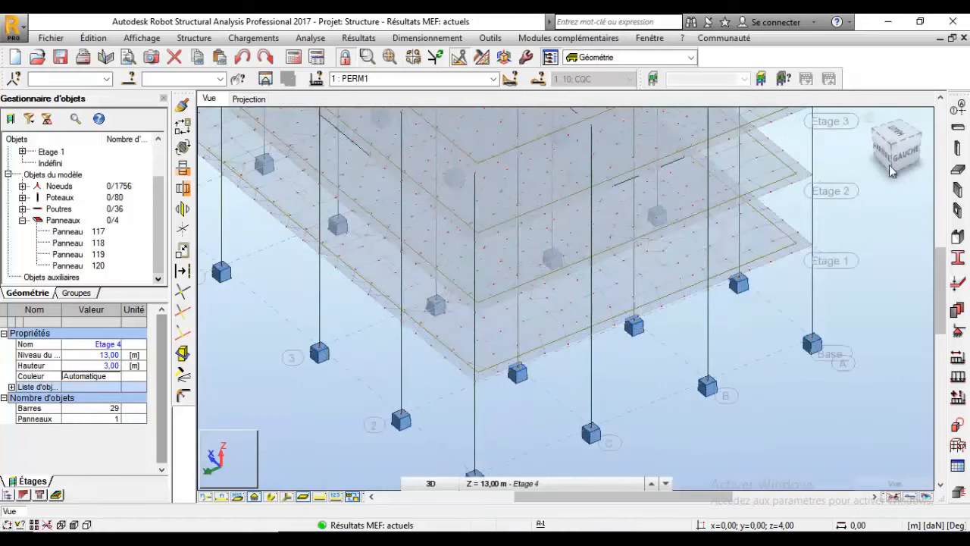
drag(894, 143, 887, 135)
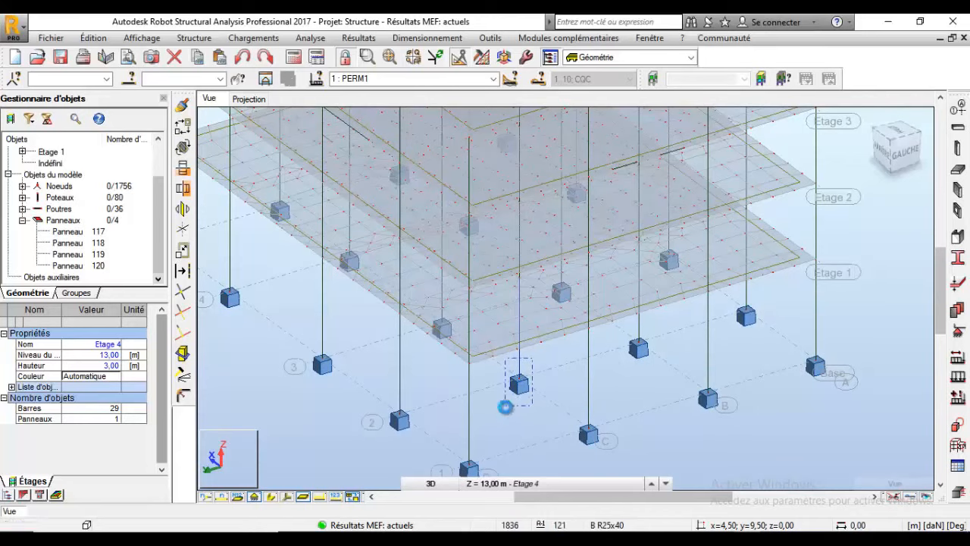
click(506, 406)
click(426, 39)
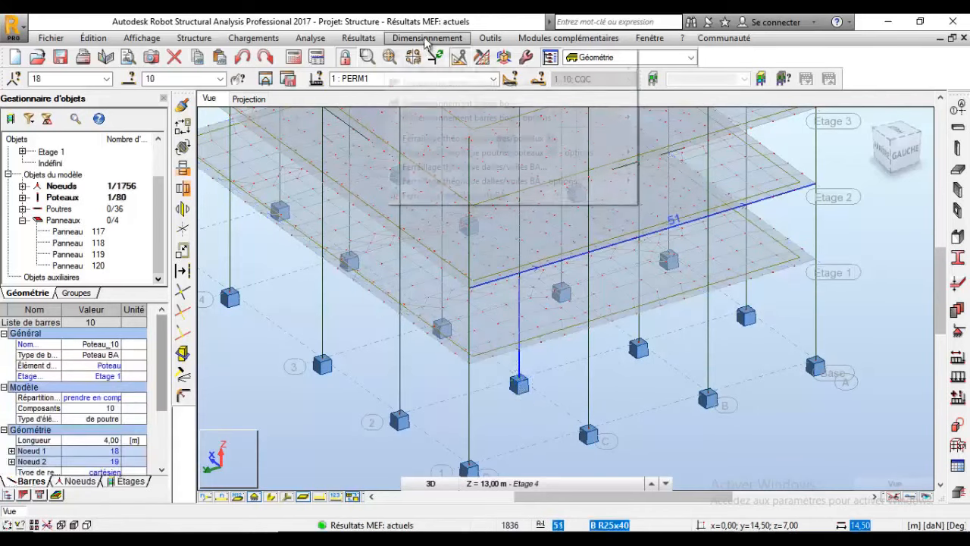
click(455, 196)
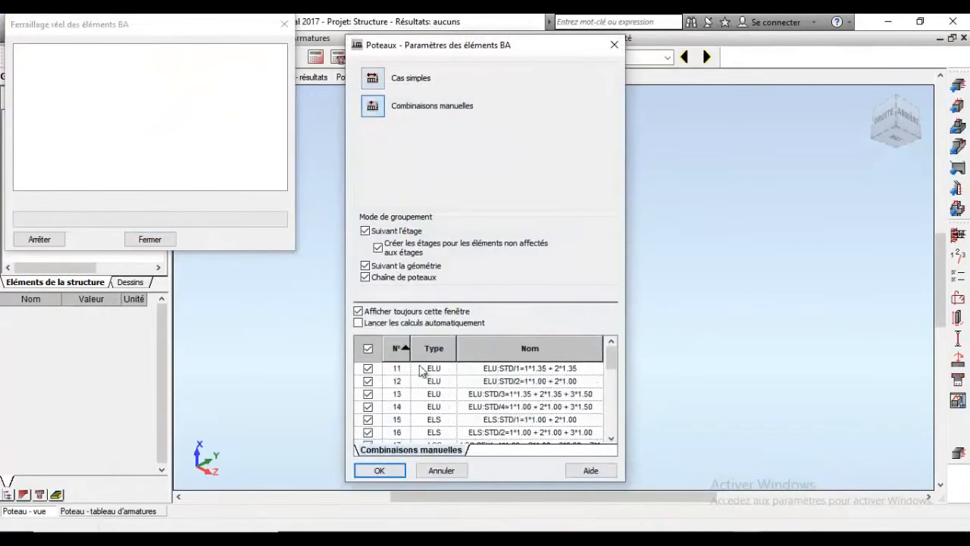
- Accept the RC element parameters for columns and footings using all manual combinations and the existing grouping by storey and geometry
drag(613, 355, 616, 444)
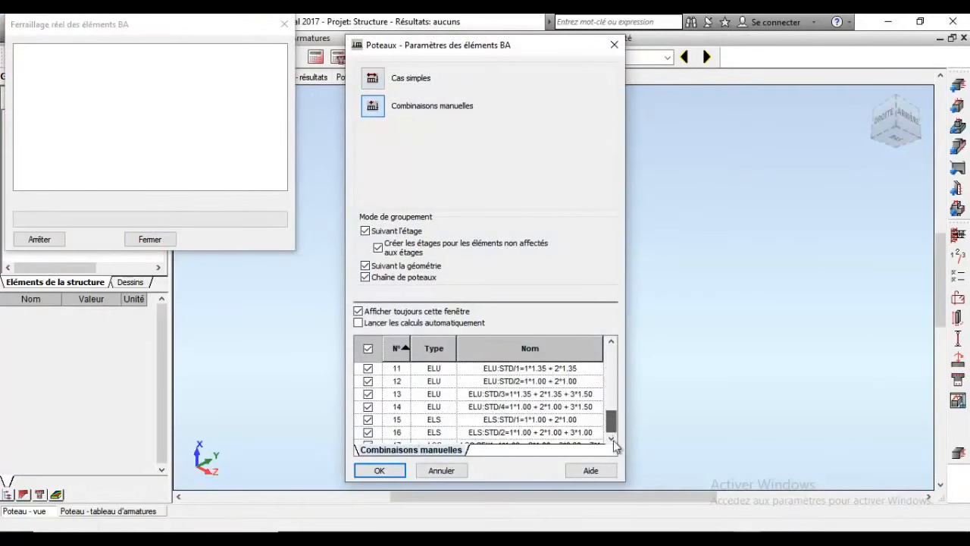
click(380, 471)
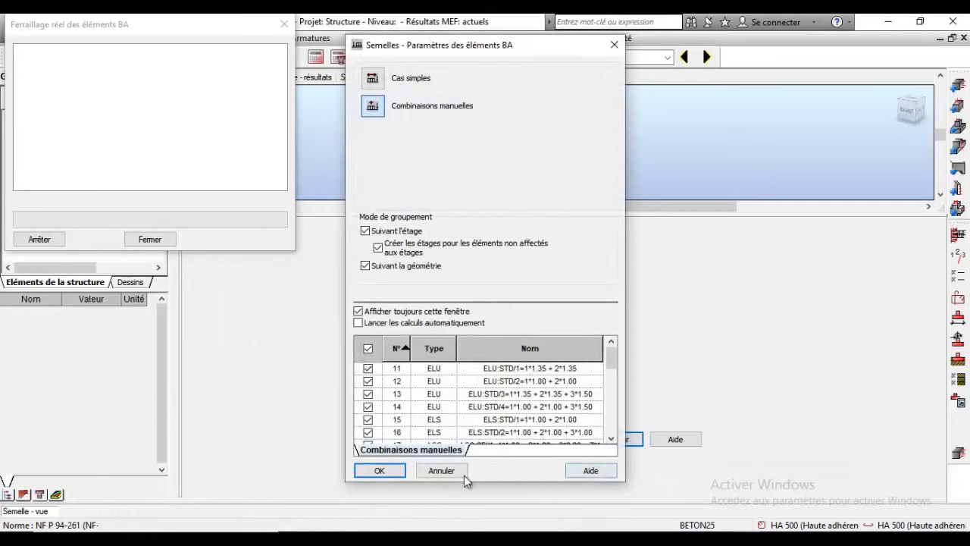
click(379, 469)
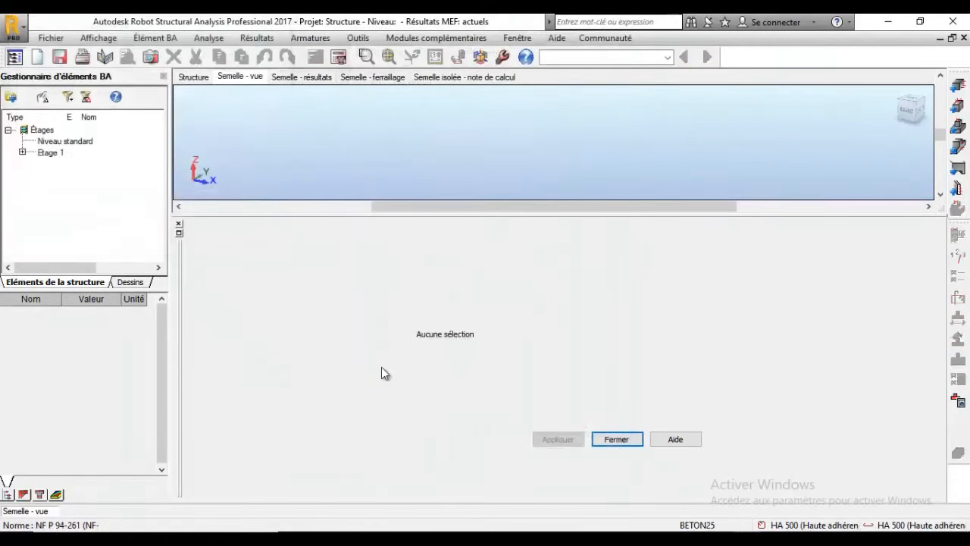
- Expand Etage 1 in the RC elements and load Poteau10 in the column view
click(22, 153)
click(90, 166)
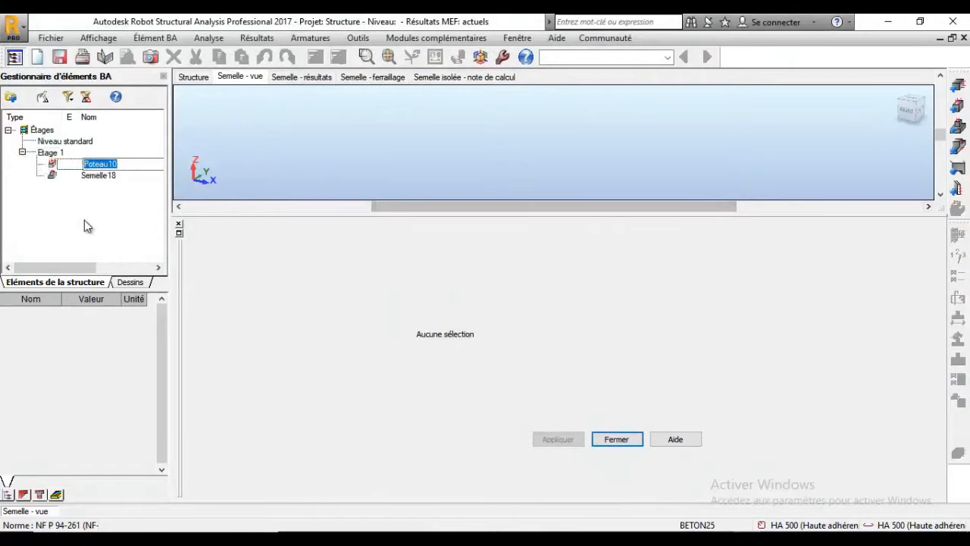
click(99, 165)
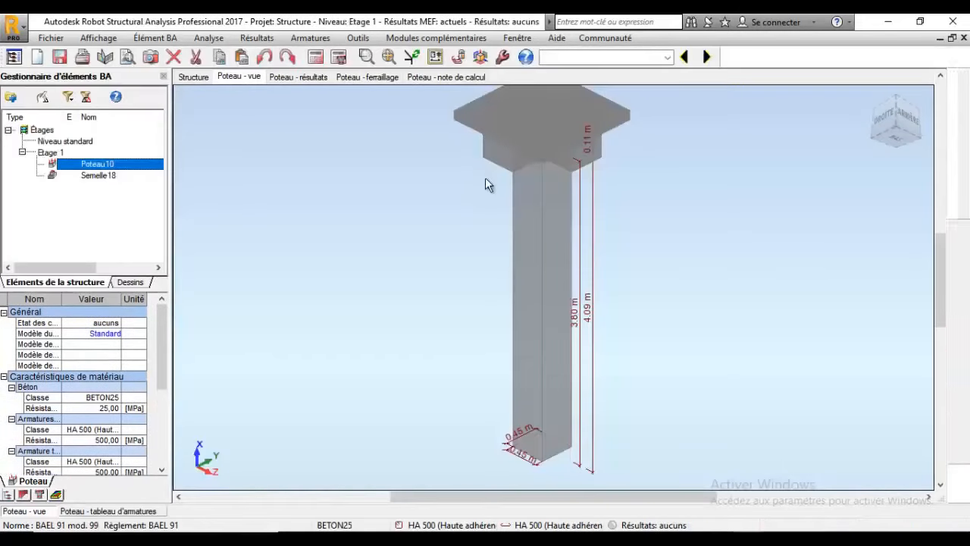
scroll(595, 258, down, 1)
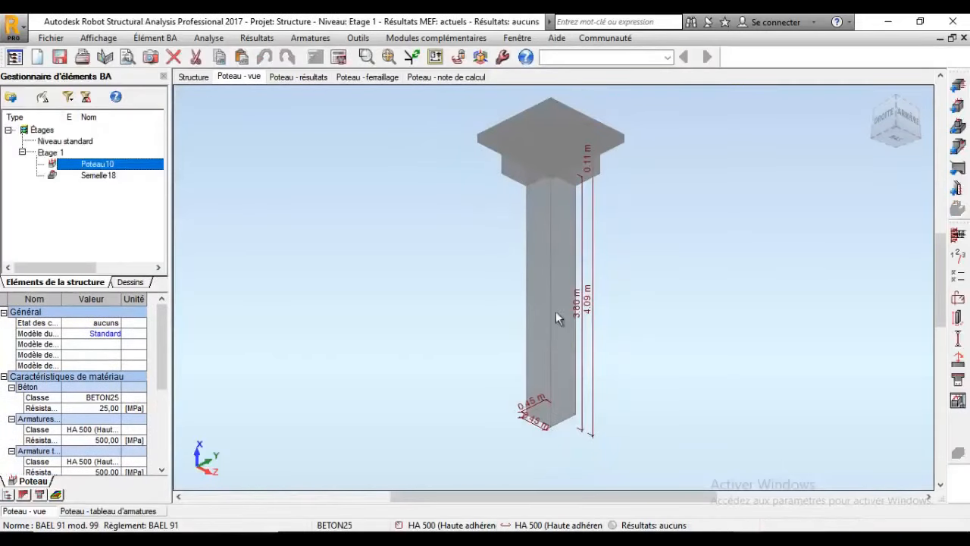
- Open the buckling model of Poteau10 and set the direction Y coefficient ky to 0,7
click(959, 278)
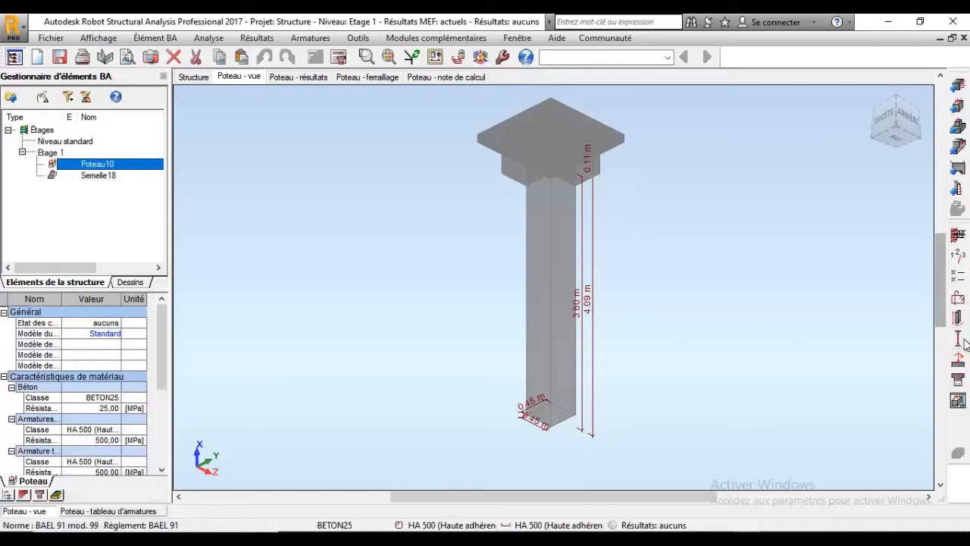
drag(302, 106, 477, 185)
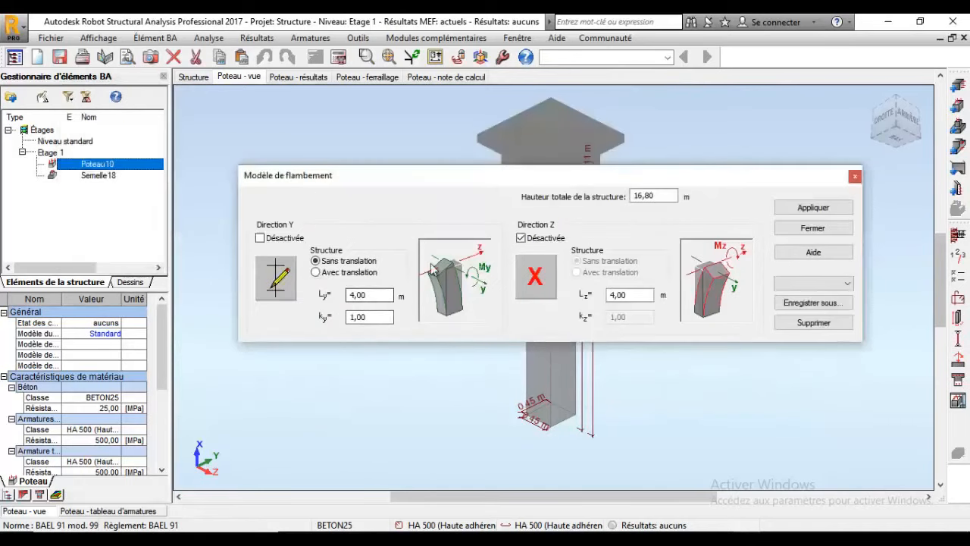
drag(428, 170, 406, 179)
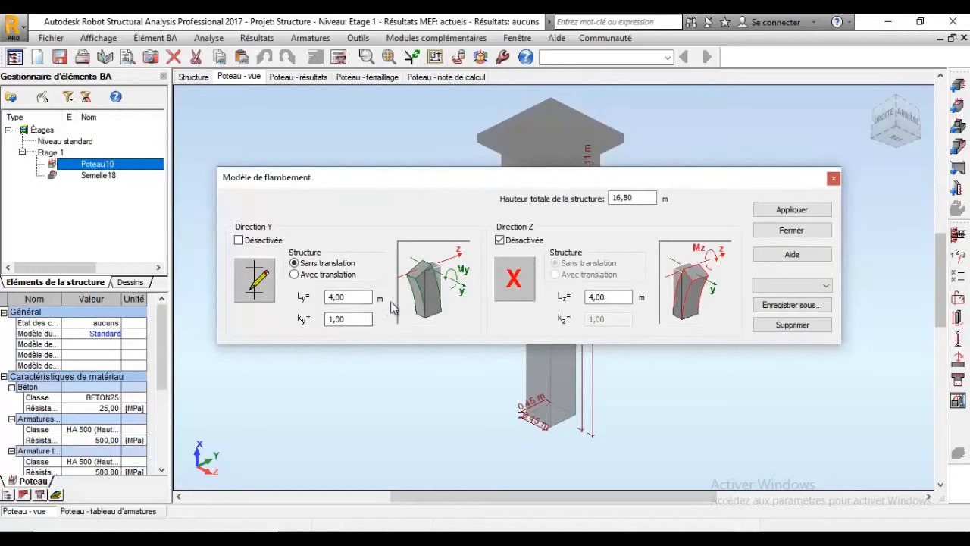
double_click(355, 320)
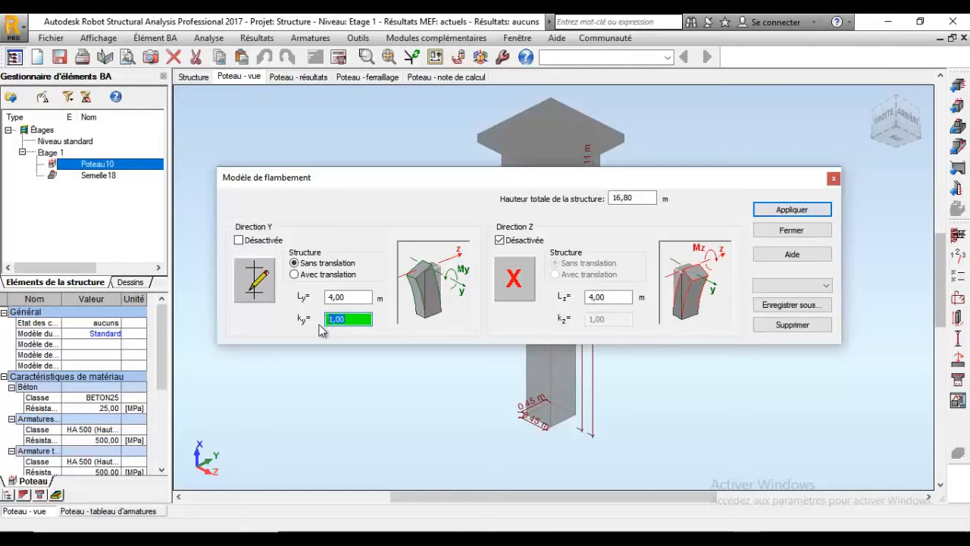
text(0.)
text(7)
- Activate buckling in direction Z with kz set to 0,7, apply the buckling model and close it
click(500, 240)
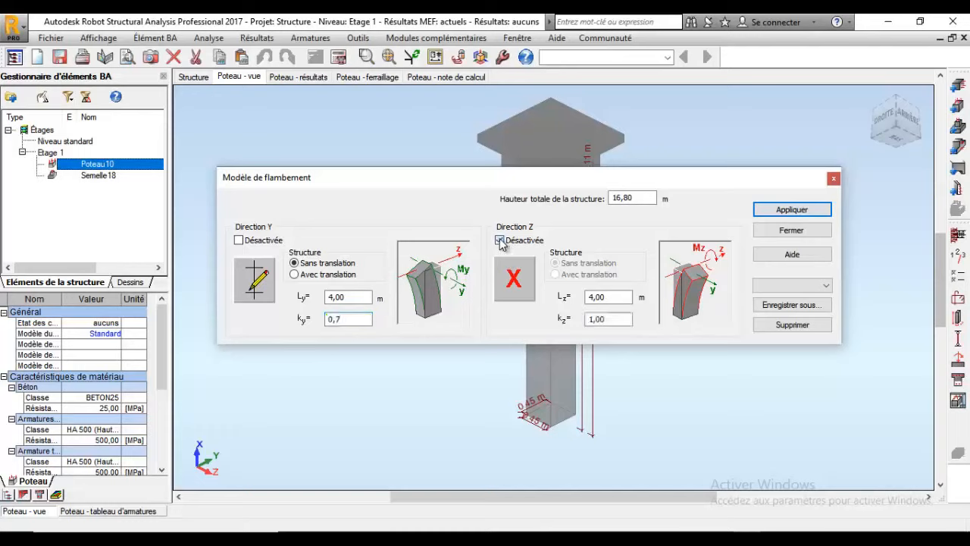
drag(615, 319, 582, 320)
text(0)
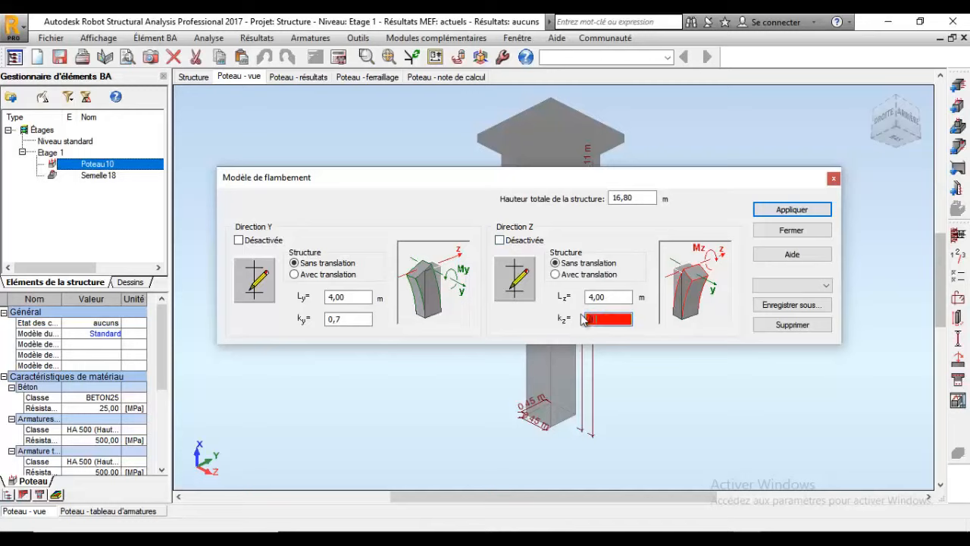
text(,7)
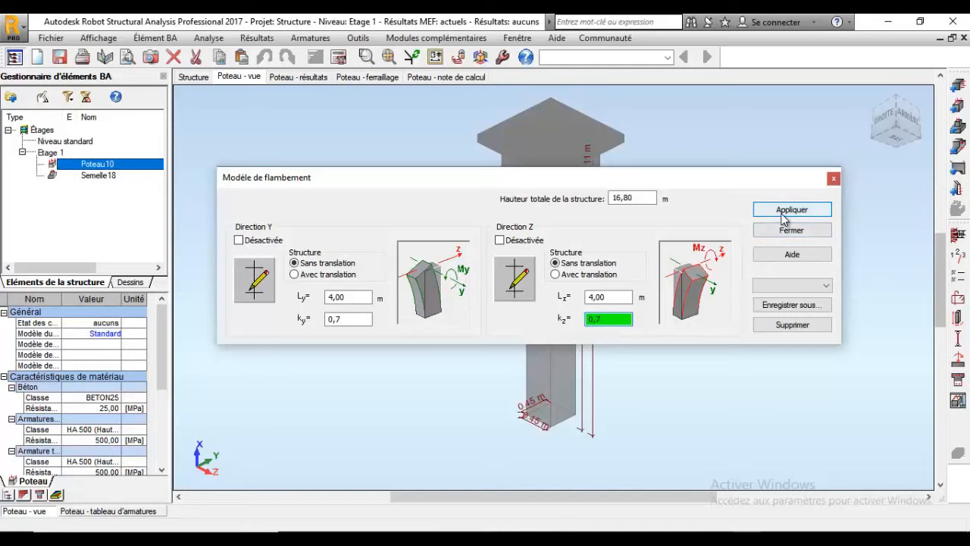
double_click(330, 319)
double_click(603, 319)
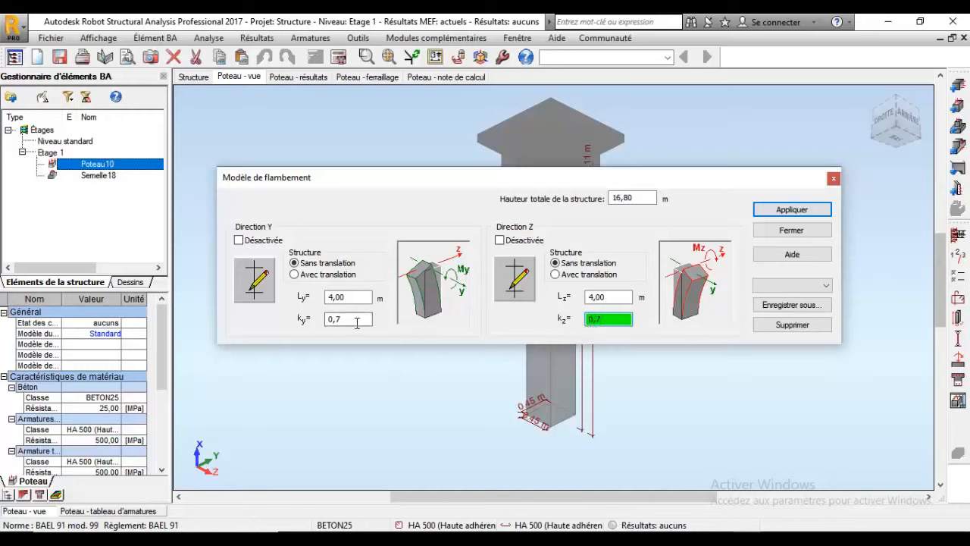
click(331, 324)
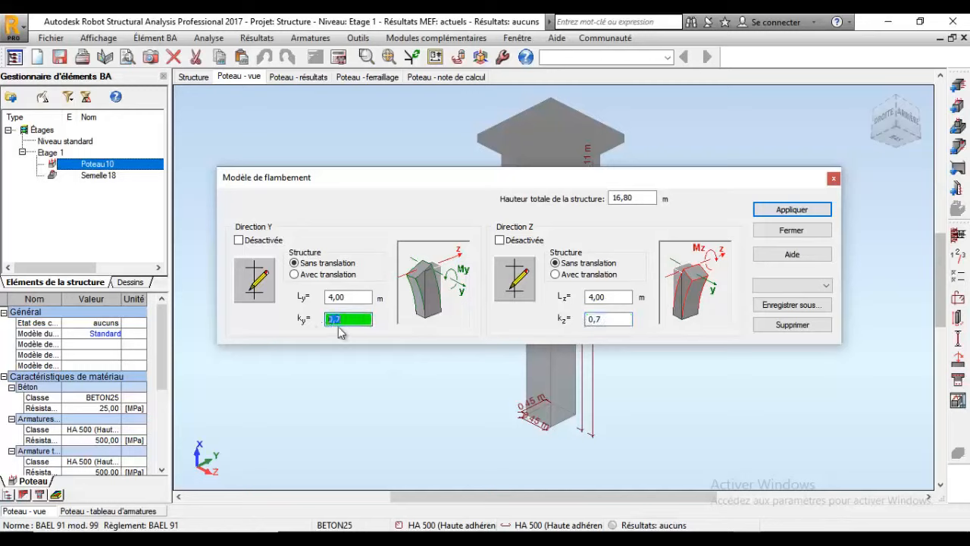
click(591, 320)
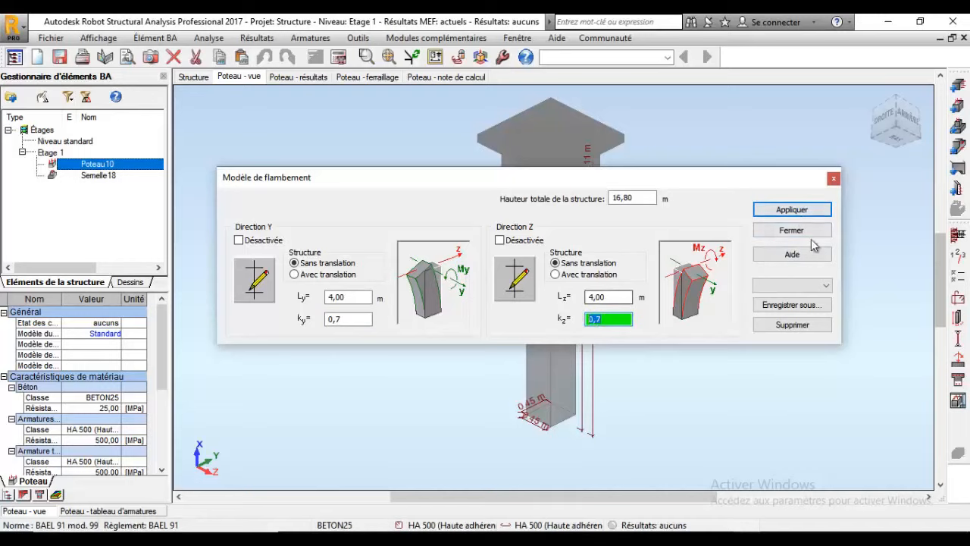
click(799, 212)
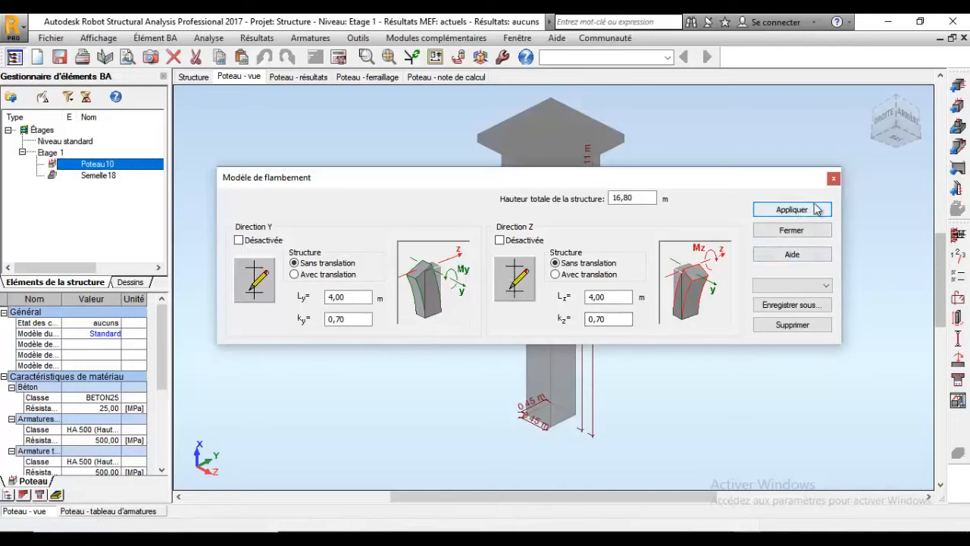
click(832, 178)
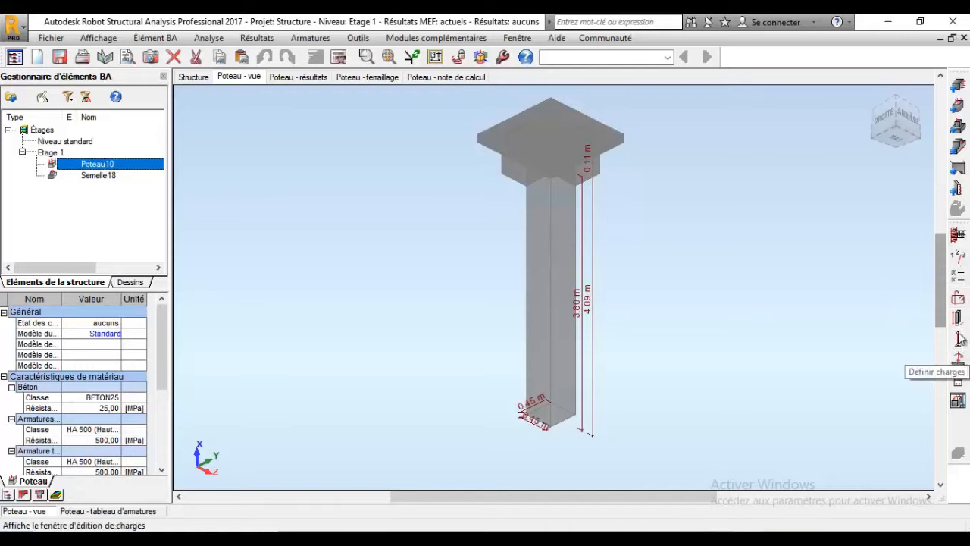
- Set the storey's cracking option to peu préjudiciable and confirm the storey parameters
click(958, 256)
click(461, 272)
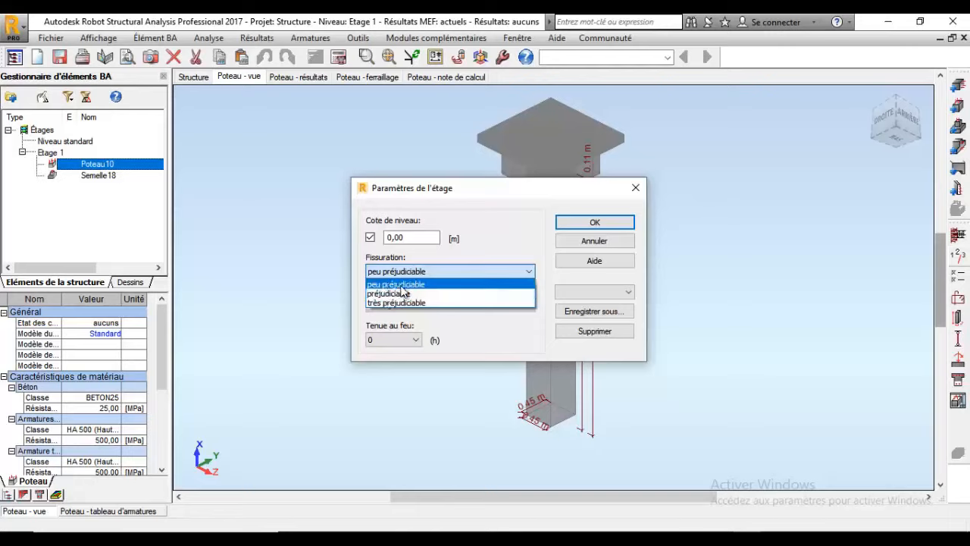
click(400, 286)
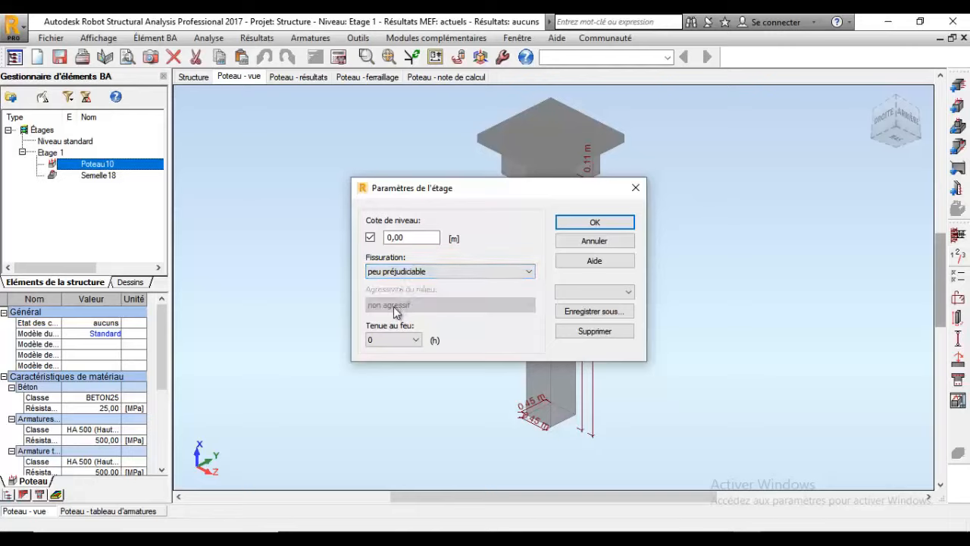
click(600, 223)
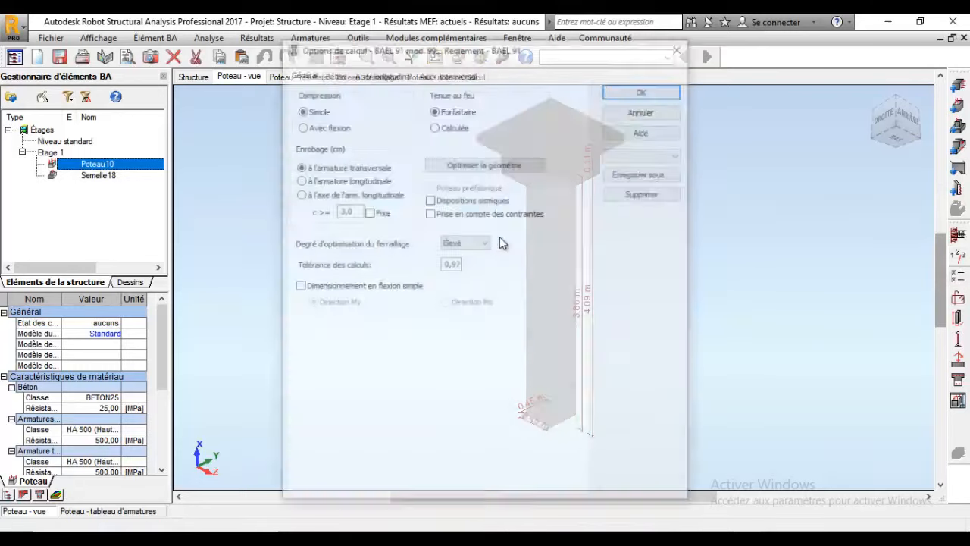
- In the column's calculation options, choose compression avec flexion and enable Dispositions sismiques and Dimensionnement en flexion simple
click(300, 125)
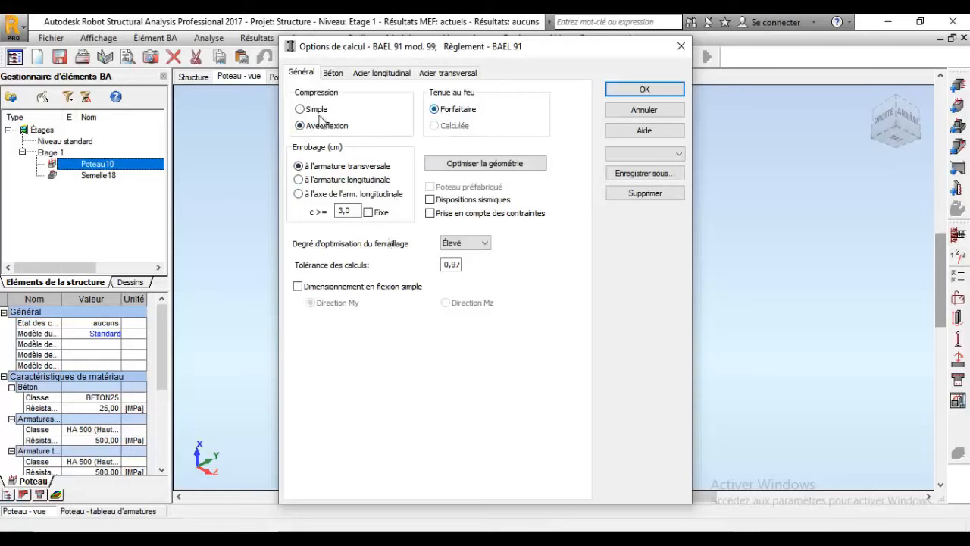
click(442, 200)
click(298, 287)
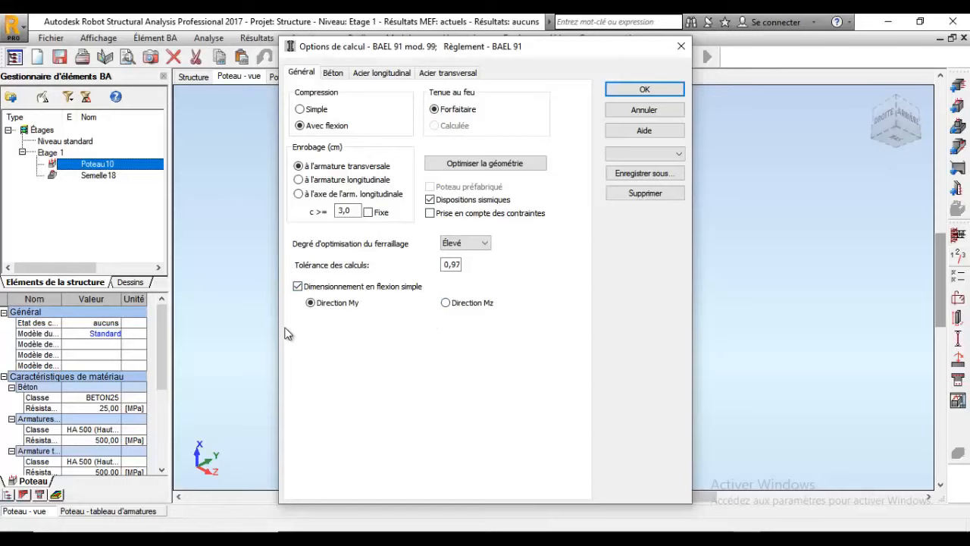
- Review the concrete and longitudinal steel options, including the available concrete grades, without changing the material
click(332, 72)
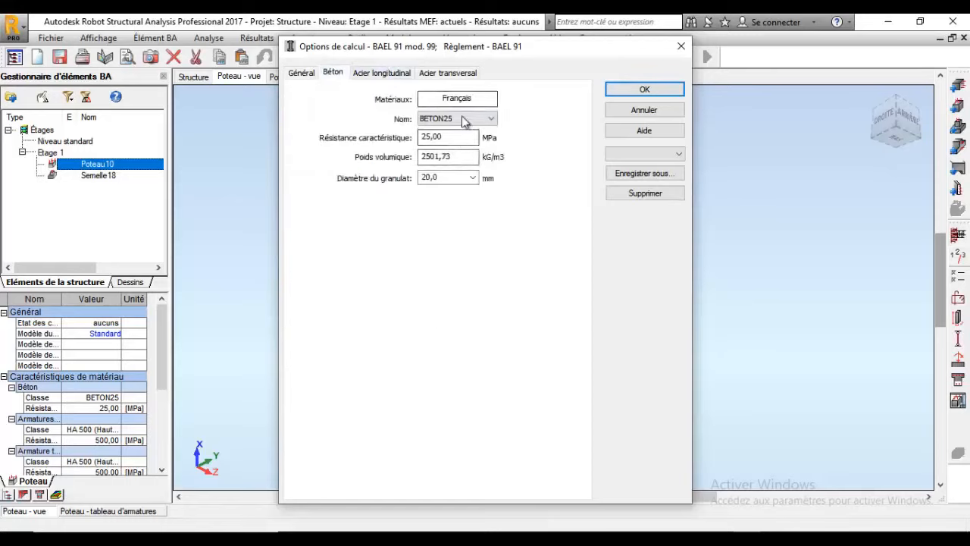
click(383, 73)
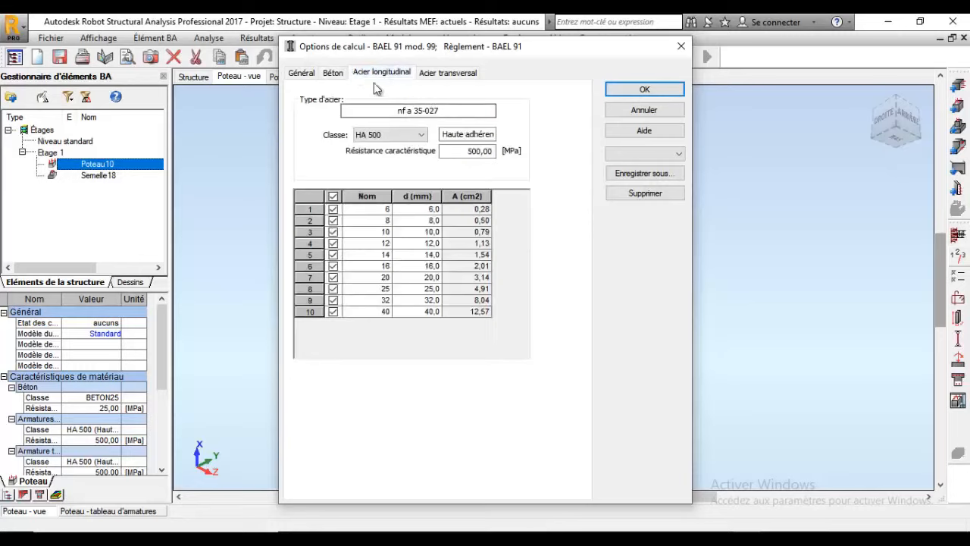
click(332, 72)
click(476, 119)
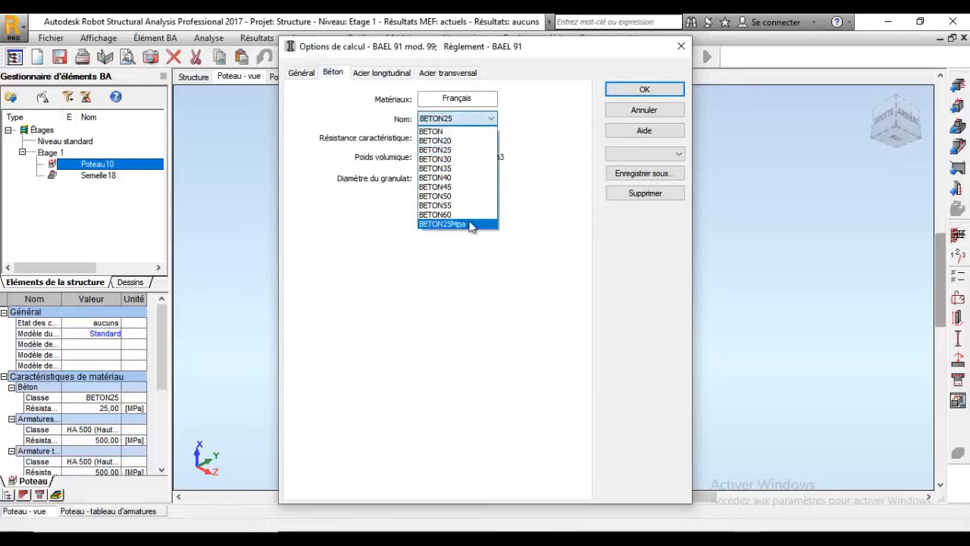
click(391, 77)
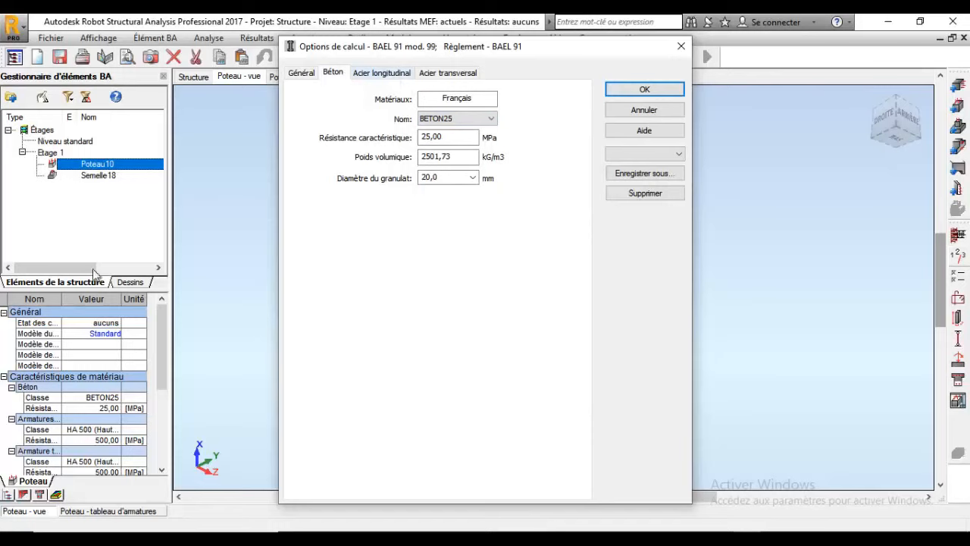
- Exclude the 6, 8 and 10 mm diameters from the longitudinal steel and open the transverse steel options
click(383, 73)
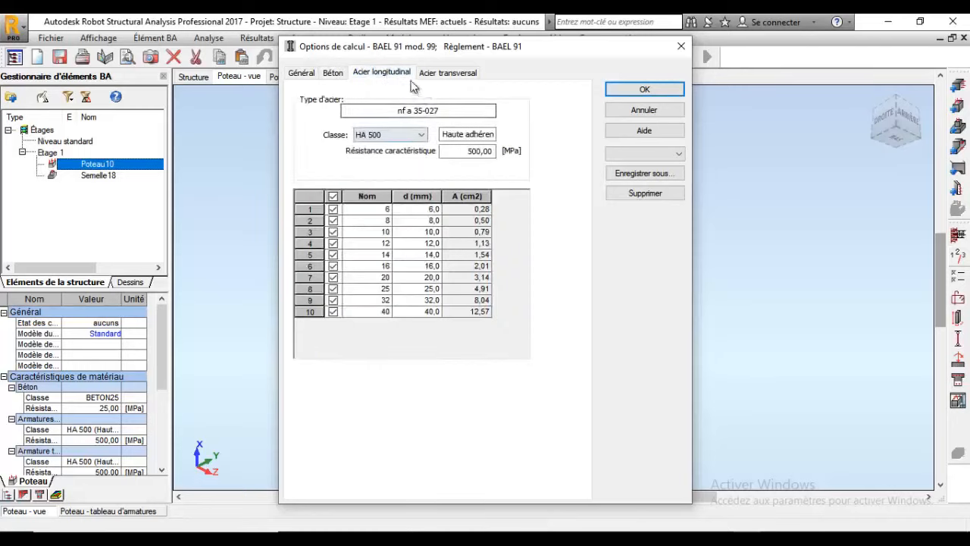
click(333, 209)
click(332, 220)
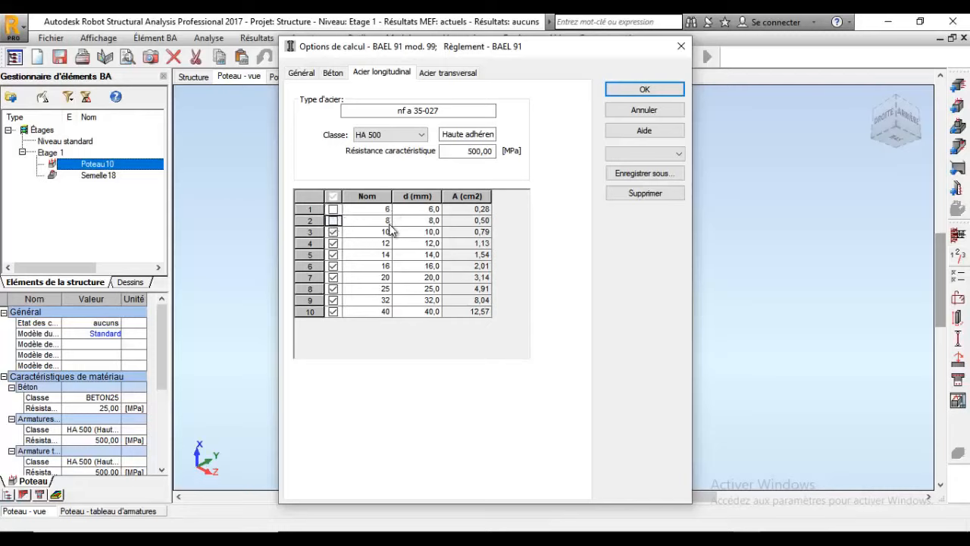
click(332, 232)
click(448, 73)
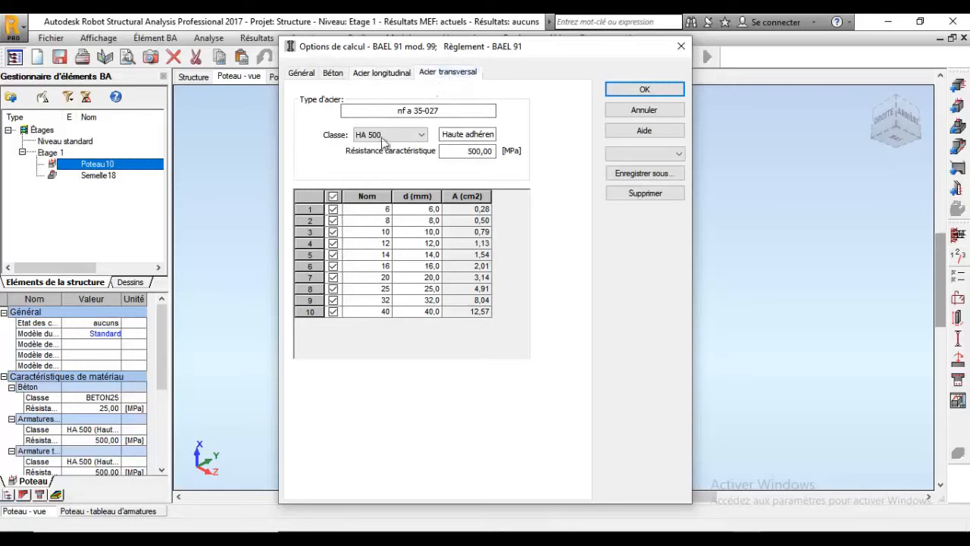
- Limit the transverse steel to the 6, 8 and 10 mm diameters and confirm the column's calculation options
click(334, 197)
click(333, 209)
click(334, 221)
click(334, 232)
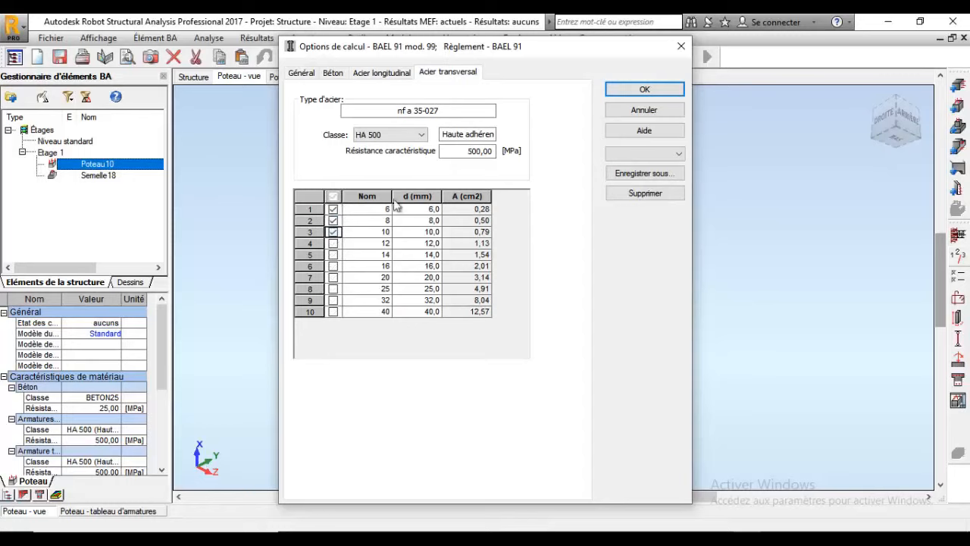
click(644, 89)
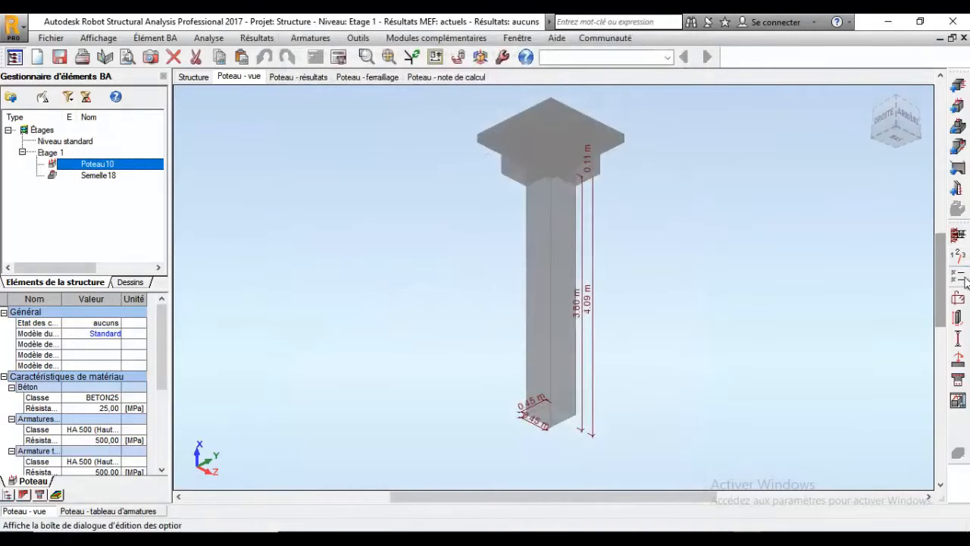
- In the column's reinforcement layout, set the maximum number of bars per bundle for the corner bars to 1
click(958, 298)
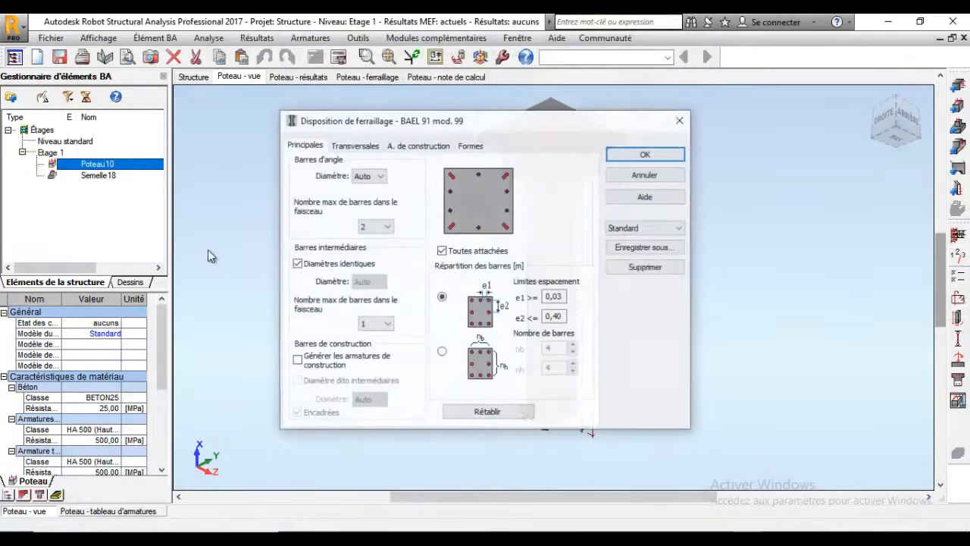
click(379, 227)
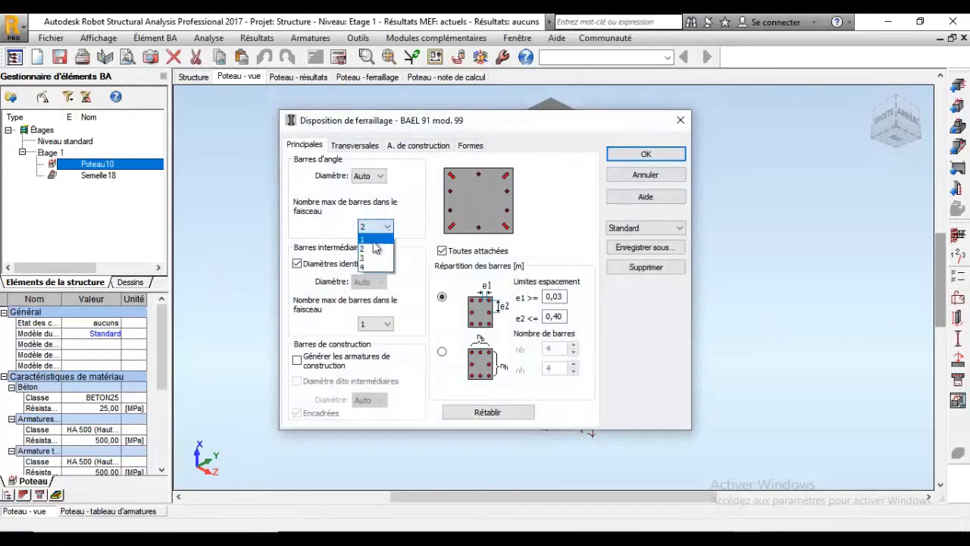
click(374, 240)
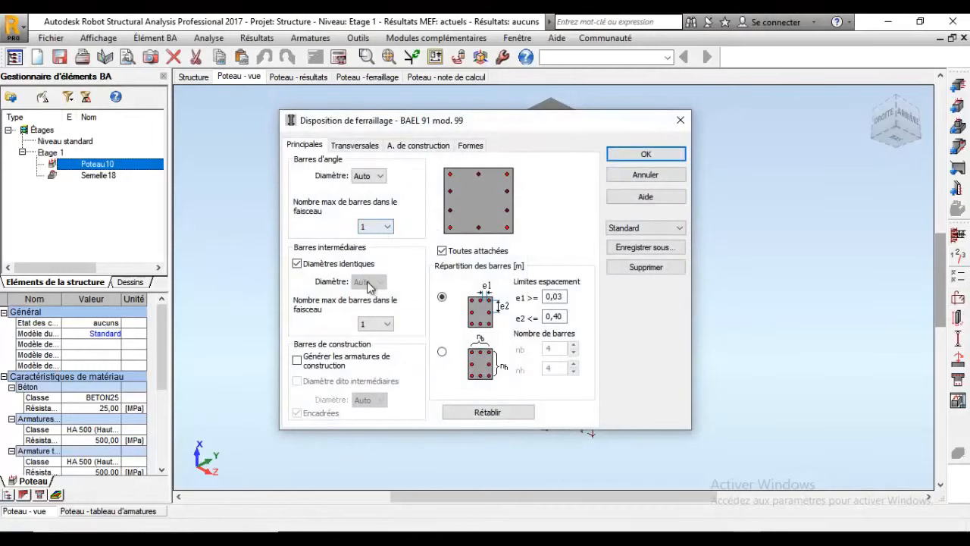
- Review the transverse, construction and bar shape settings without changing them and confirm the reinforcement layout
click(351, 146)
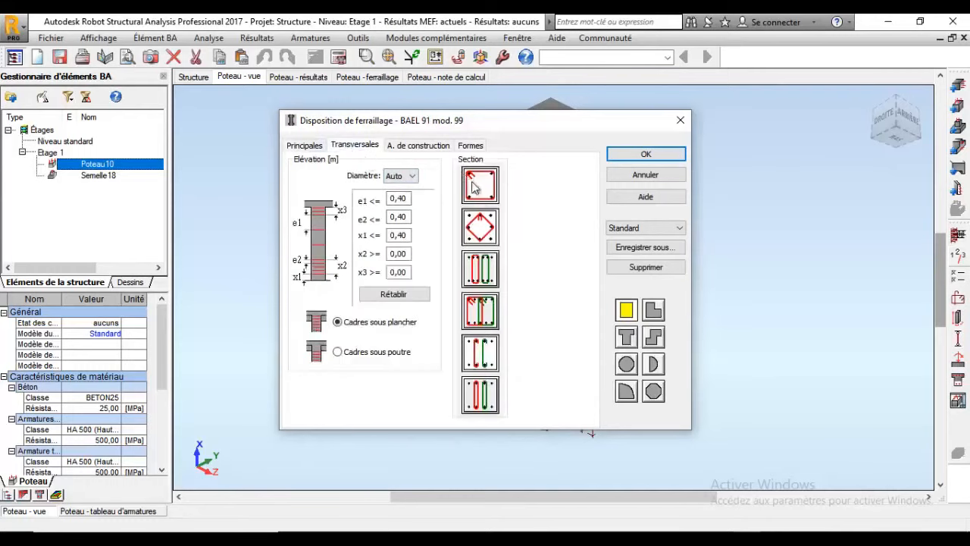
click(413, 146)
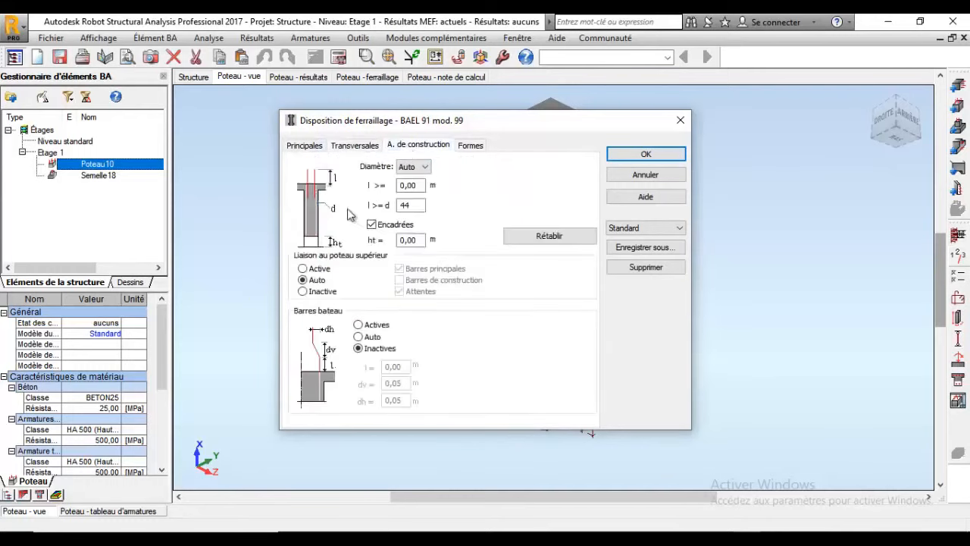
double_click(409, 185)
double_click(404, 205)
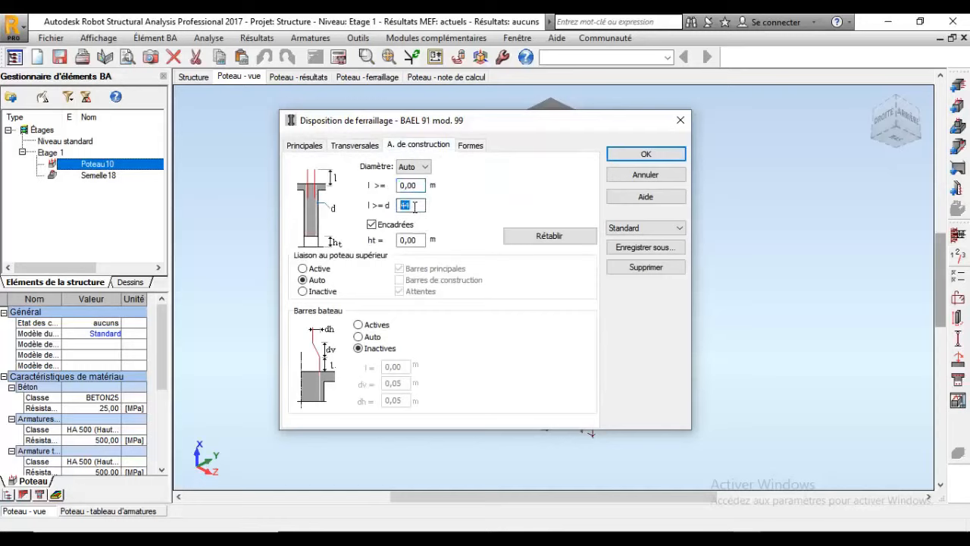
click(467, 145)
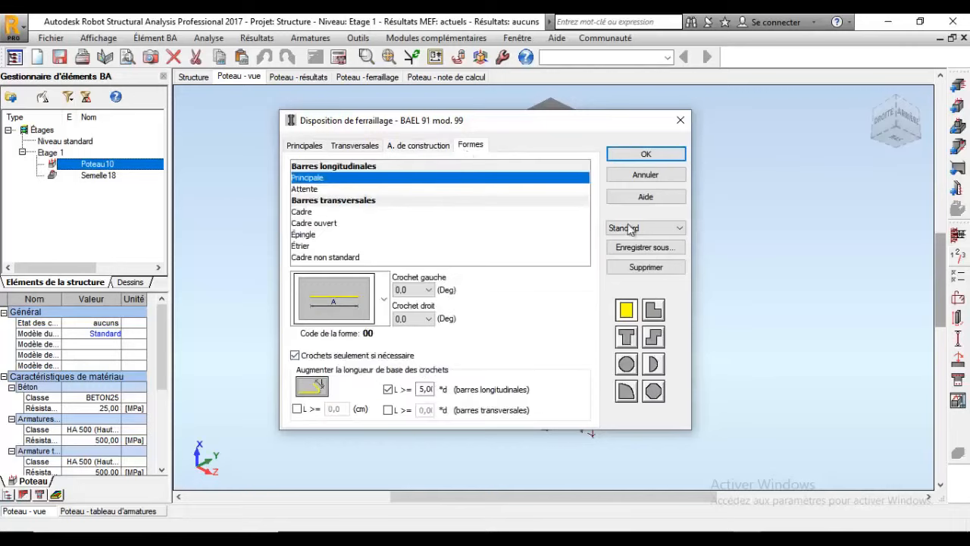
click(645, 156)
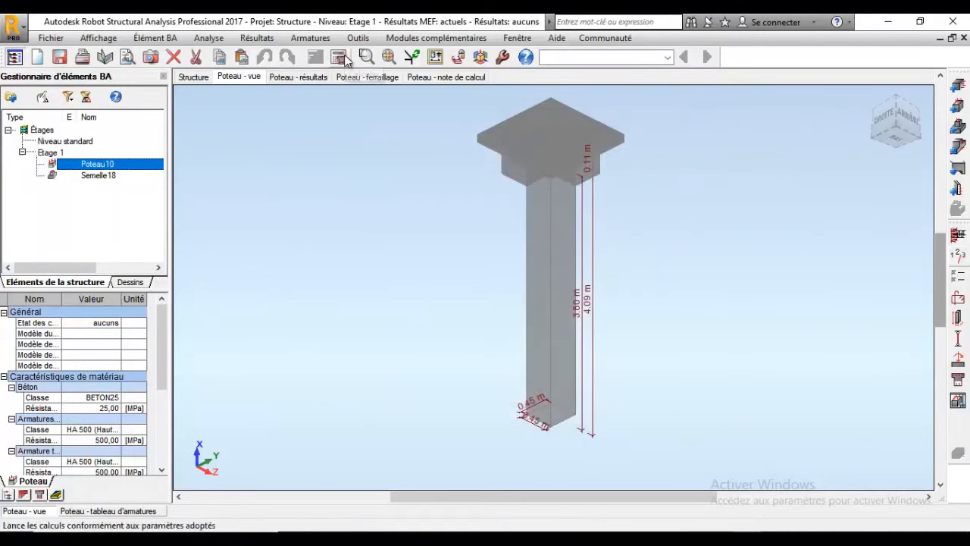
- Check the column's load table, run the reinforcement calculation for Poteau10 and close the calculation message list
click(959, 362)
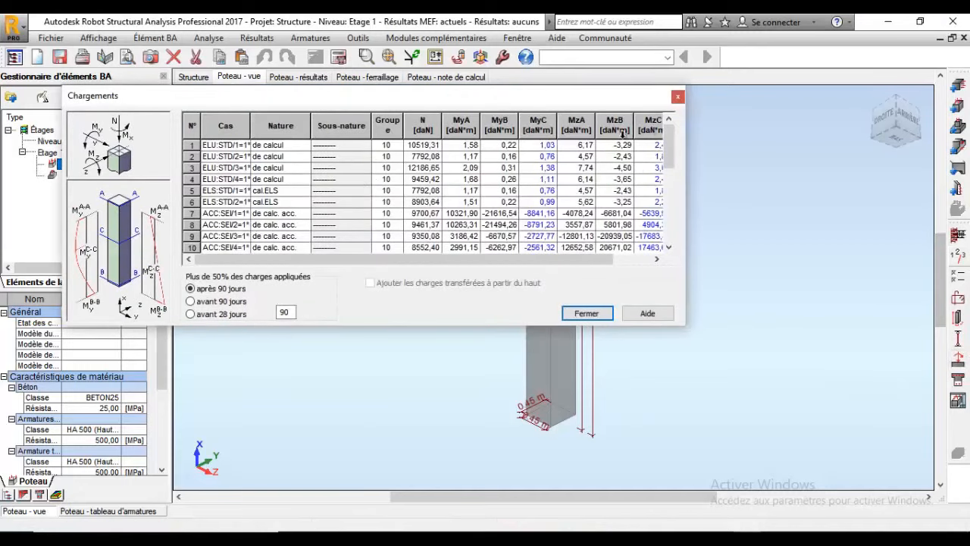
click(677, 97)
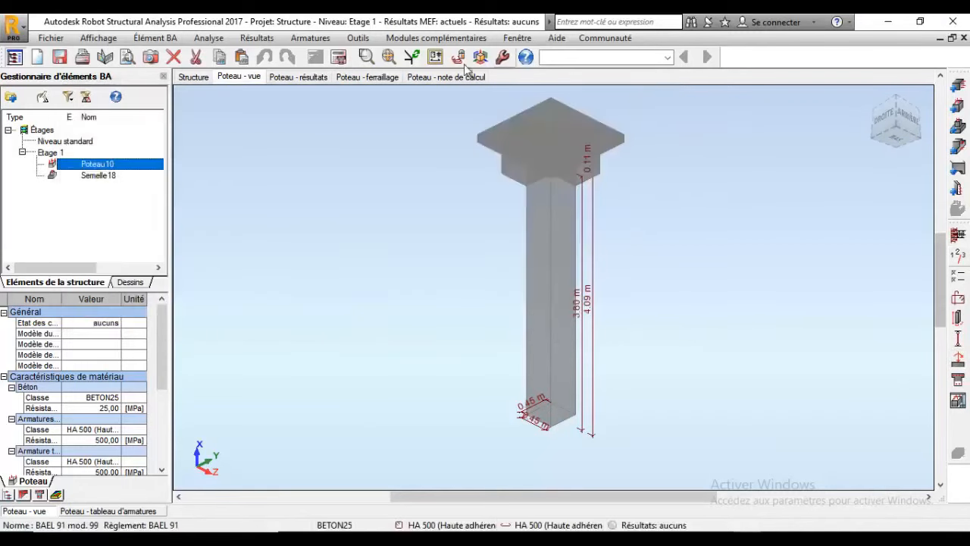
click(338, 59)
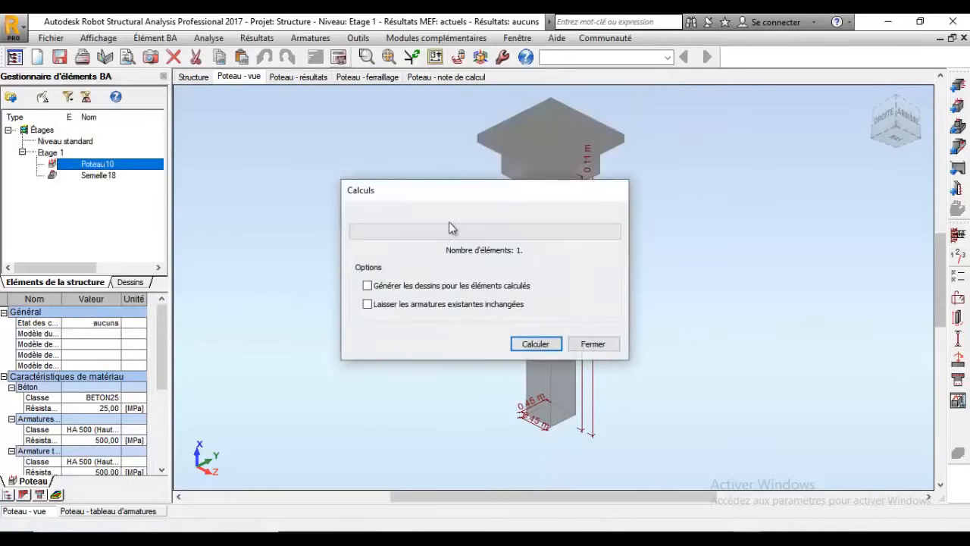
click(542, 344)
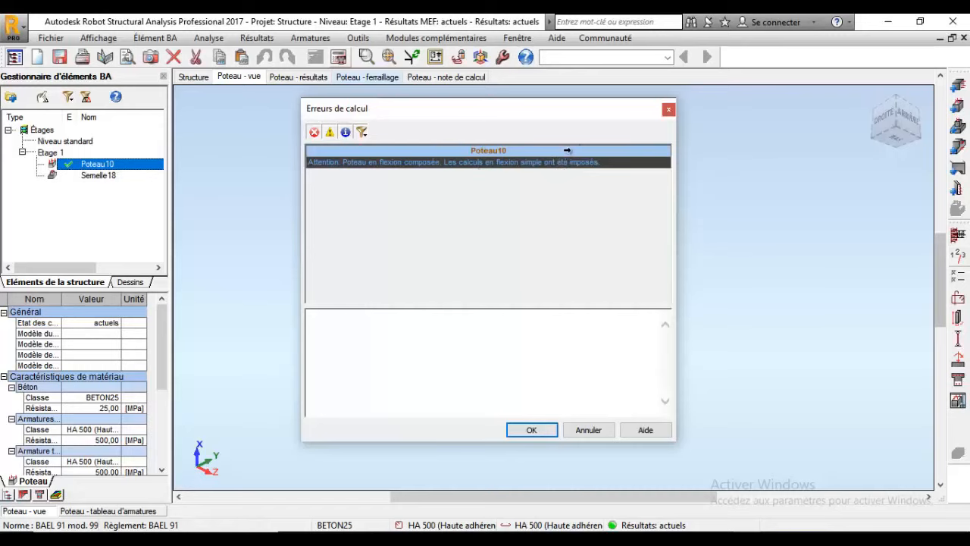
click(668, 109)
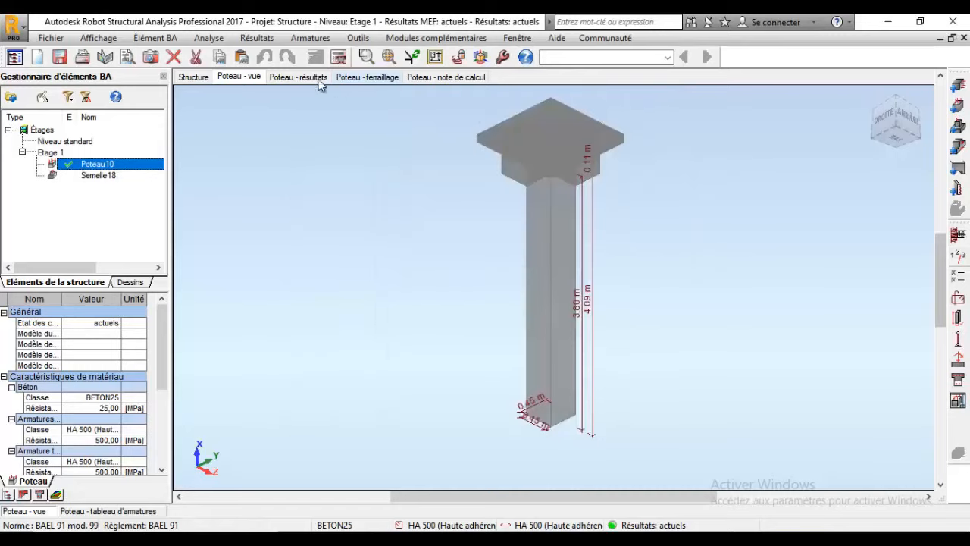
- Examine the column's interaction diagrams and safety coefficients for several ACC load combinations
click(298, 76)
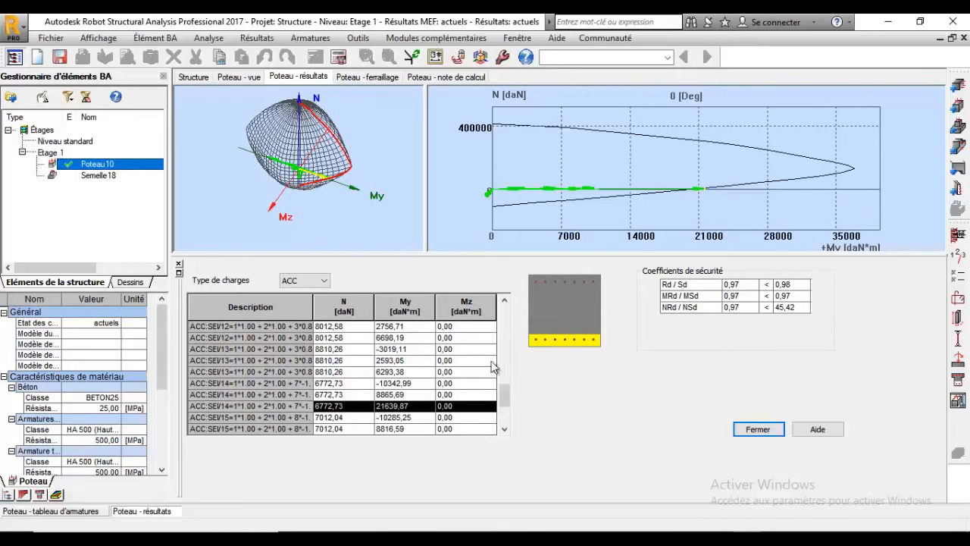
click(401, 396)
click(397, 385)
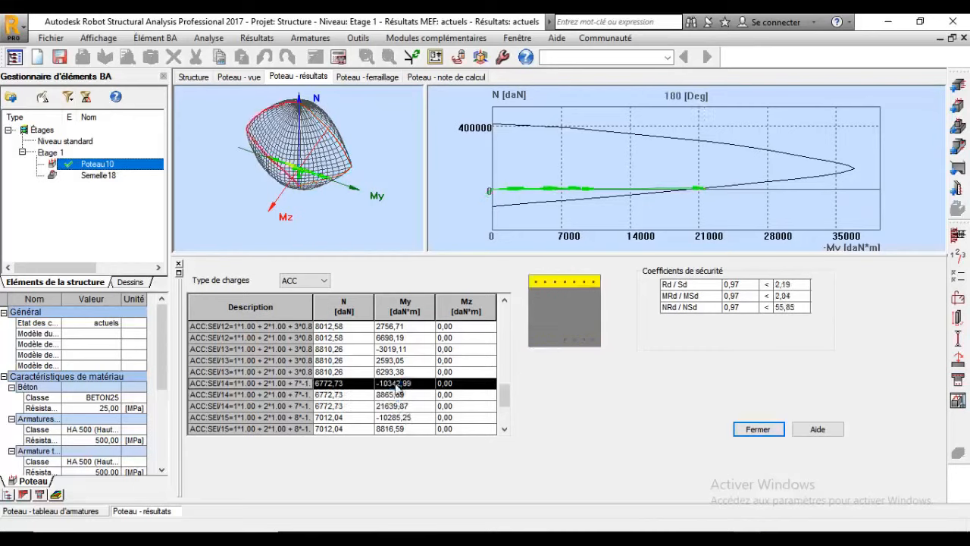
click(396, 371)
click(396, 360)
click(395, 348)
click(394, 337)
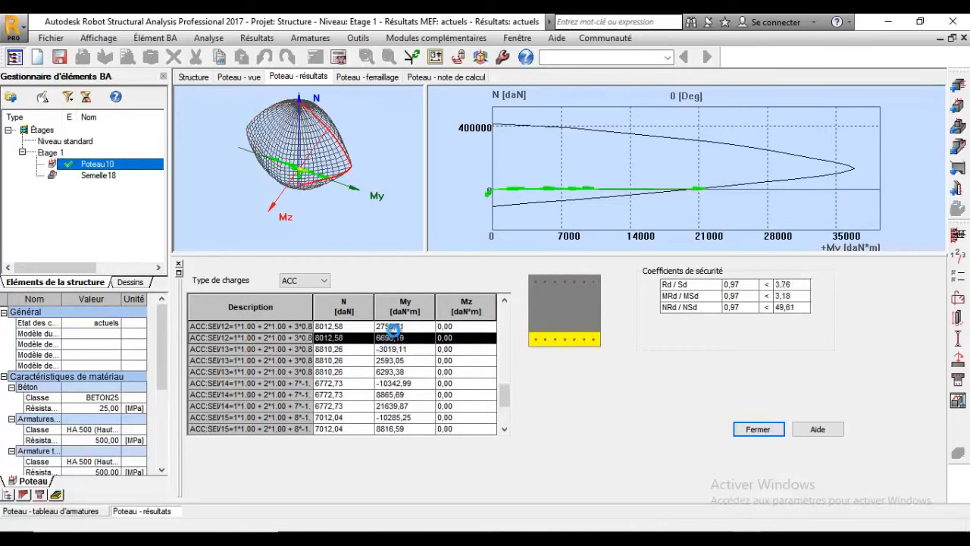
click(392, 328)
click(399, 384)
click(399, 416)
click(397, 427)
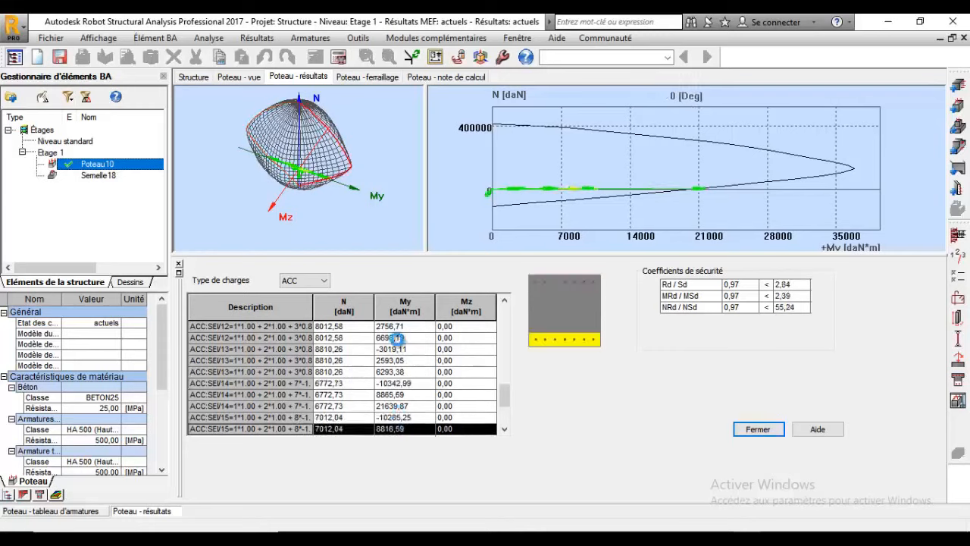
click(396, 338)
click(393, 327)
click(381, 395)
click(390, 427)
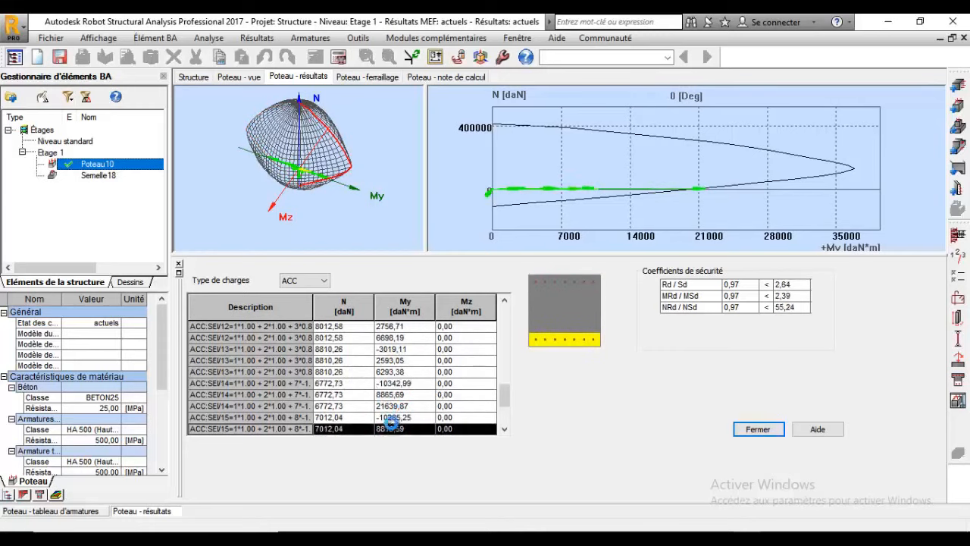
click(390, 417)
- Examine the interaction diagrams and safety coefficients for the ELU load combinations and return to the ACC loads
click(307, 280)
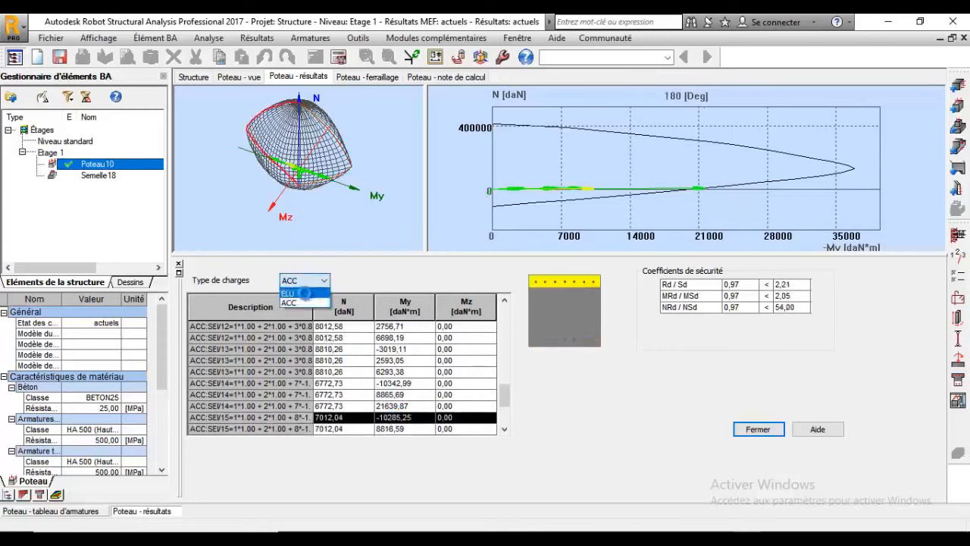
click(305, 293)
click(400, 326)
click(400, 338)
click(400, 361)
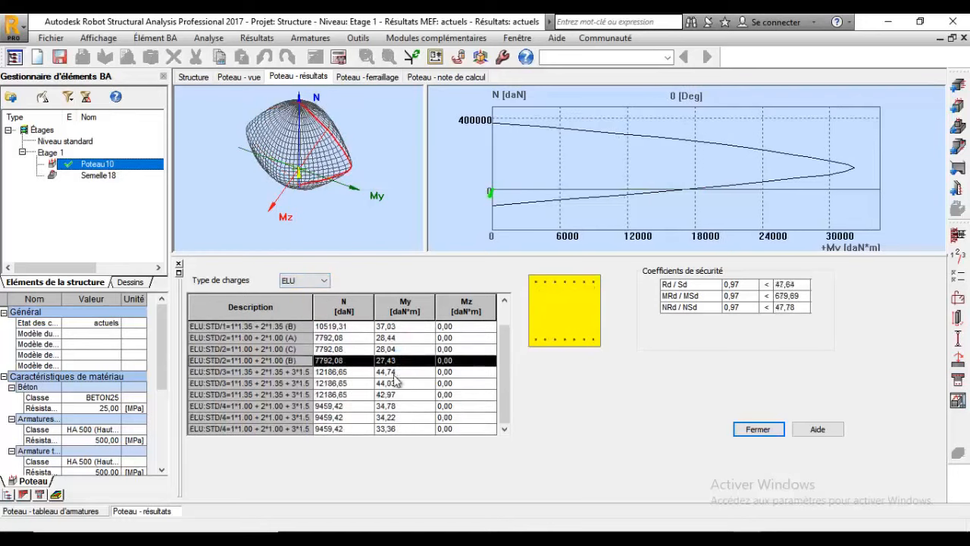
click(395, 394)
click(393, 406)
click(392, 417)
click(392, 428)
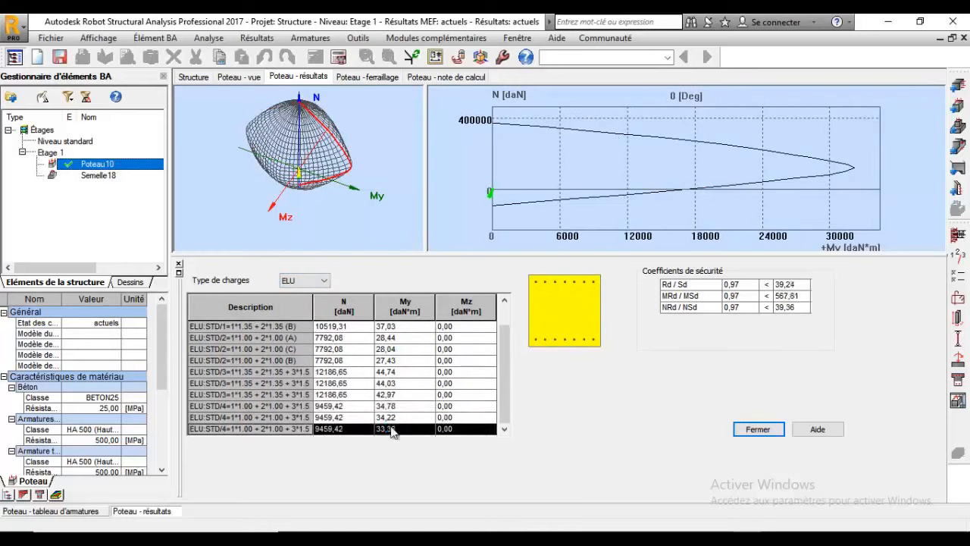
click(392, 406)
click(391, 383)
click(393, 360)
click(394, 349)
click(393, 327)
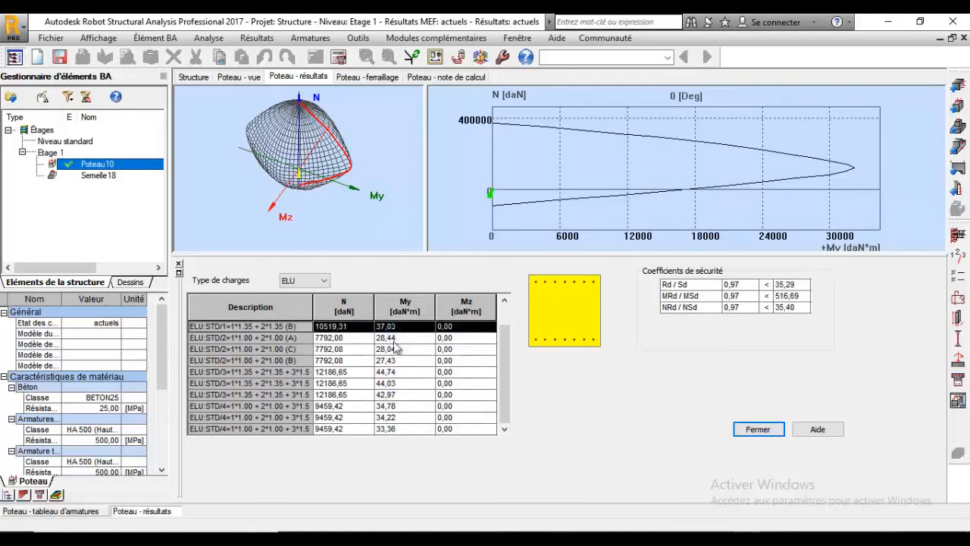
click(393, 340)
click(393, 373)
click(393, 394)
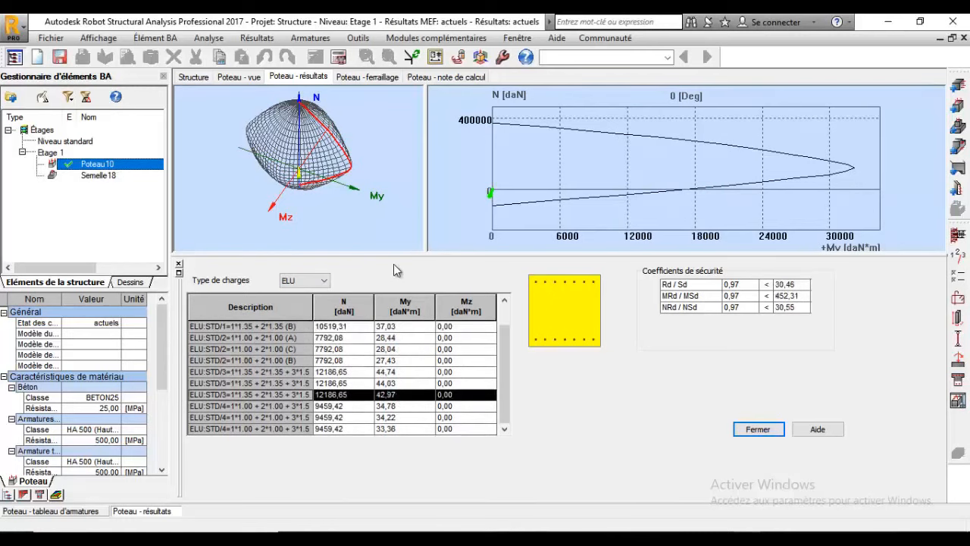
click(324, 280)
click(306, 310)
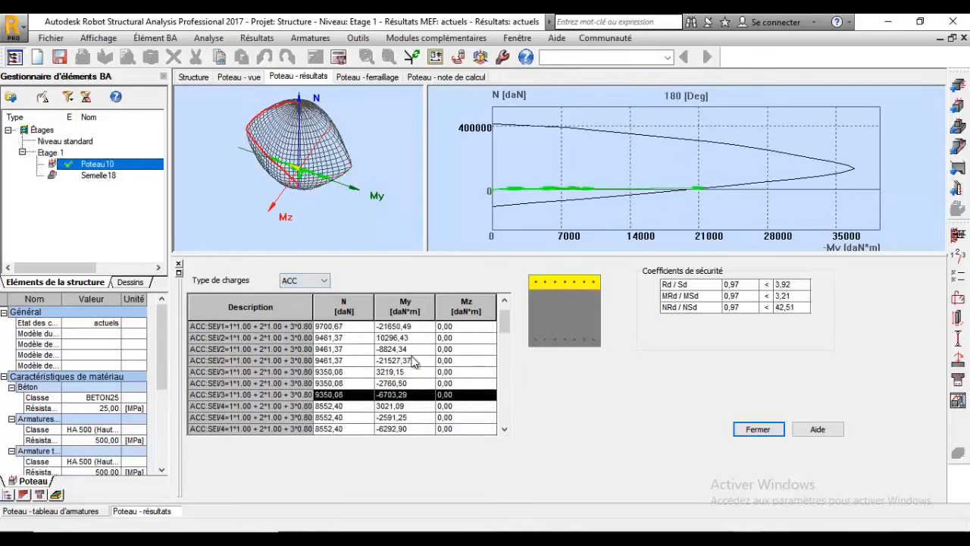
- Examine the column's reinforcement in the cross-section and elevation views
click(366, 76)
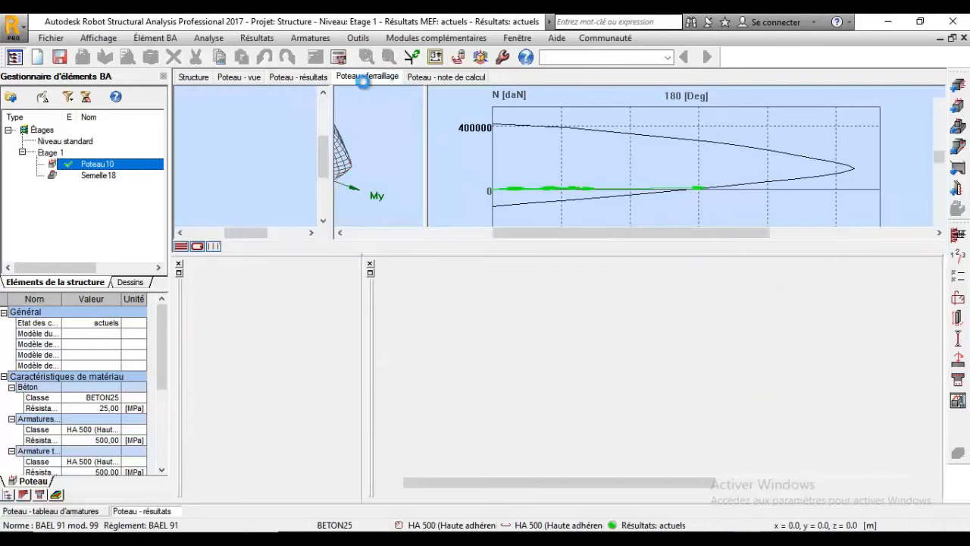
scroll(681, 143, up, 3)
scroll(659, 120, down, 4)
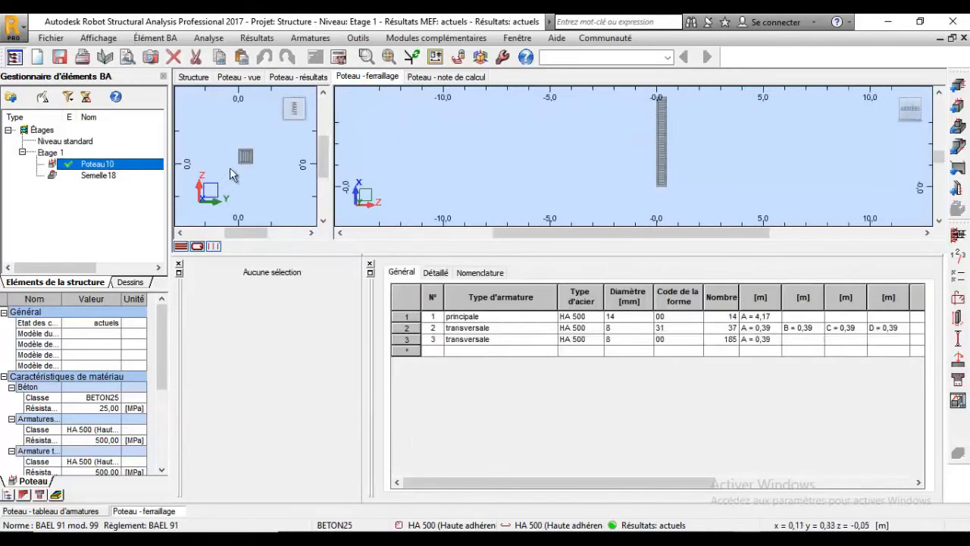
scroll(231, 172, up, 3)
scroll(254, 163, down, 3)
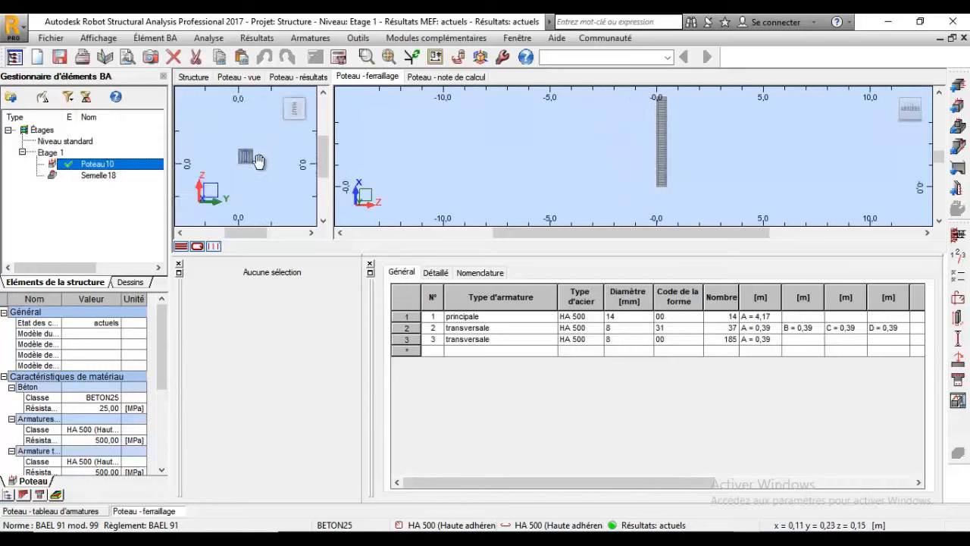
middle_drag(259, 160, 294, 145)
scroll(281, 158, up, 2)
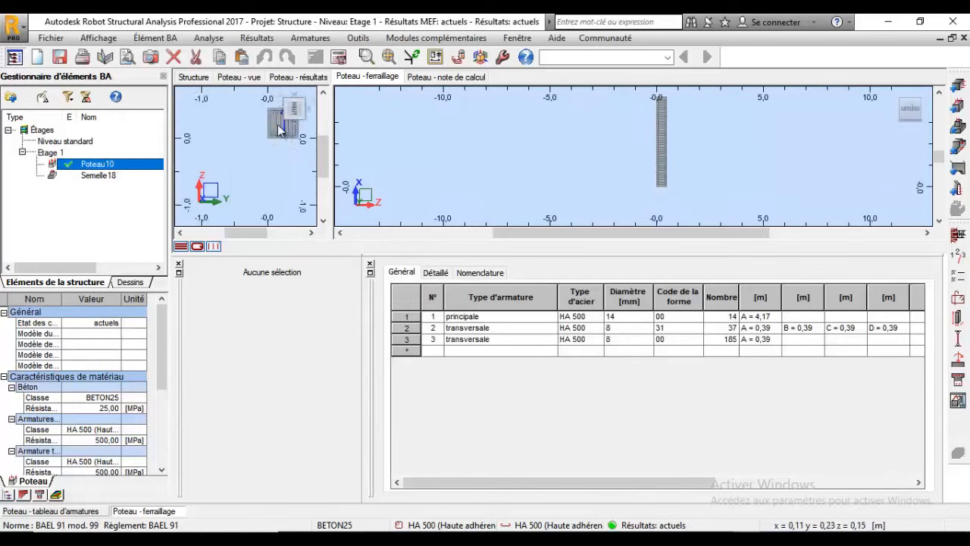
scroll(279, 131, up, 3)
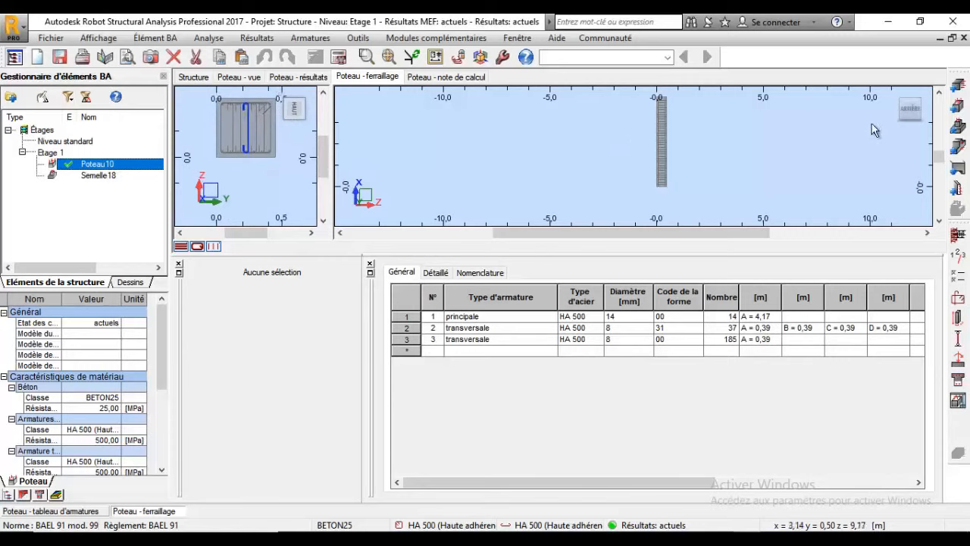
scroll(660, 130, up, 3)
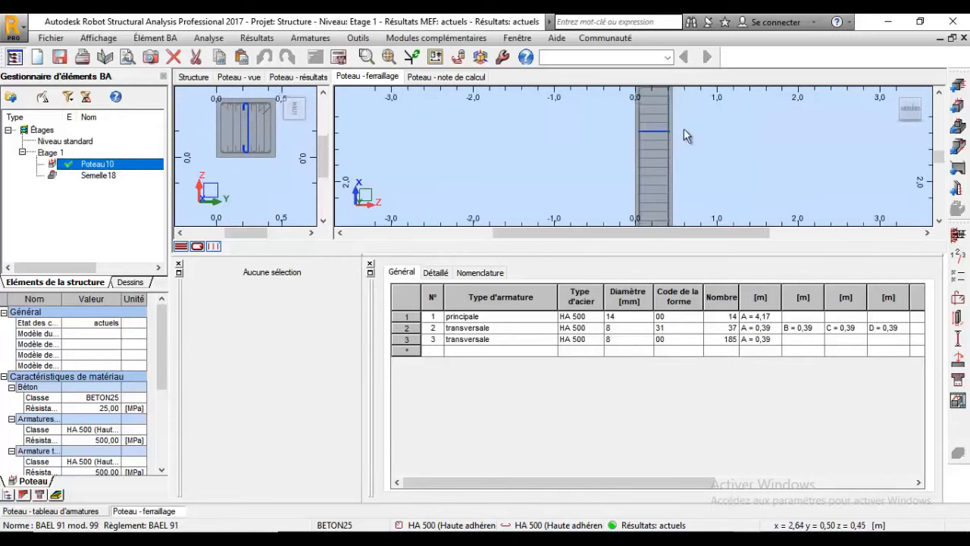
scroll(684, 129, down, 3)
- Look through the column's calculation note down to the theoretical results and return to the reinforcement views
click(439, 76)
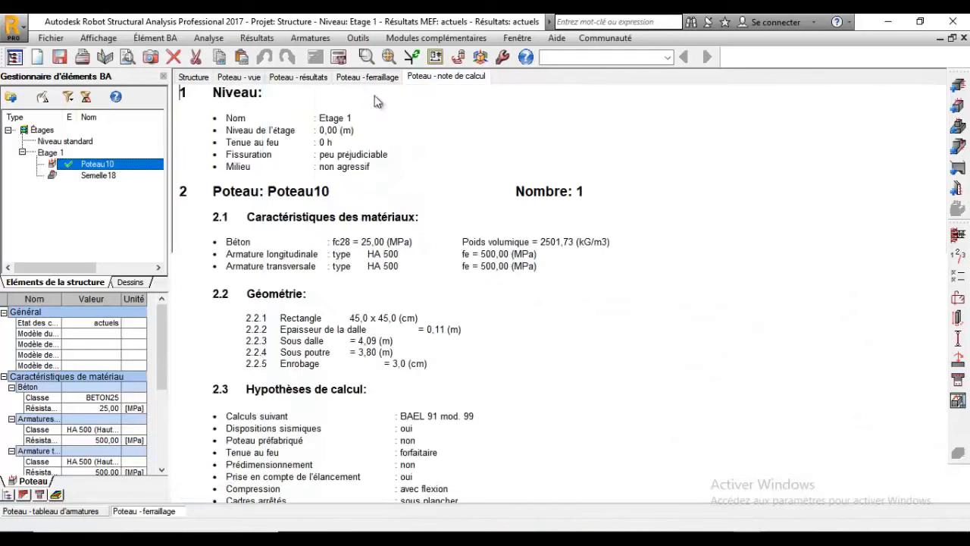
scroll(385, 262, down, 15)
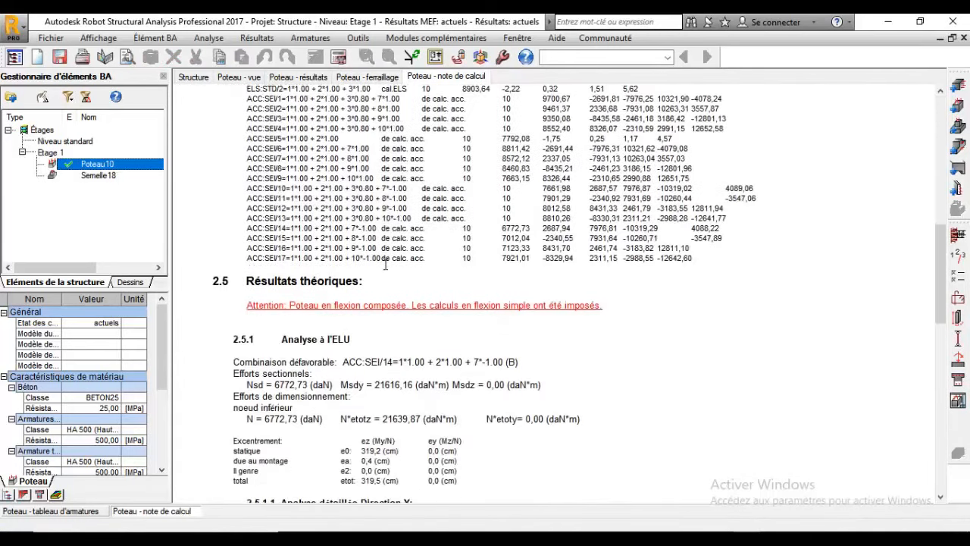
click(367, 77)
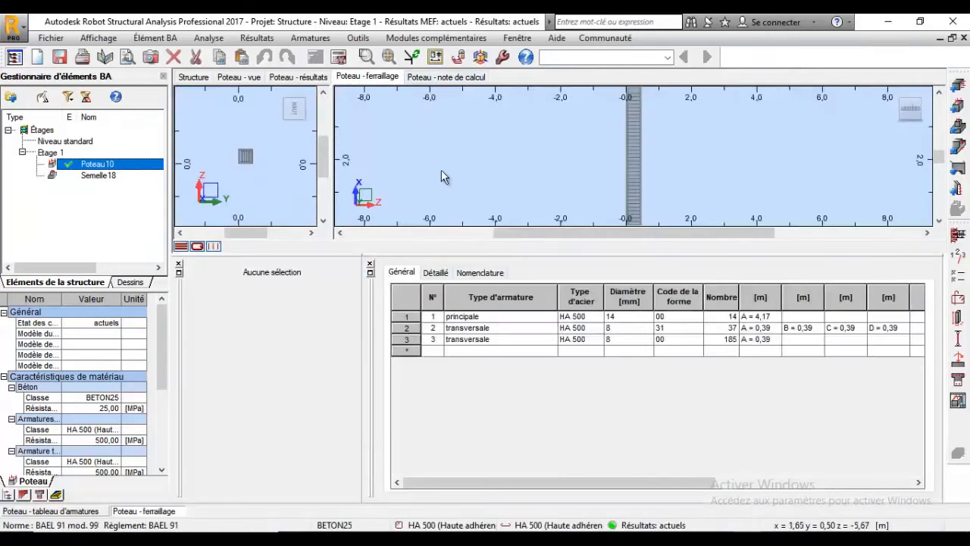
- Review the column's interaction diagrams and calculation note, then inspect its reinforcement in the elevation view
click(297, 77)
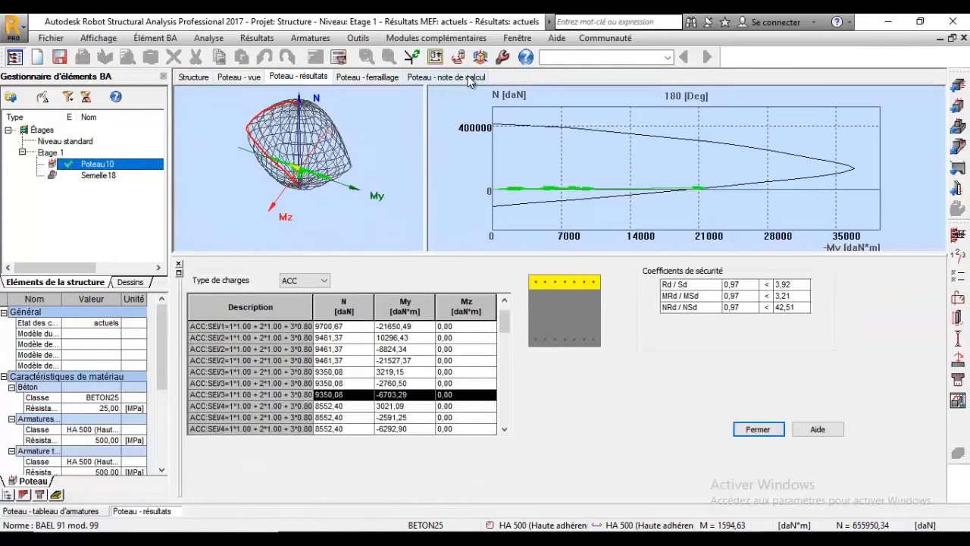
click(468, 76)
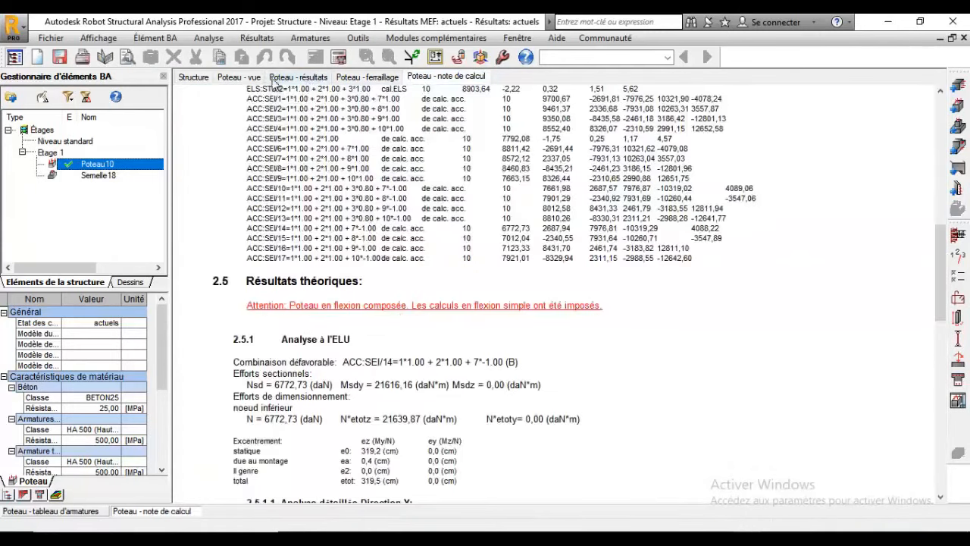
click(241, 76)
click(281, 79)
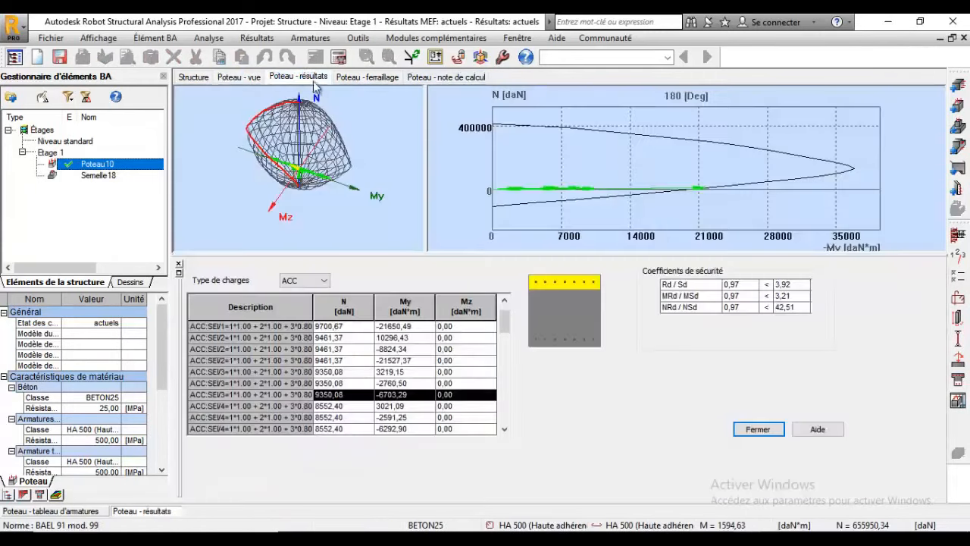
click(353, 78)
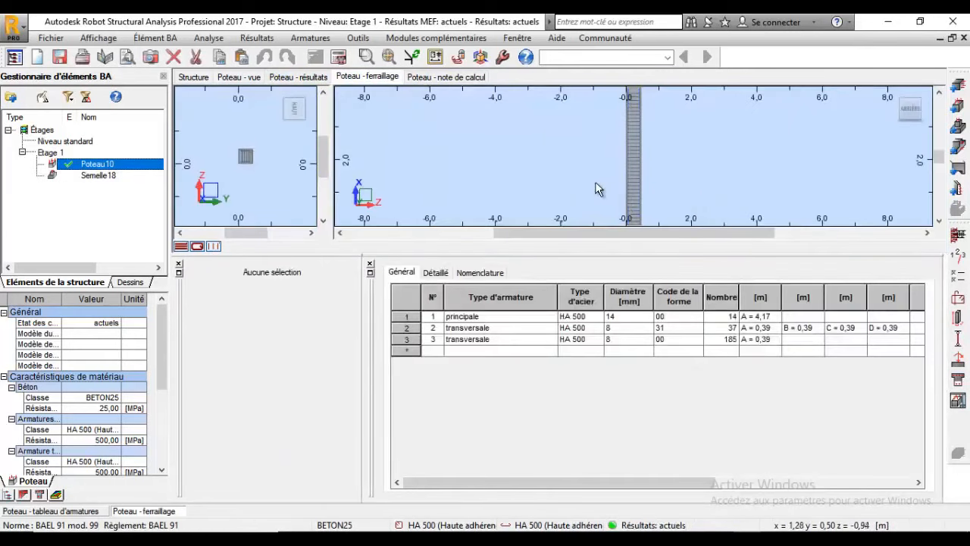
scroll(595, 189, down, 1)
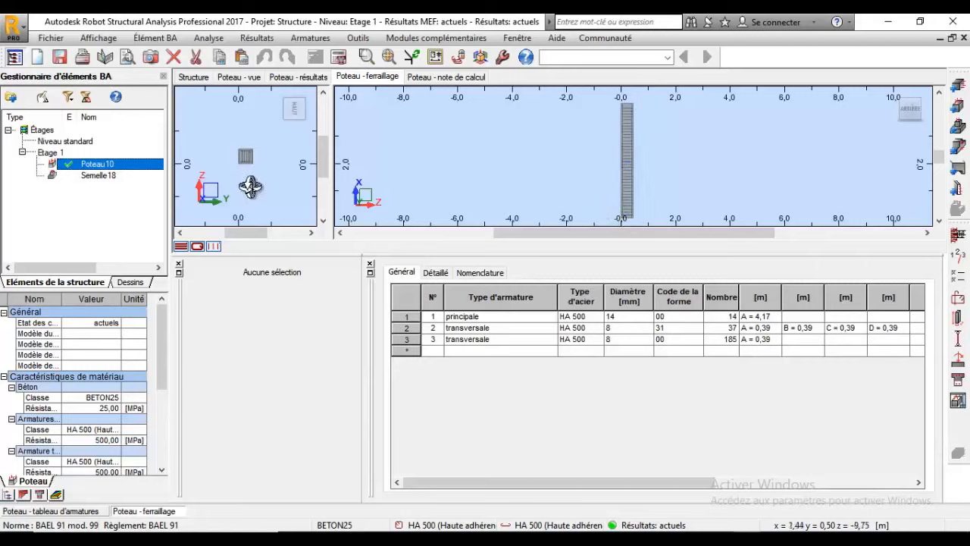
scroll(633, 130, up, 2)
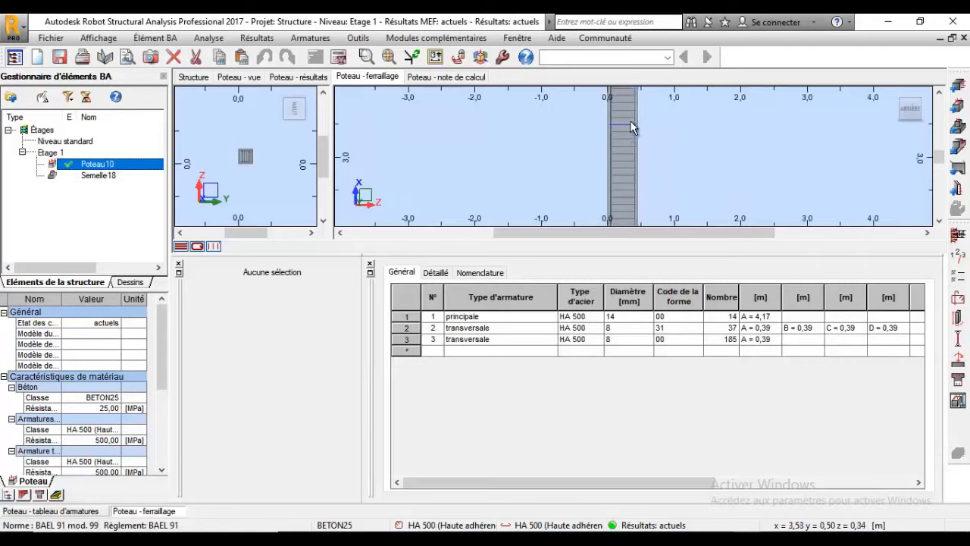
scroll(635, 132, down, 2)
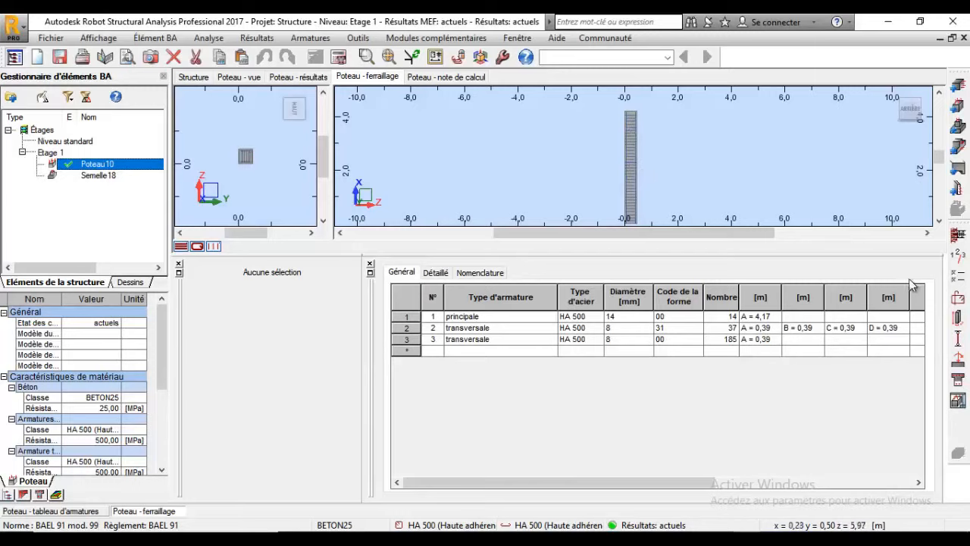
- Disable simple-bending design (Dimensionnement en flexion simple) in the column's calculation options and recalculate its reinforcement
click(957, 277)
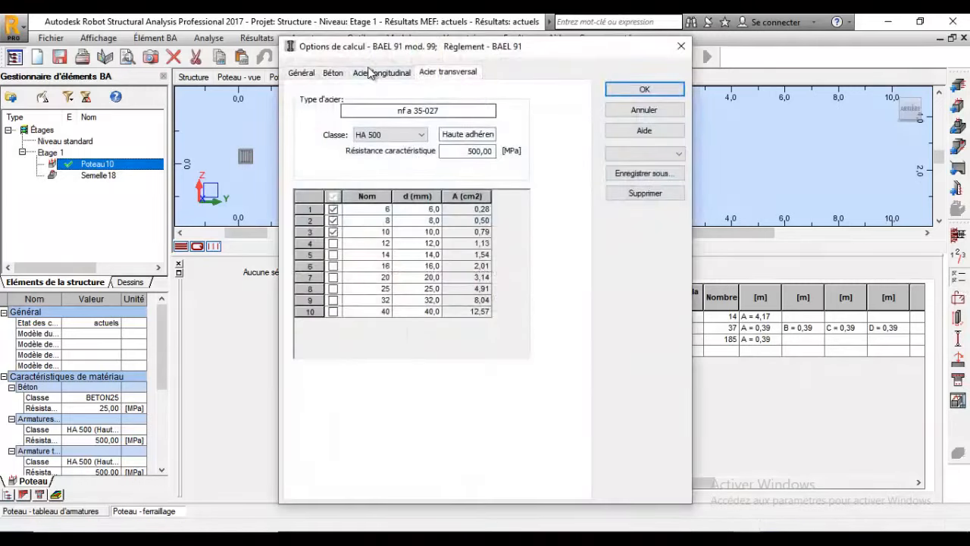
click(310, 75)
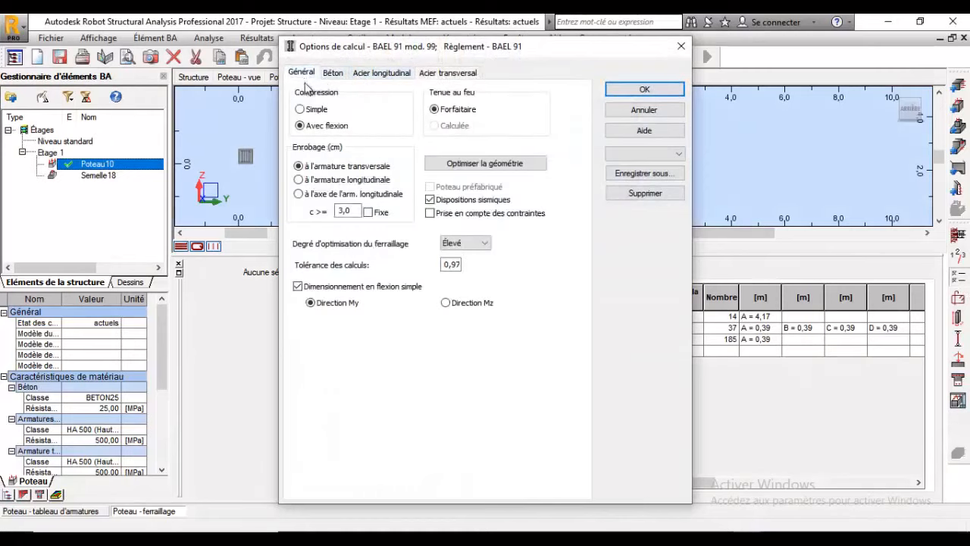
click(353, 288)
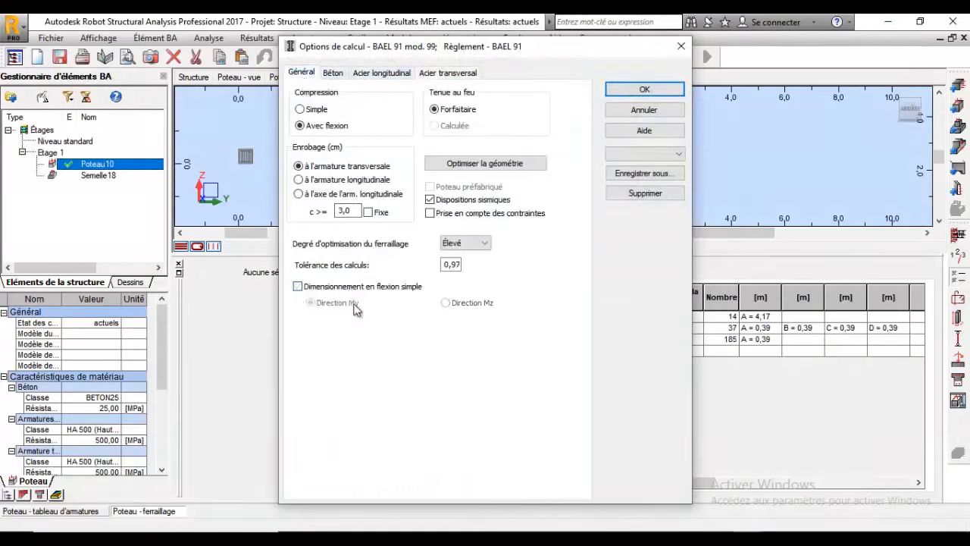
click(644, 89)
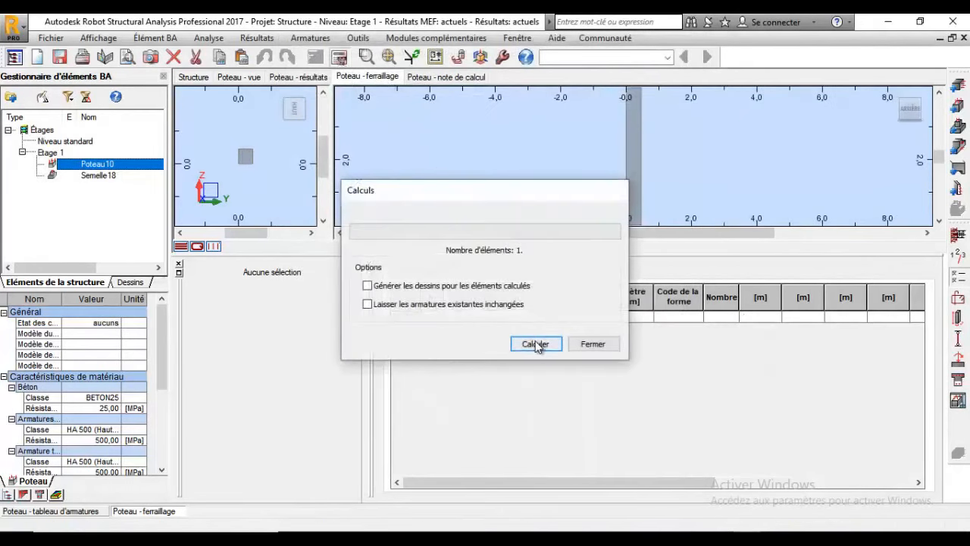
click(535, 344)
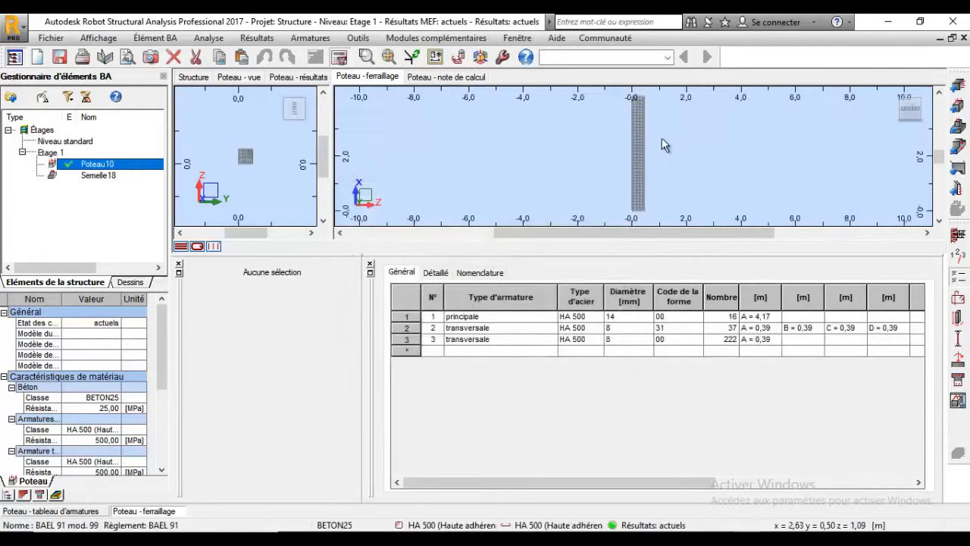
- Inspect the recalculated bars and ties of the column in the cross-section and elevation views
scroll(646, 159, up, 3)
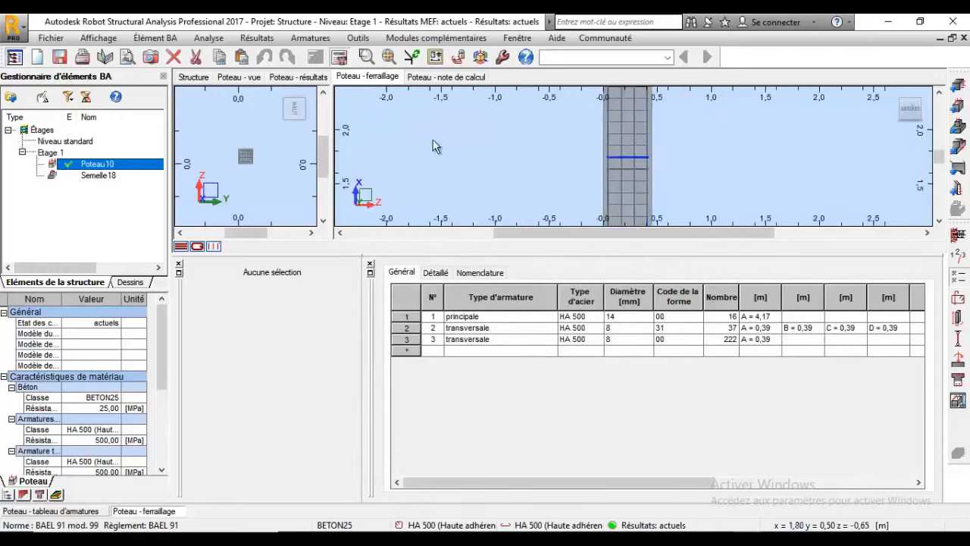
scroll(240, 141, up, 5)
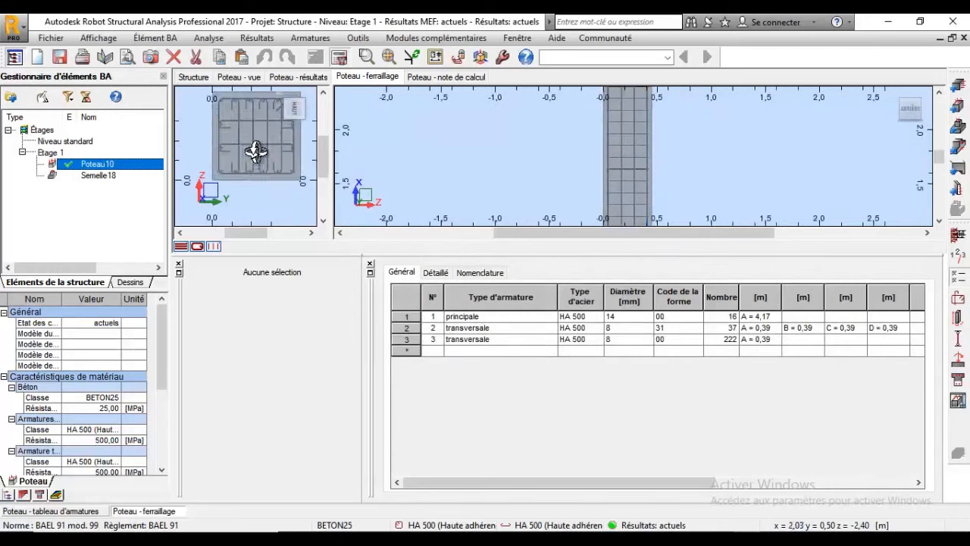
scroll(257, 151, down, 4)
scroll(634, 131, down, 5)
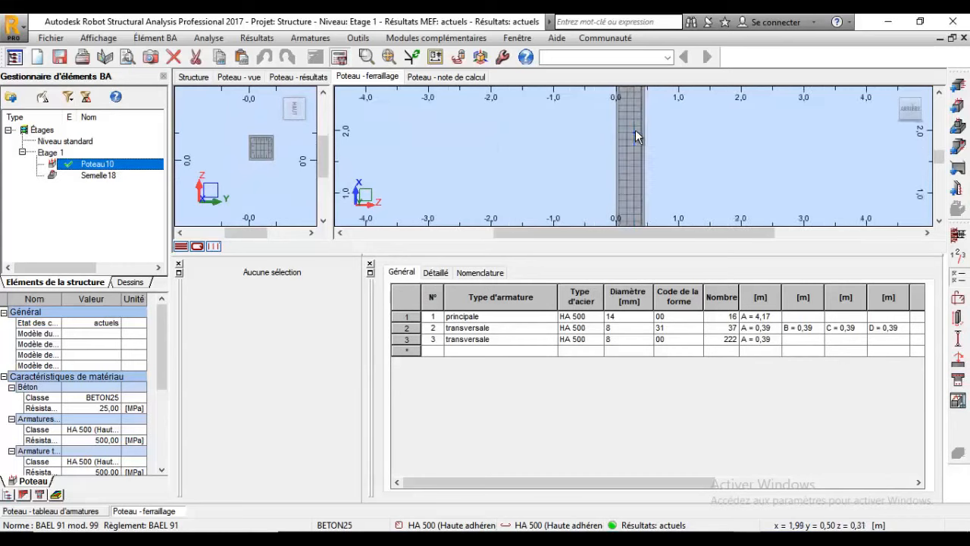
scroll(636, 135, up, 4)
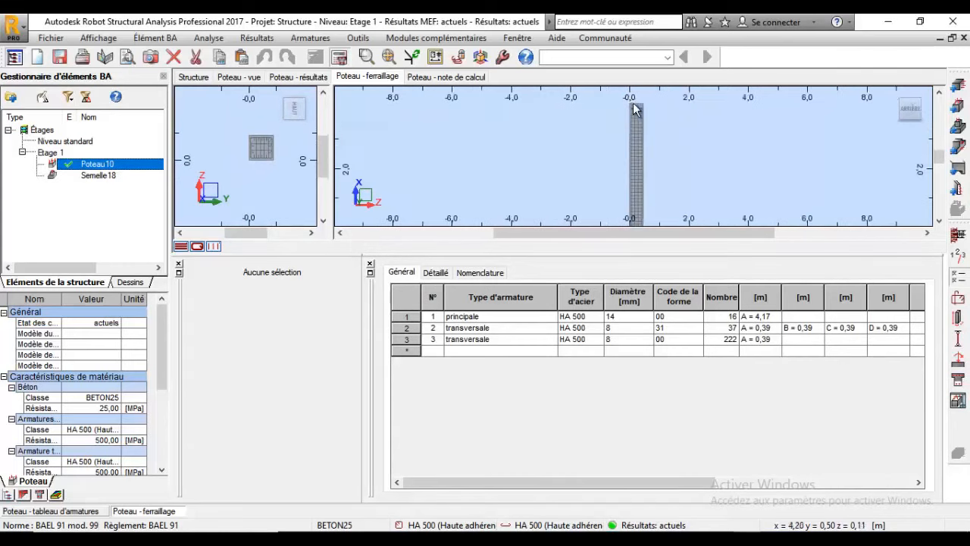
- Review the column's reinforcement layout settings for transverse, construction and main bars and shapes, accept them and recalculate Poteau10
click(958, 278)
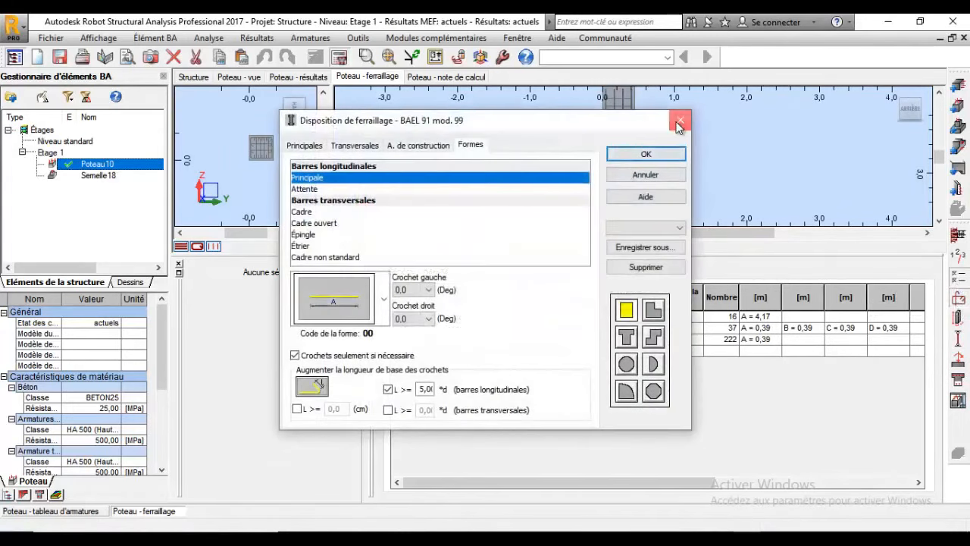
click(355, 146)
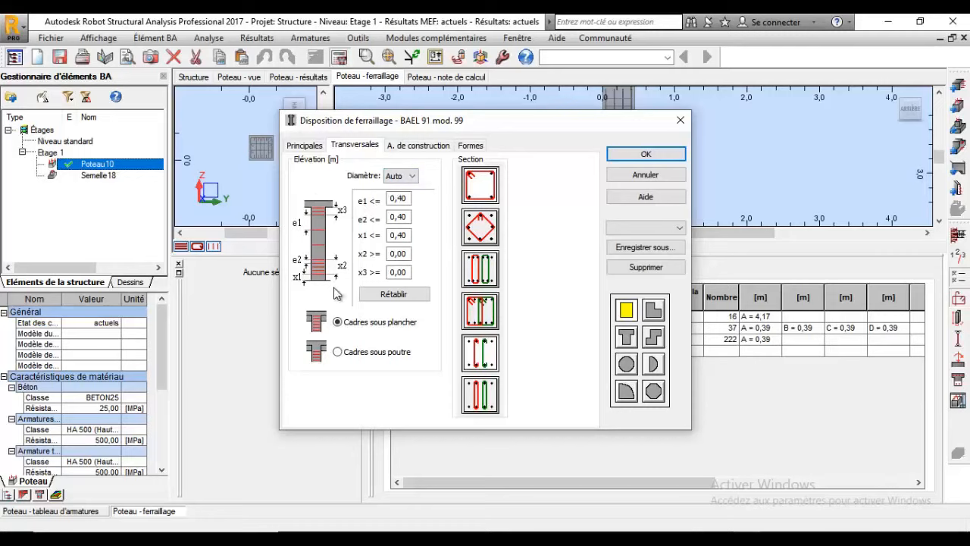
click(436, 147)
click(311, 146)
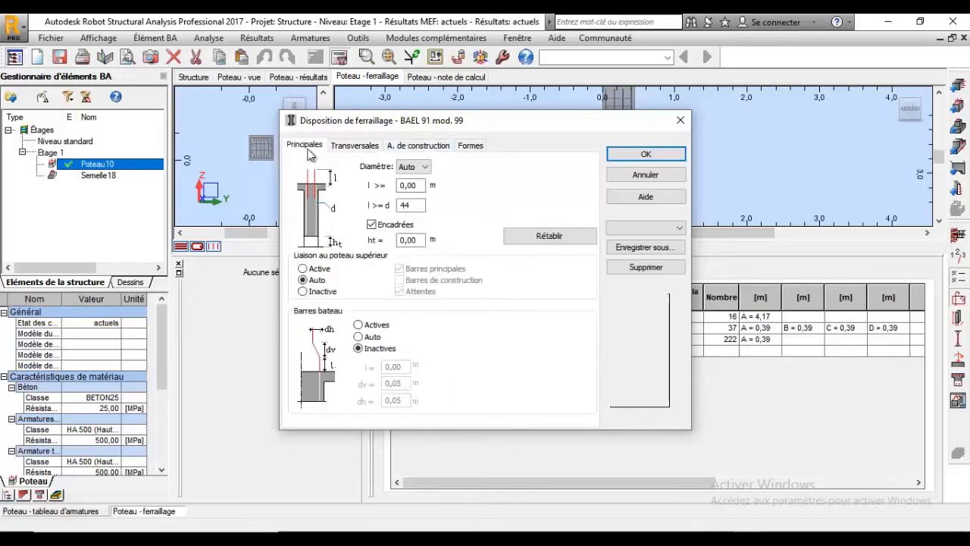
click(470, 145)
click(611, 157)
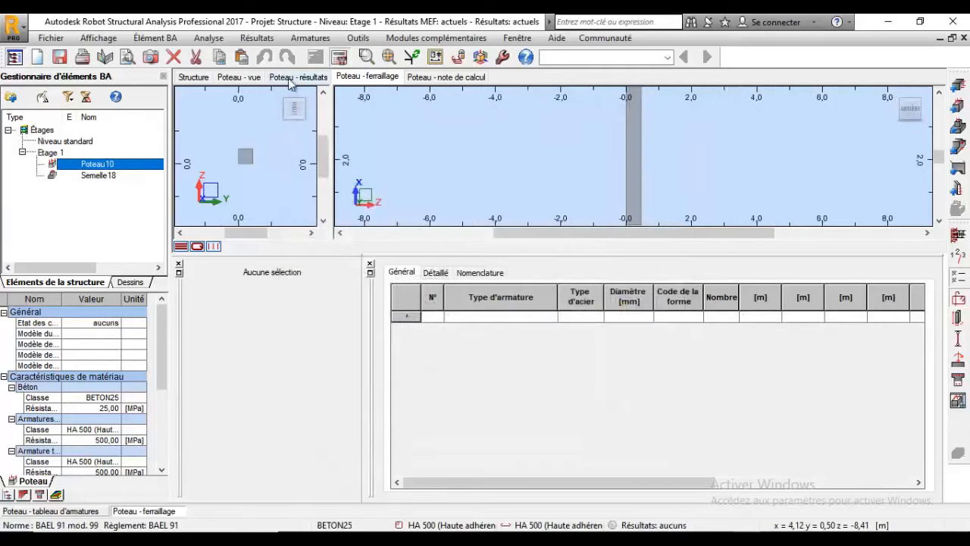
click(339, 58)
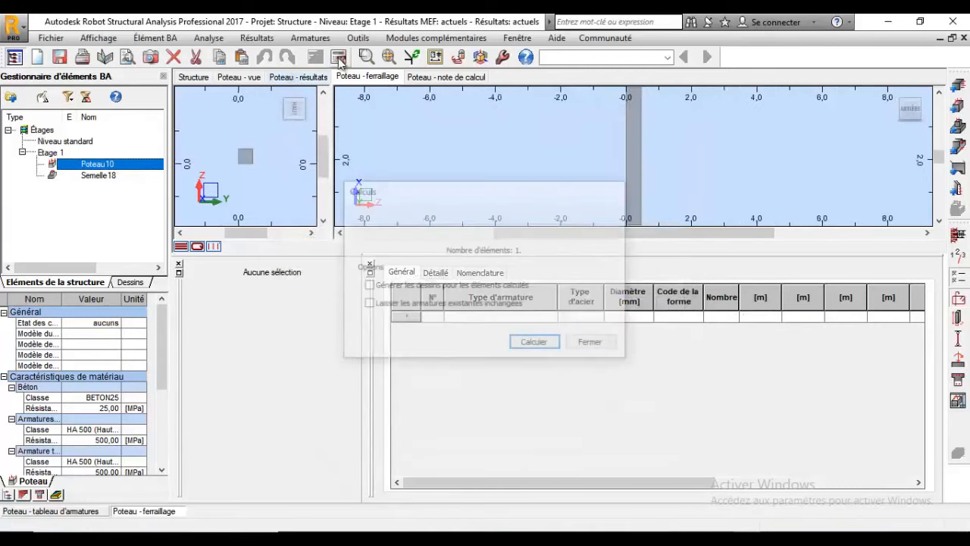
click(536, 344)
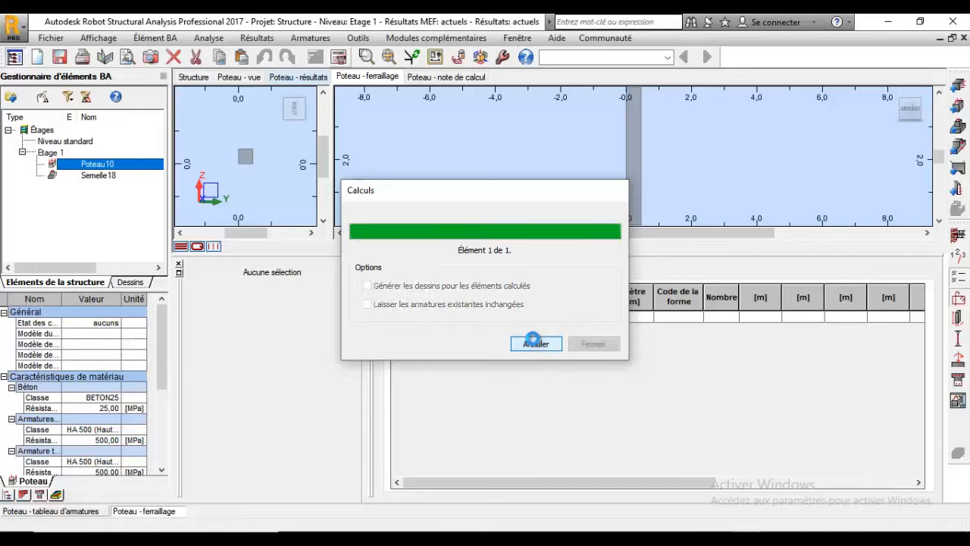
- Show the column's reinforcement cage in a 3D isometric view and examine its bars and ties up close
scroll(633, 166, up, 1)
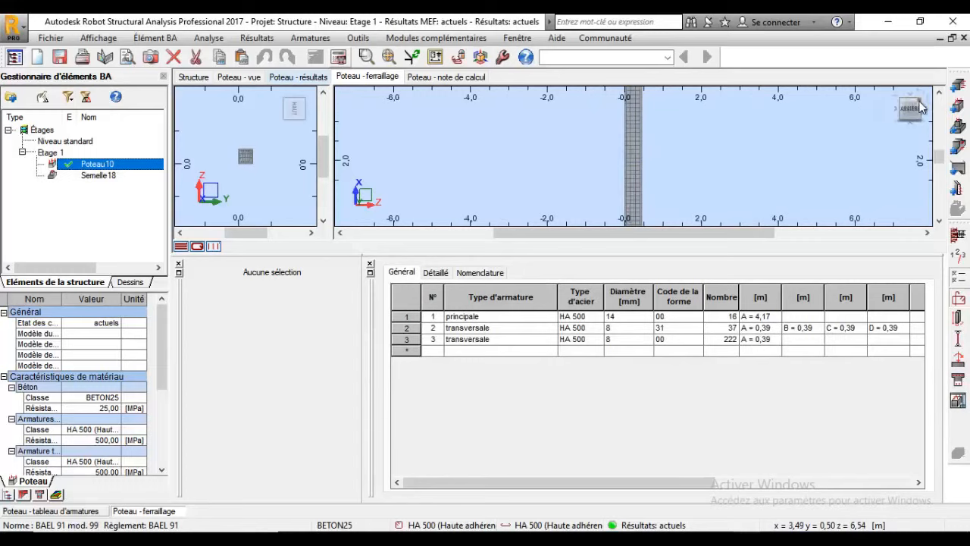
click(921, 109)
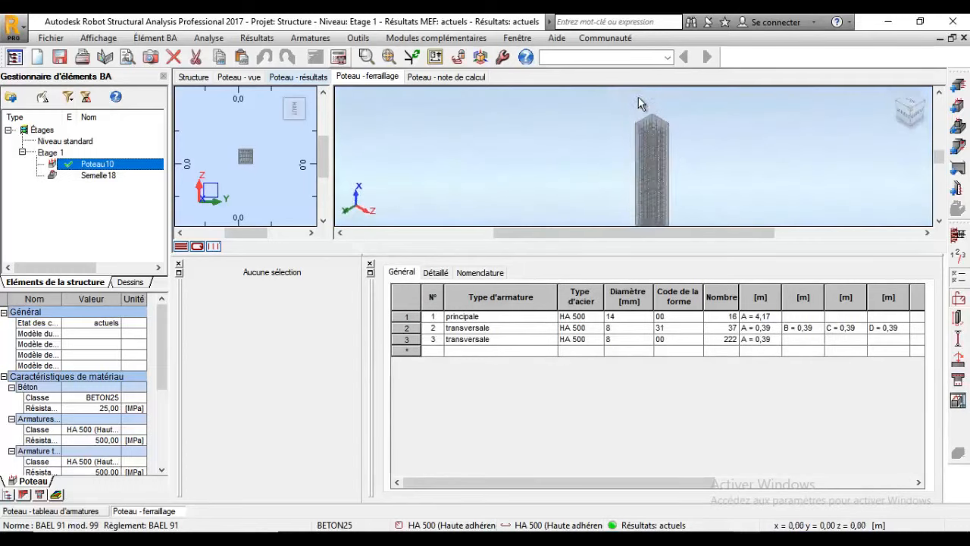
scroll(638, 96, up, 5)
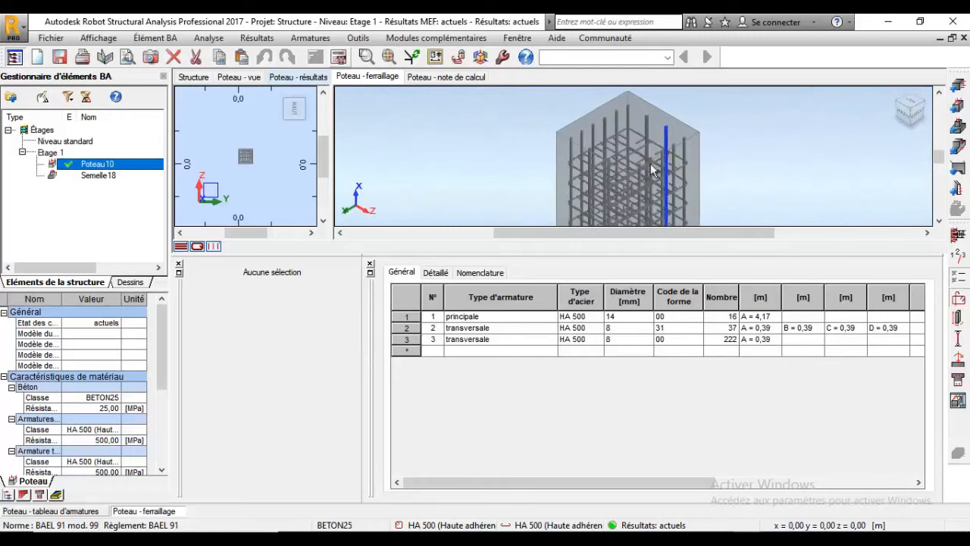
scroll(650, 170, down, 5)
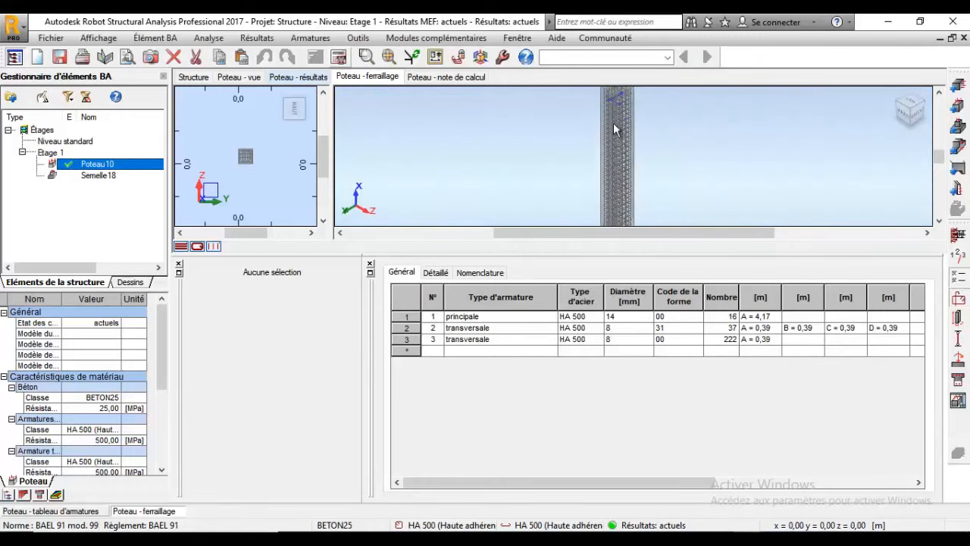
scroll(612, 147, up, 4)
scroll(612, 163, up, 2)
scroll(613, 163, down, 4)
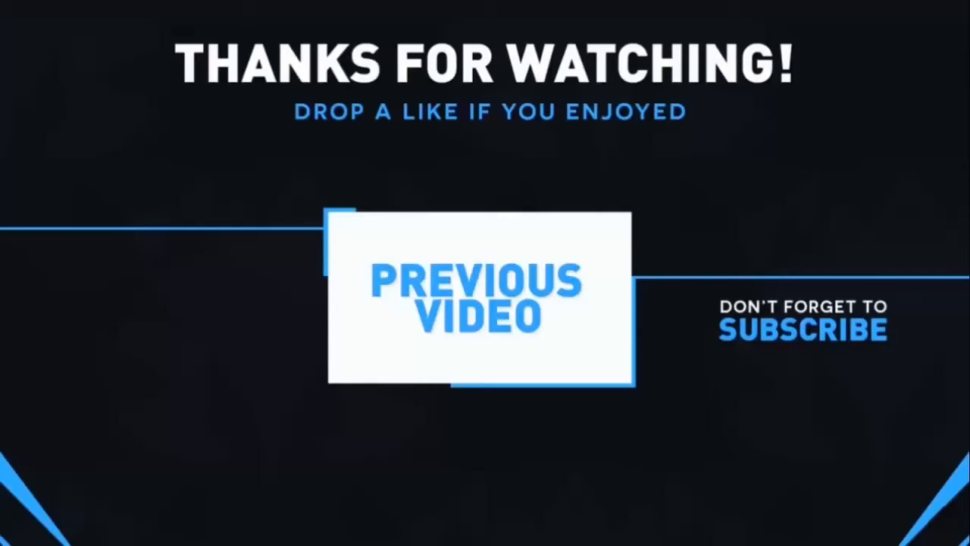